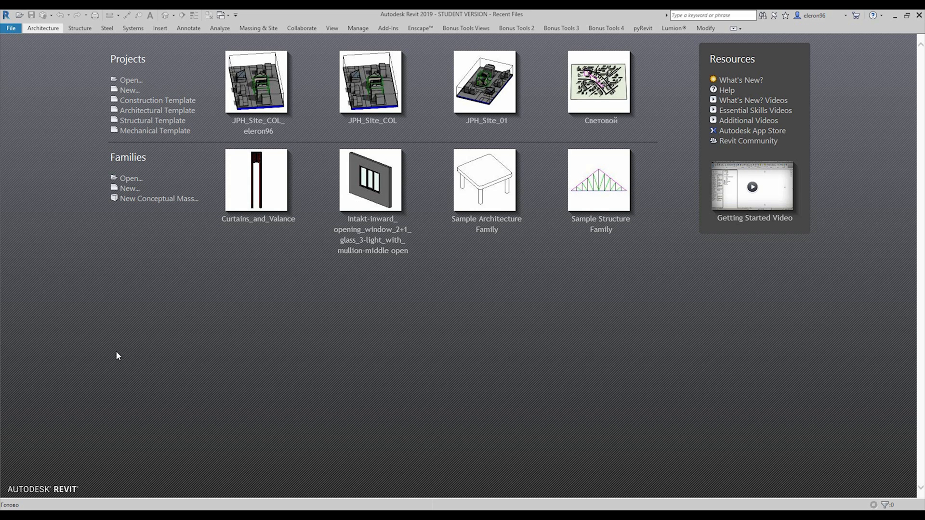
Create a new family from the Metric Furniture.rft template
click(128, 188)
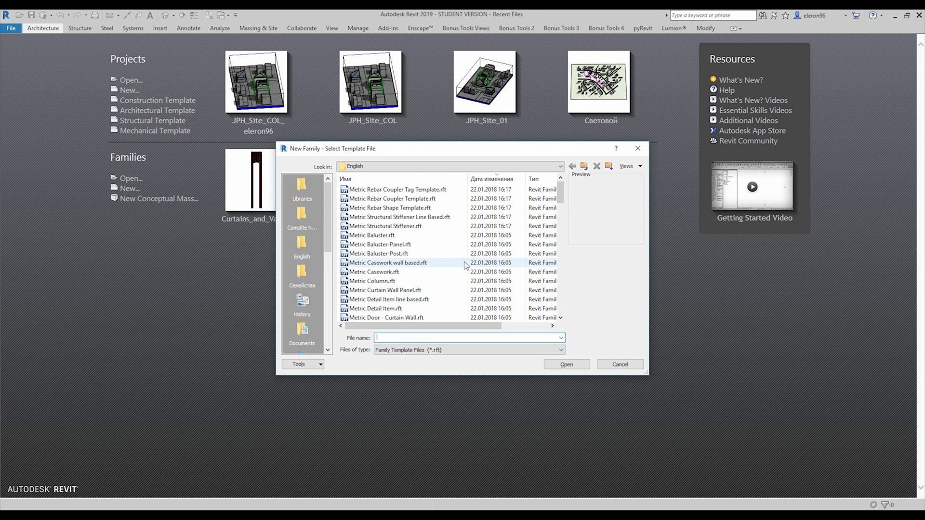
scroll(466, 266, down, 3)
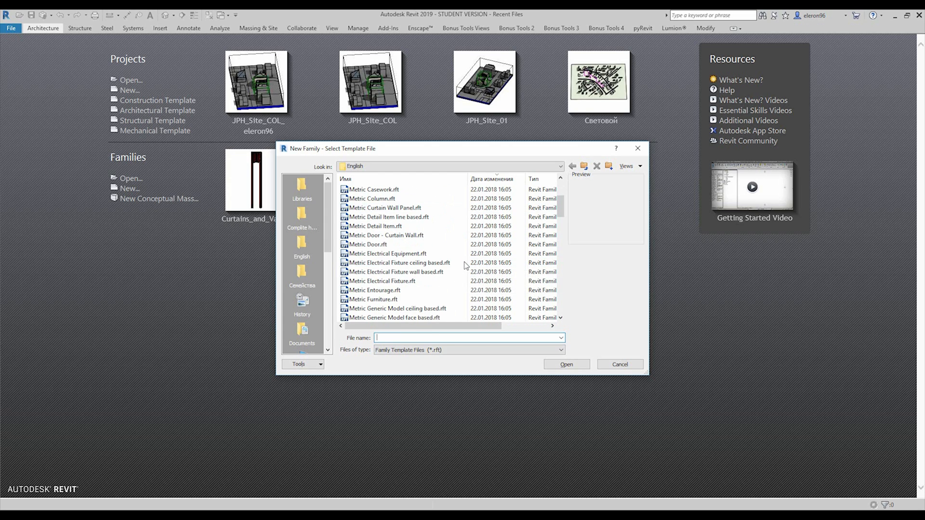
click(383, 300)
click(565, 364)
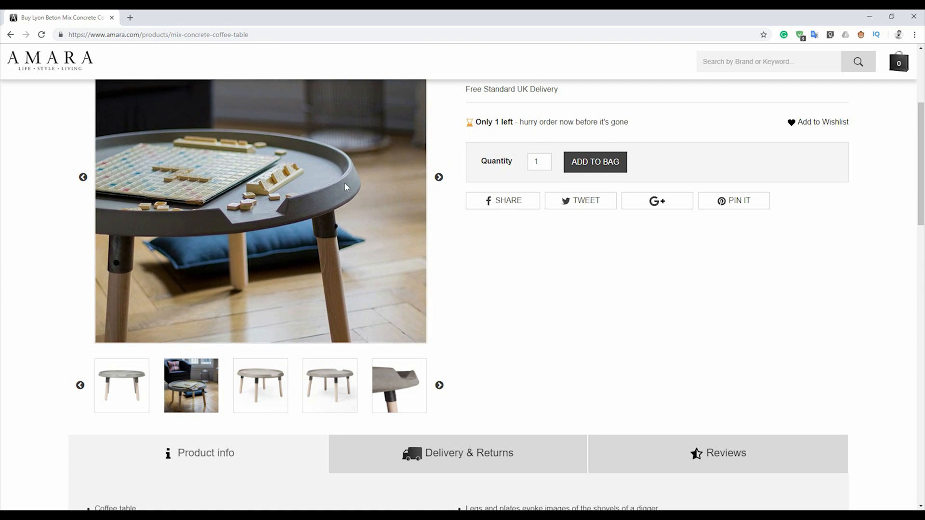
Switch to Revit, start a Revolve on the Center (Left/Right) reference plane and open the Left elevation for sketching
click(870, 17)
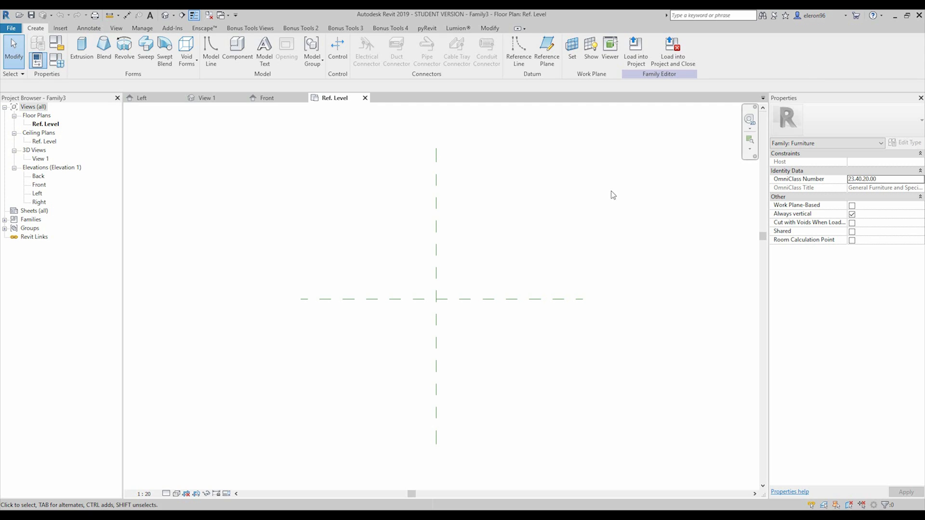
click(124, 48)
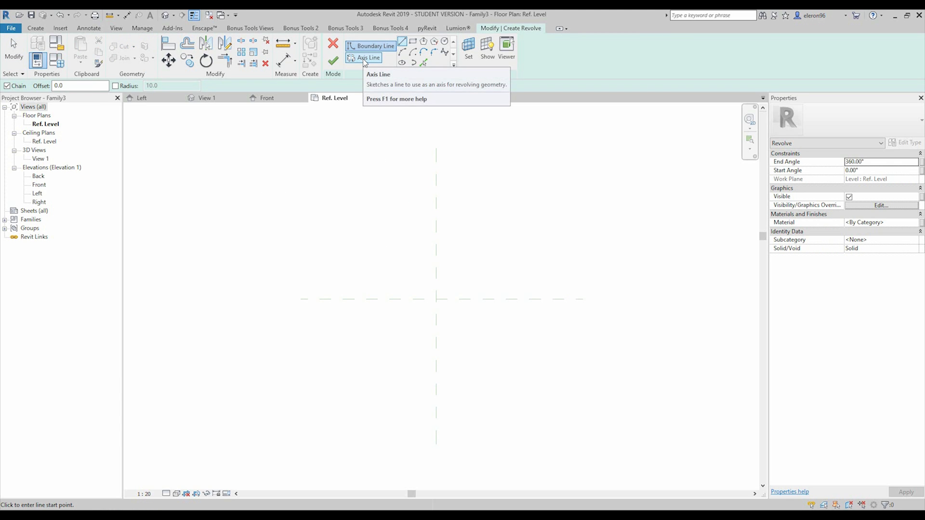
click(363, 58)
click(468, 52)
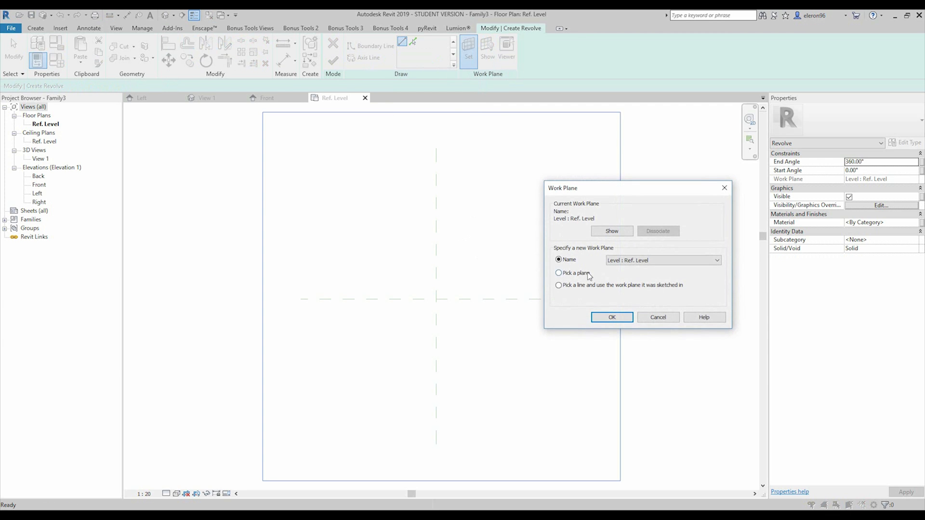
click(605, 317)
click(437, 268)
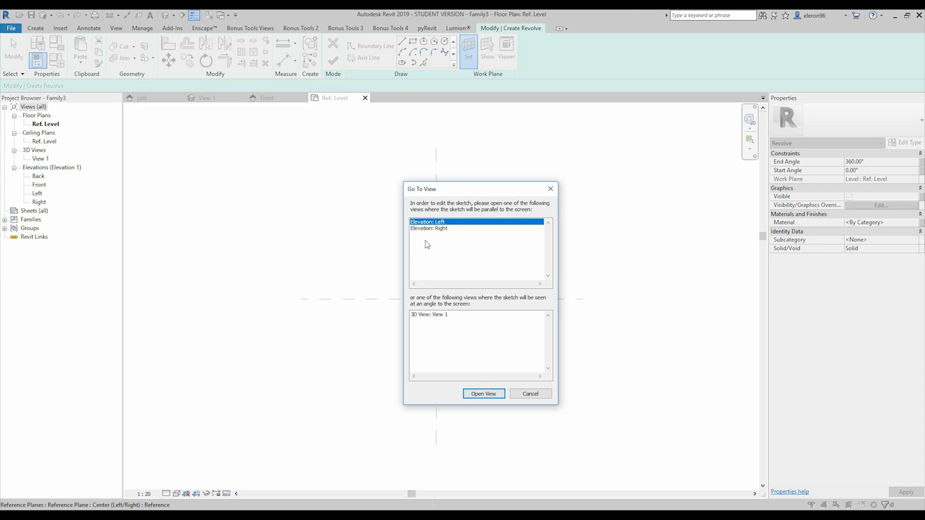
click(484, 394)
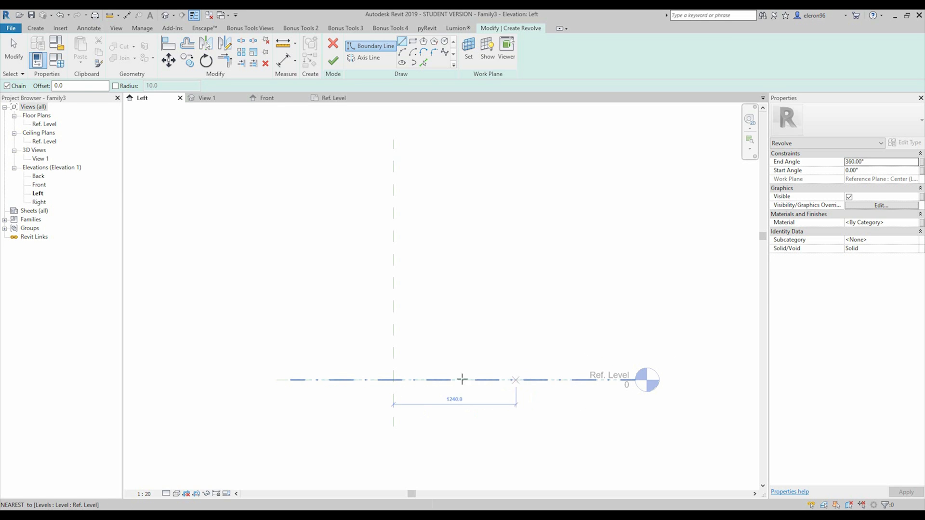
Check the coffee table's shape and listed dimensions on the Amara product page in the browser, and return to Revit
scroll(491, 364, up, 2)
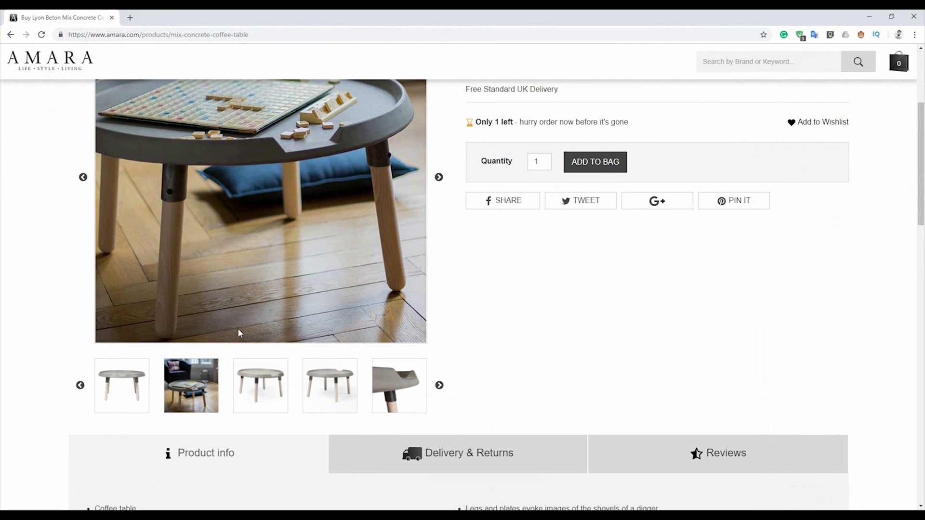
scroll(238, 328, down, 6)
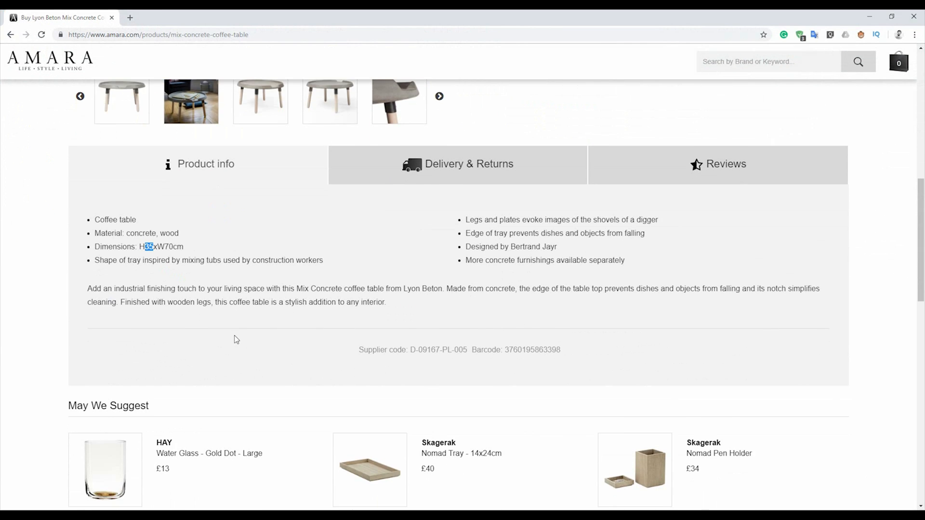
scroll(237, 341, up, 1)
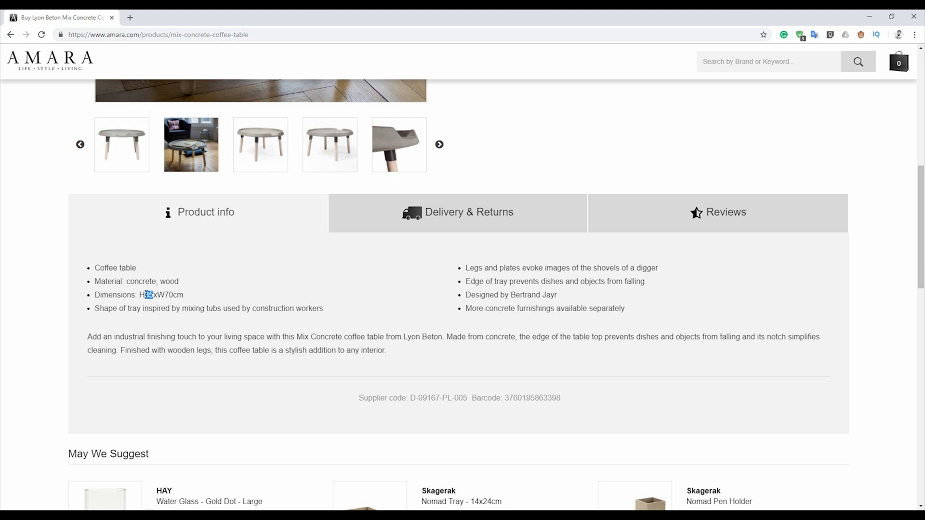
click(874, 19)
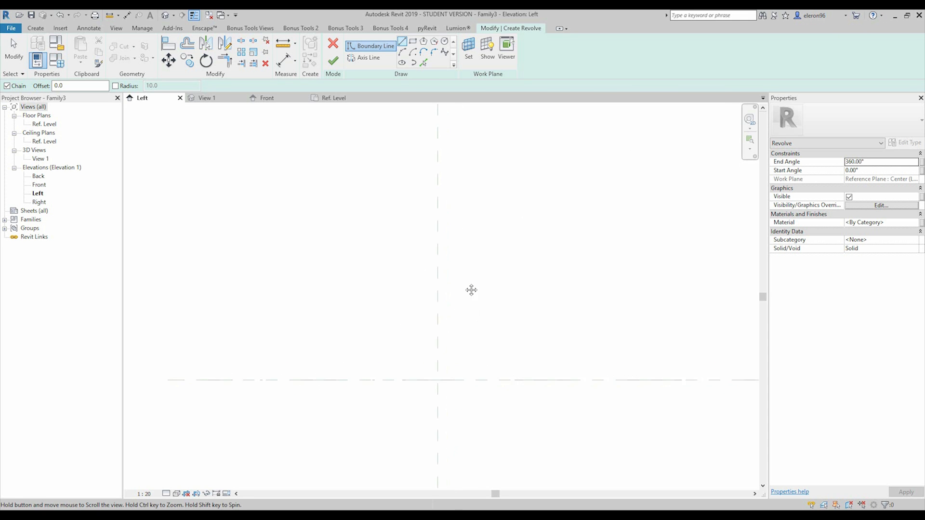
click(363, 58)
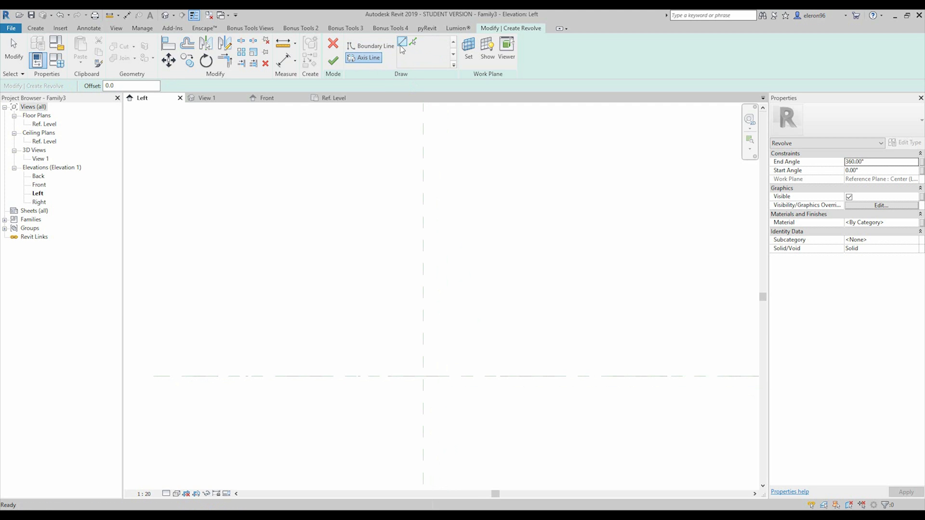
click(423, 212)
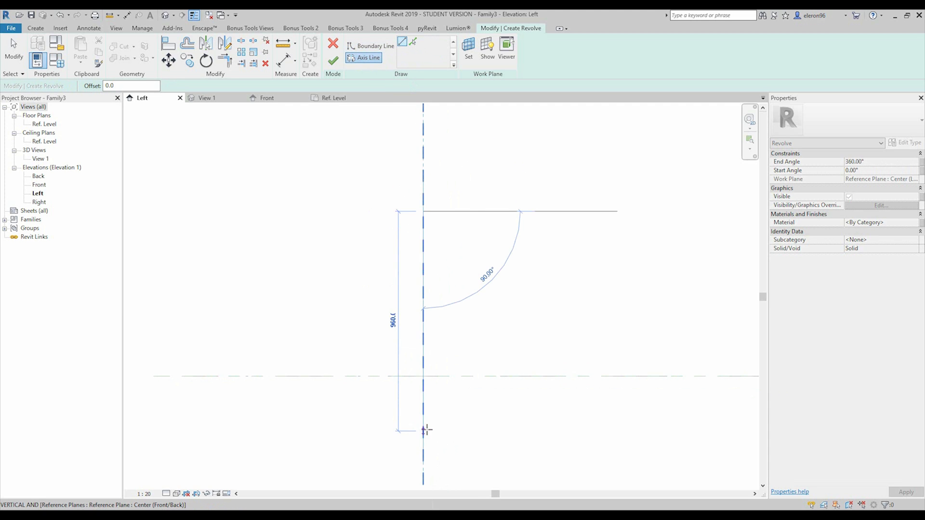
key(ctrl+z)
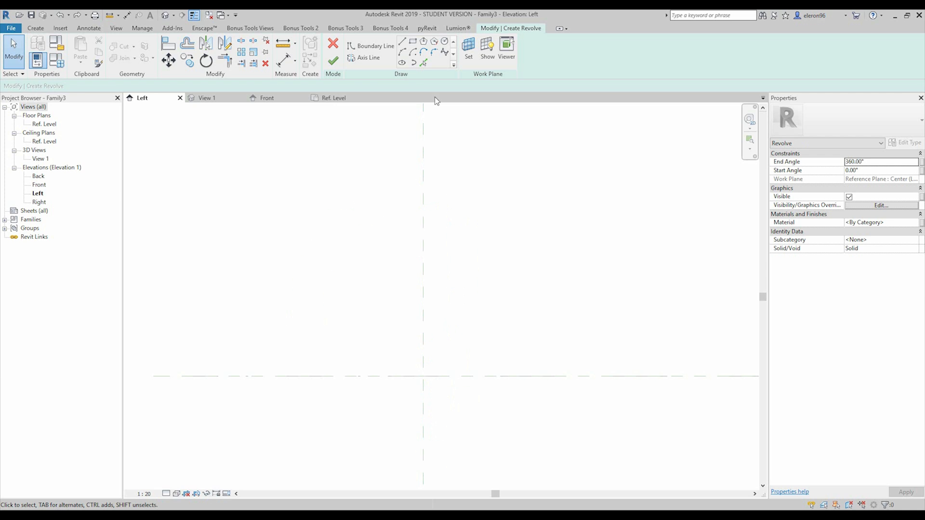
Draw a vertical revolve axis about 1000 mm long on the Center (Front/Back) reference plane, crossing Ref. Level
click(368, 57)
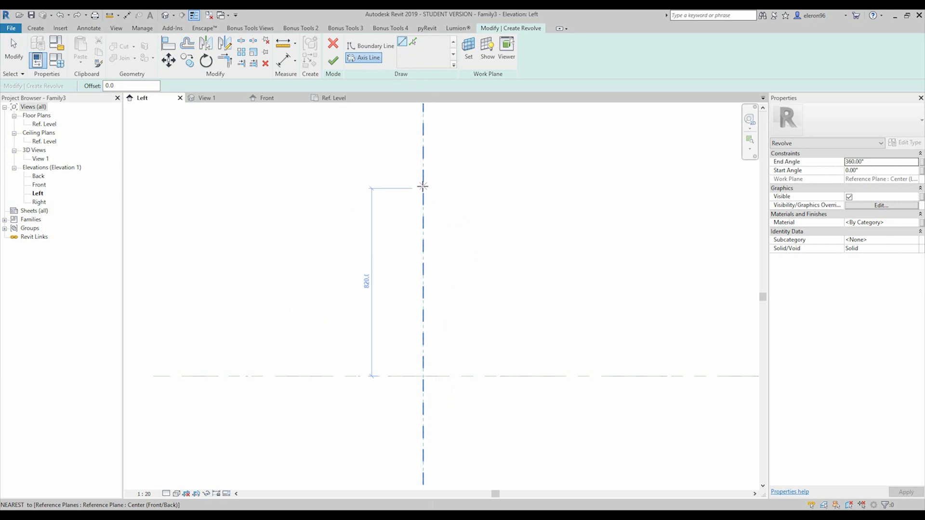
click(423, 189)
click(423, 417)
key(Escape)
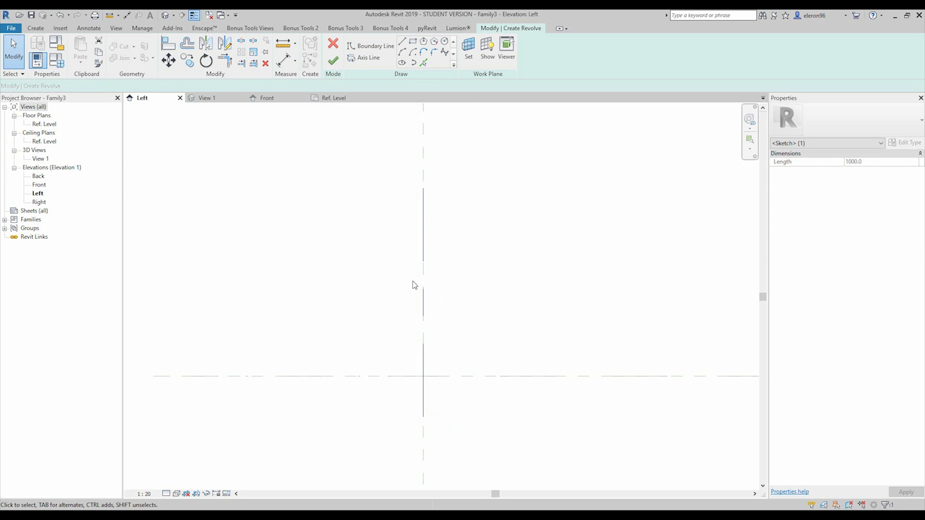
Sketch a closed tabletop boundary from the axis, about 340 mm wide and 520 mm above Ref. Level, with a raised outer rim about 60 mm wide
scroll(434, 240, up, 2)
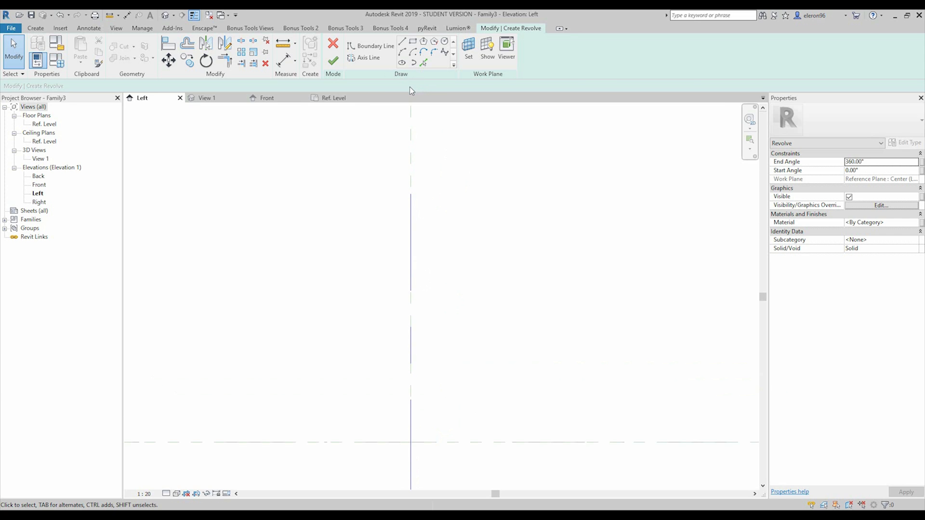
click(371, 46)
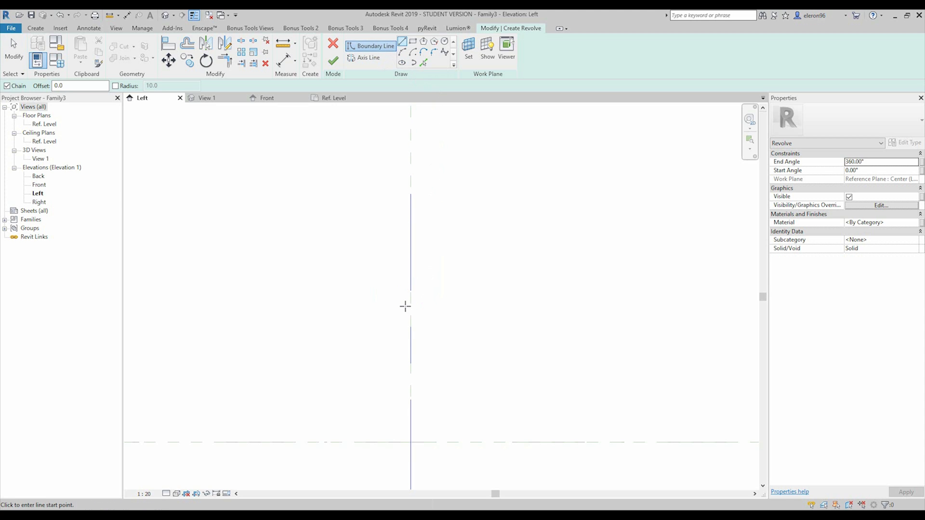
click(411, 285)
click(514, 284)
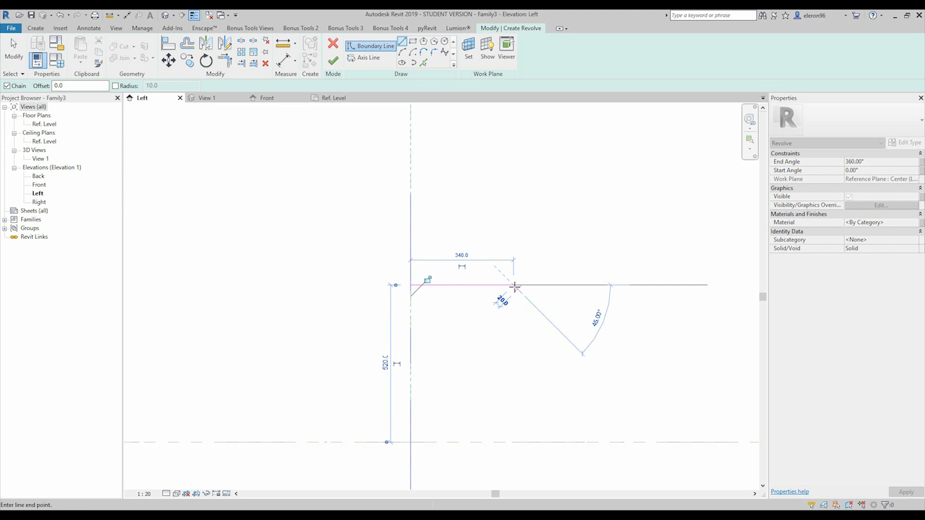
click(513, 255)
click(495, 255)
click(496, 273)
click(409, 273)
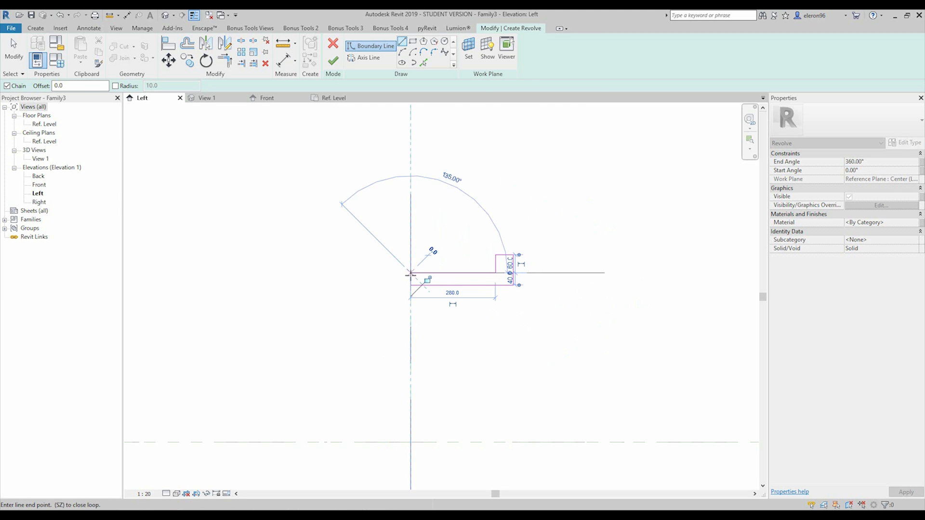
click(410, 285)
key(Escape)
Set the thickness of the profile's flat tabletop section to 30 mm by repositioning its upper line
scroll(504, 264, up, 2)
scroll(473, 283, up, 1)
click(451, 279)
click(505, 292)
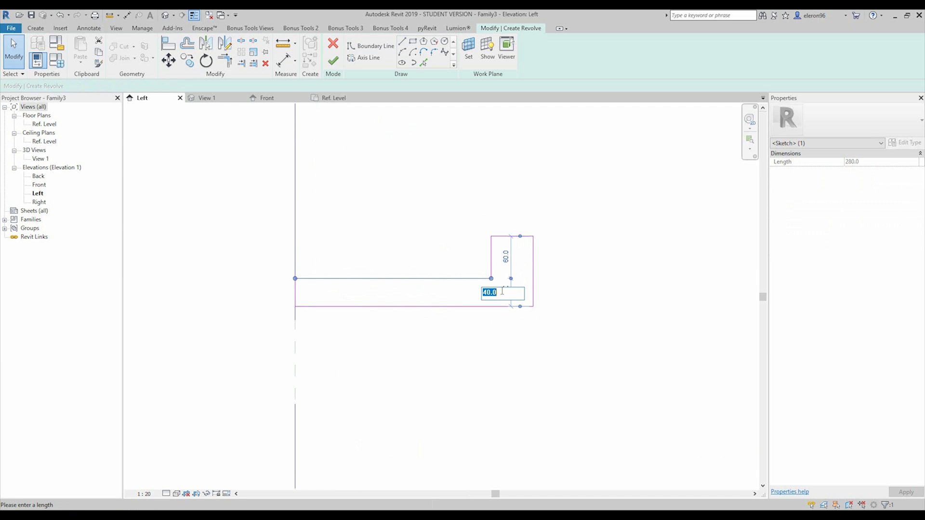
text(30)
key(Return)
key(Escape)
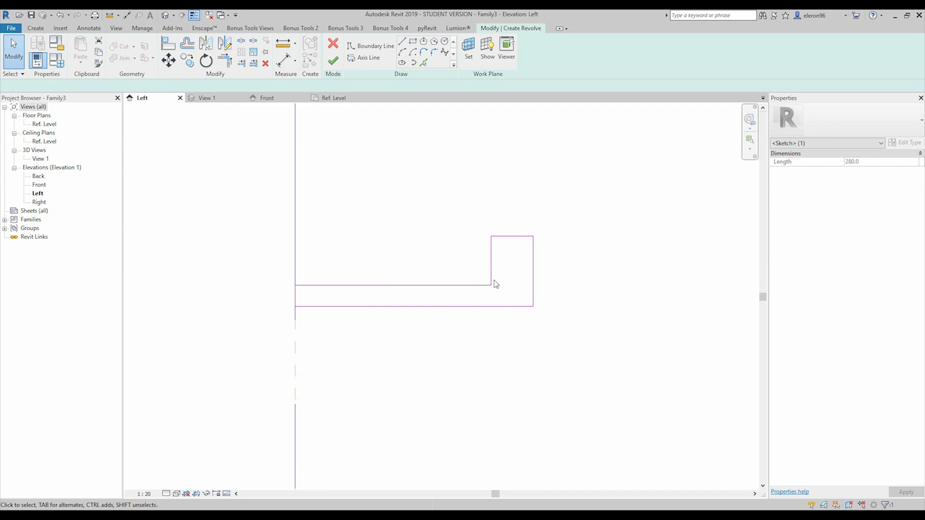
Set the rim's width to 40 mm by repositioning its inner vertical line
click(490, 274)
click(516, 213)
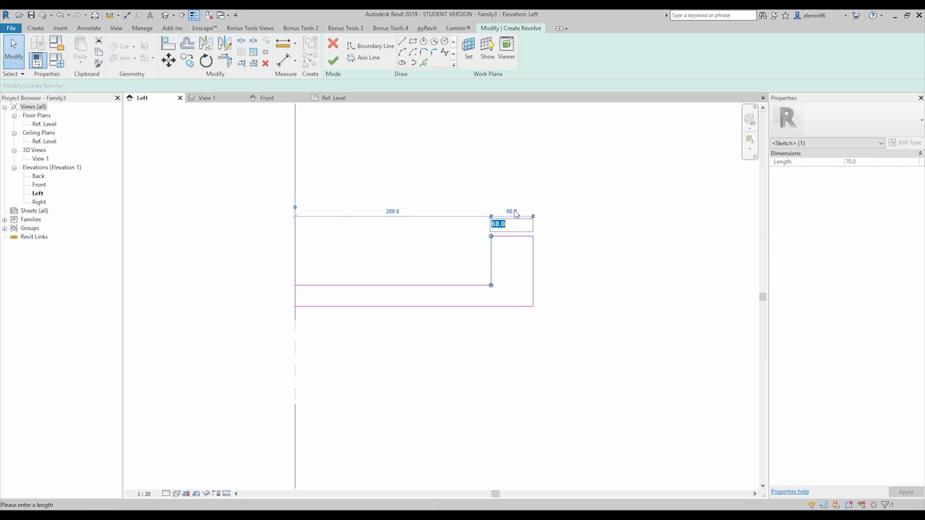
text(40)
key(Return)
click(567, 299)
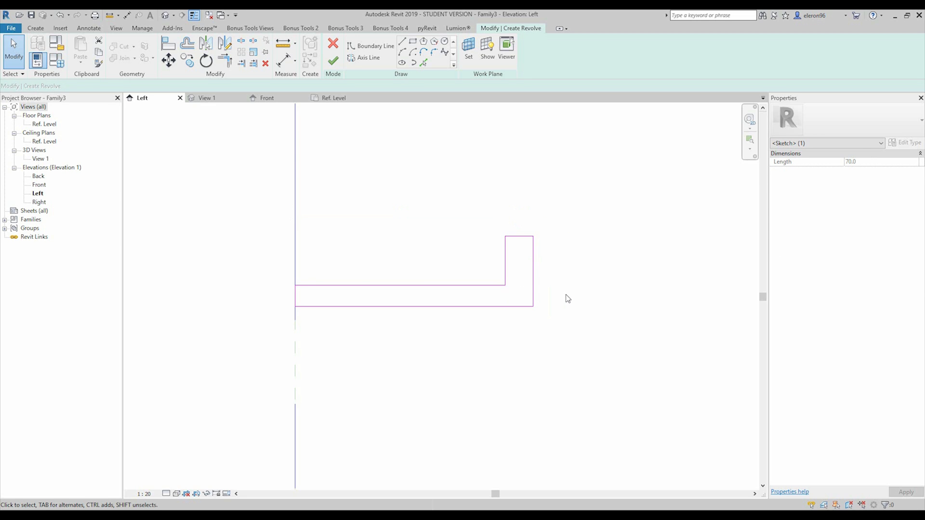
Set the rim's height above the tabletop surface to 30 mm
click(518, 237)
click(549, 261)
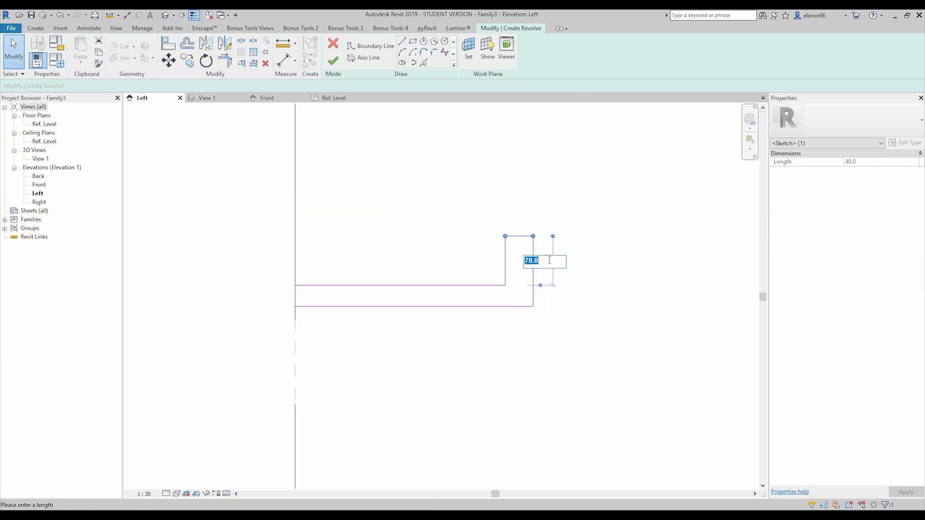
text(30)
key(Return)
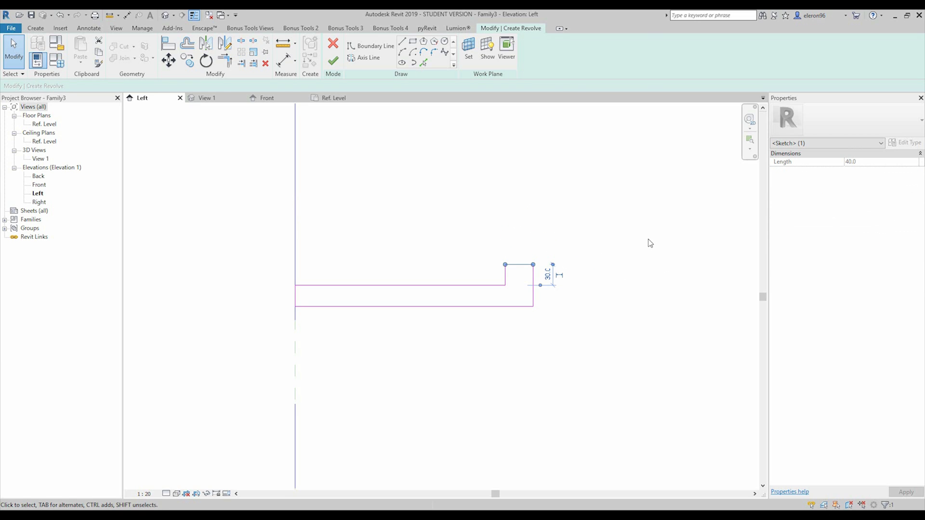
click(649, 241)
Fillet the profile's outer lower corner and the inner corner between tabletop and rim with a 10 mm radius
middle_drag(415, 219, 353, 207)
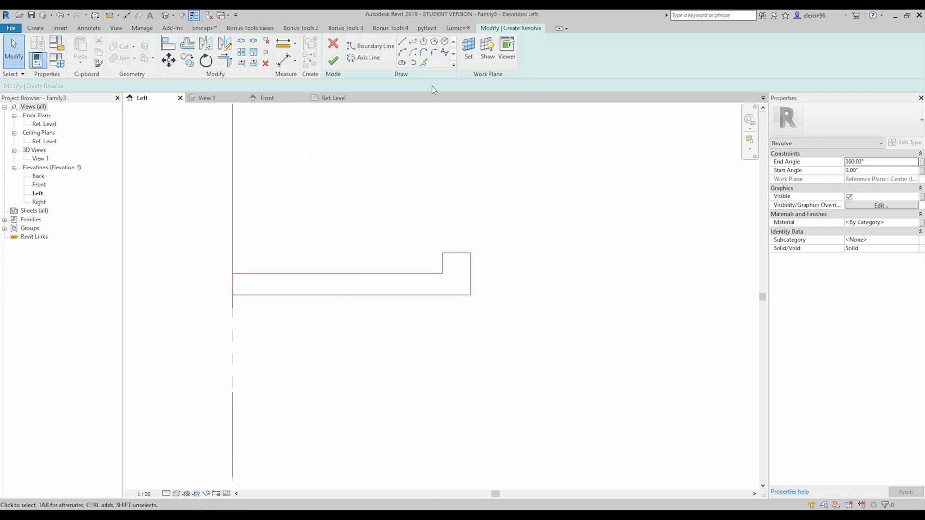
click(433, 54)
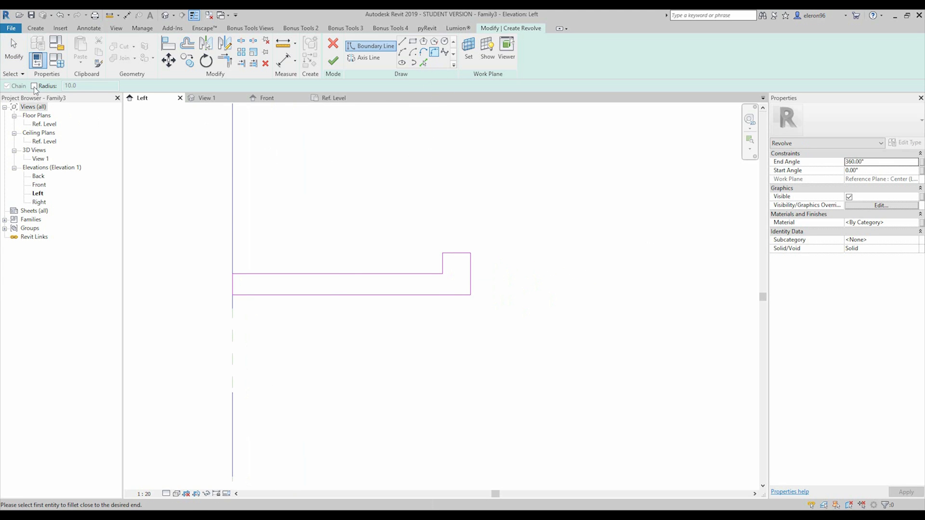
click(448, 295)
click(472, 278)
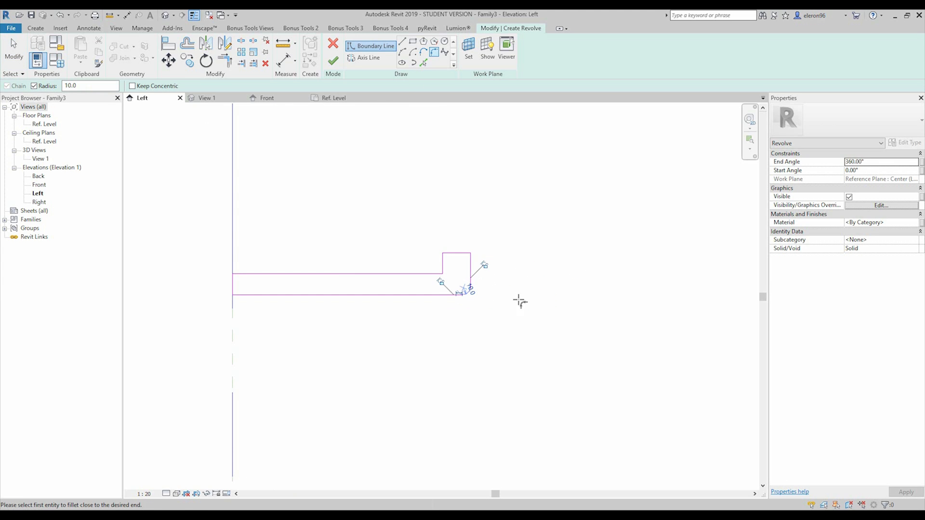
scroll(464, 257, up, 5)
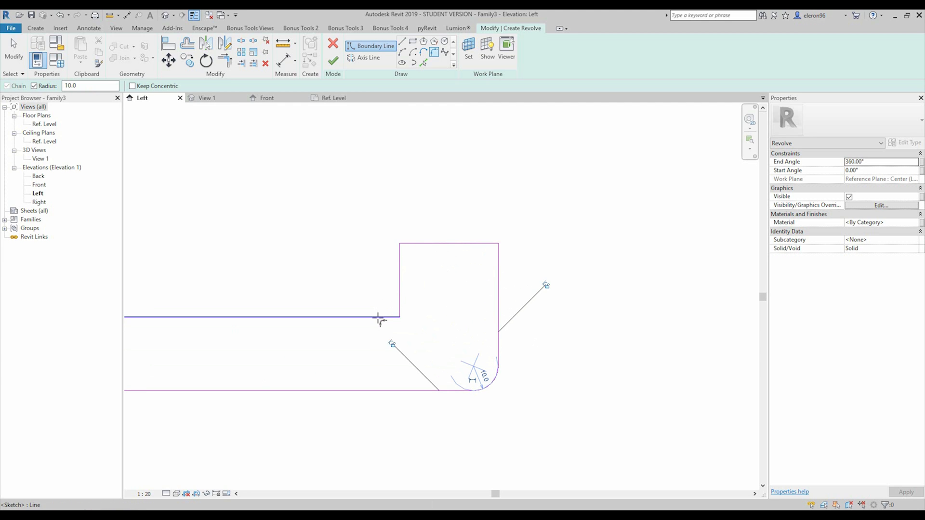
click(401, 292)
key(Escape)
key(Escape)
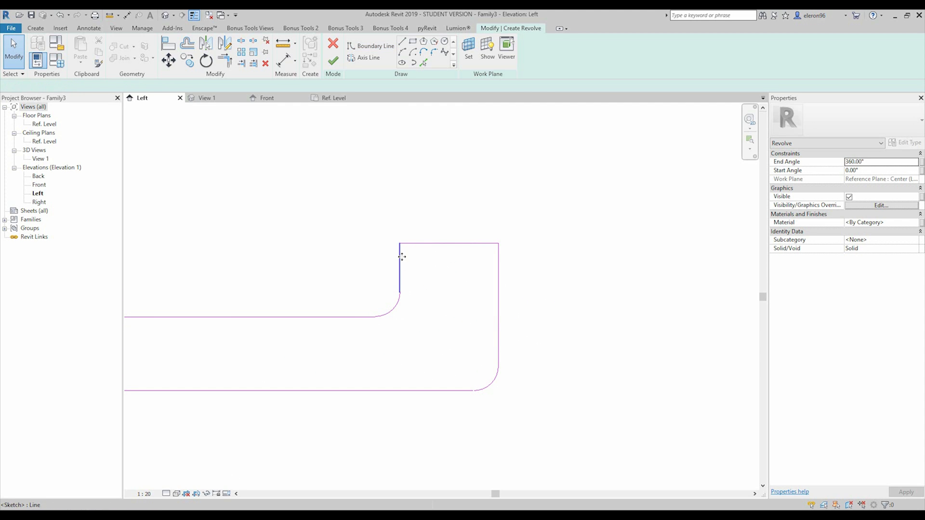
Slant the rim's inner and outer edges toward each other by moving their upper endpoints inward
click(401, 260)
drag(400, 244, 418, 244)
click(467, 270)
click(497, 248)
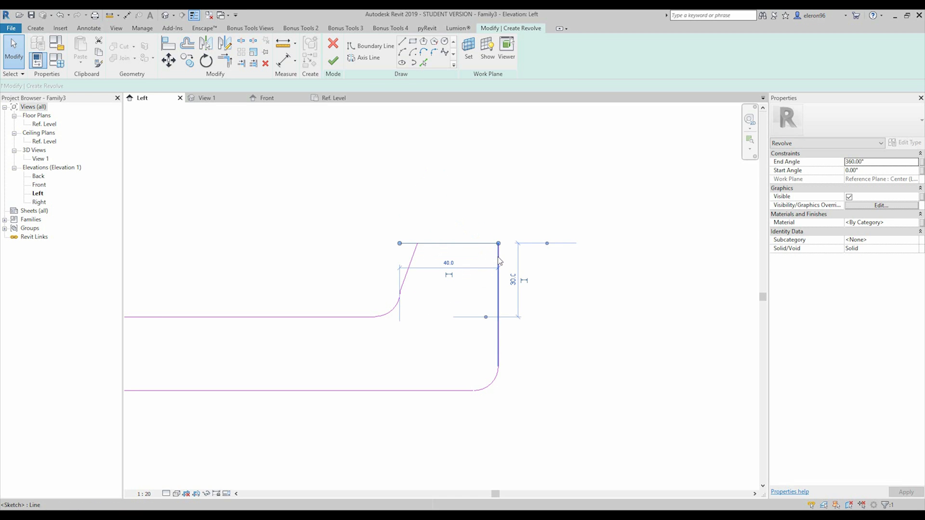
drag(499, 244, 468, 246)
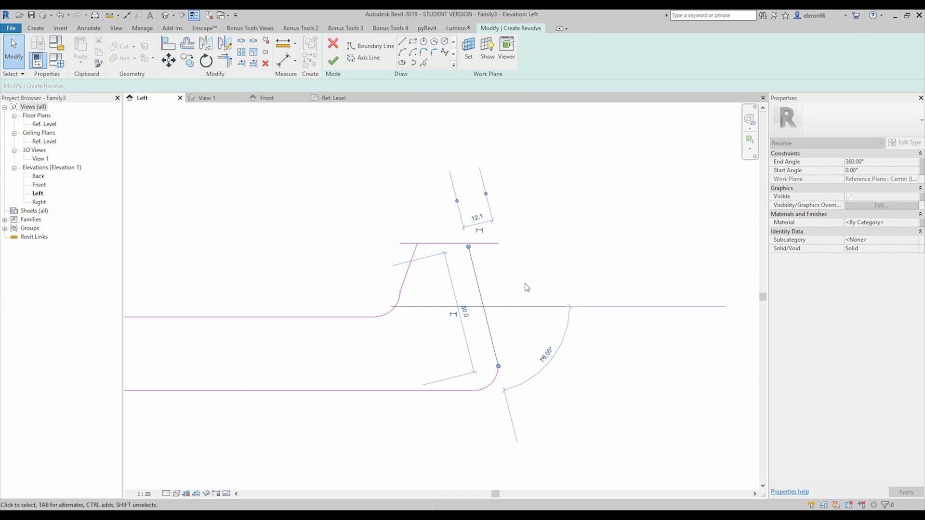
click(527, 286)
Trim the rim's top line to its slanted inner and outer edges so the profile closes at both upper corners
key(t)
key(r)
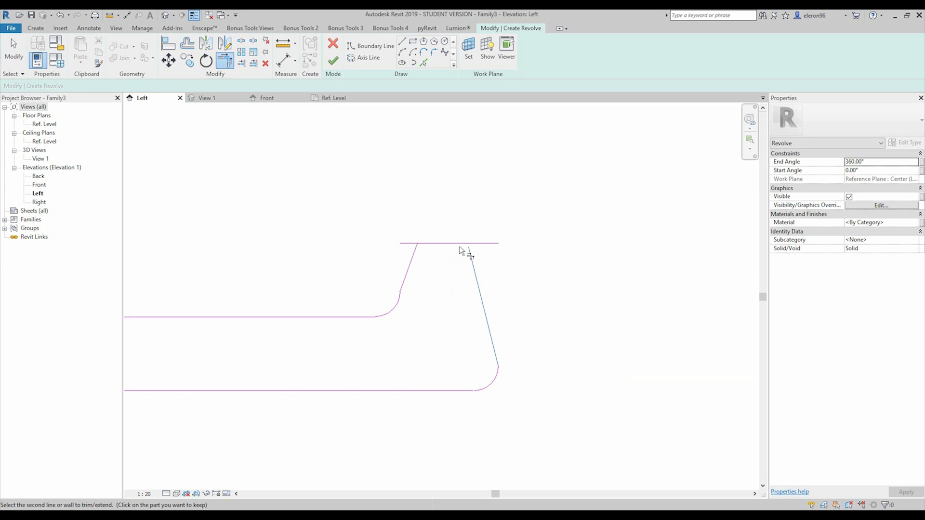
click(432, 246)
click(411, 263)
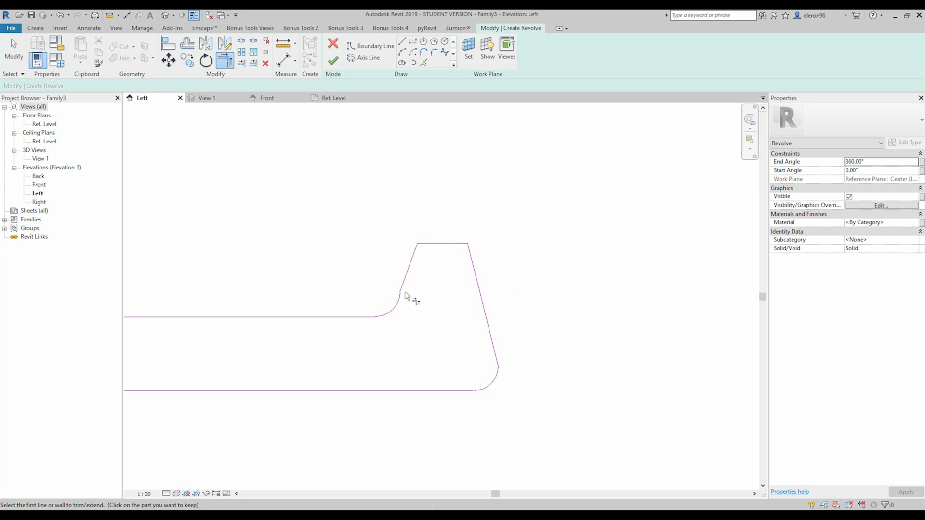
key(Escape)
key(Escape)
Replace the arc between the tabletop surface and the rim's slanted inner edge with a fillet of fixed 10 mm radius
click(398, 303)
key(Delete)
click(434, 52)
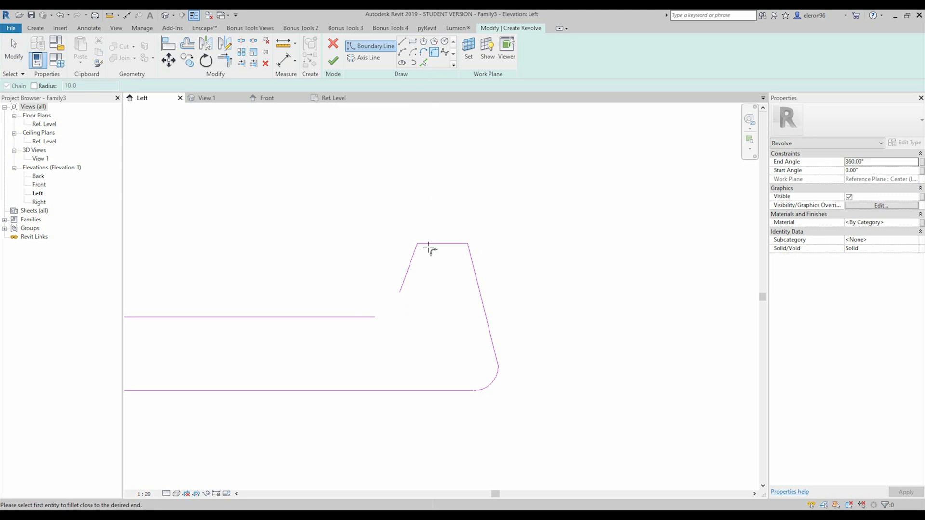
click(353, 317)
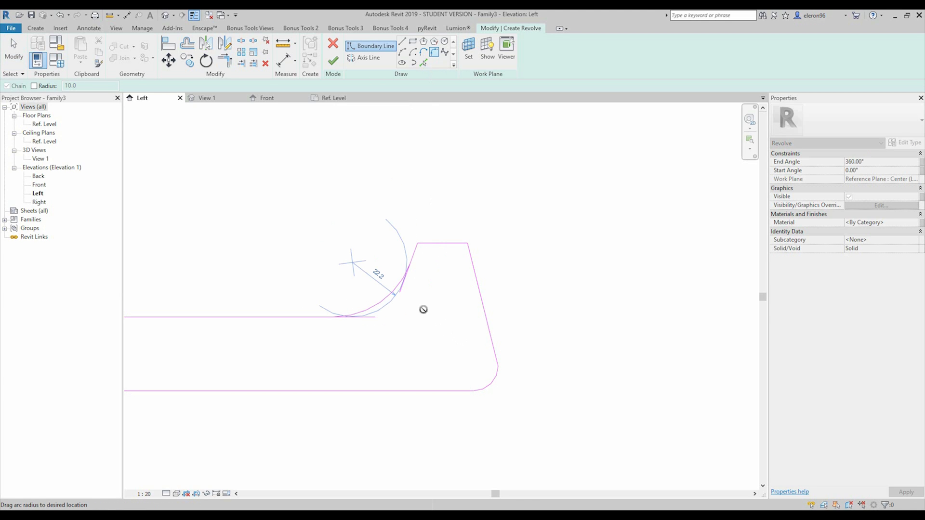
key(Escape)
key(Escape)
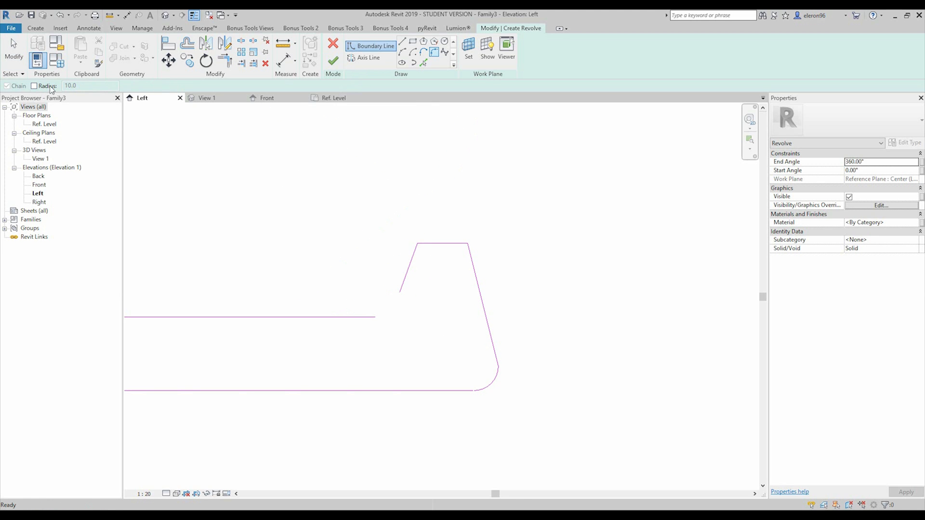
click(49, 86)
click(414, 275)
click(342, 317)
key(Escape)
Check the radii of the inner and outer fillet arcs in the profile
click(388, 313)
click(491, 381)
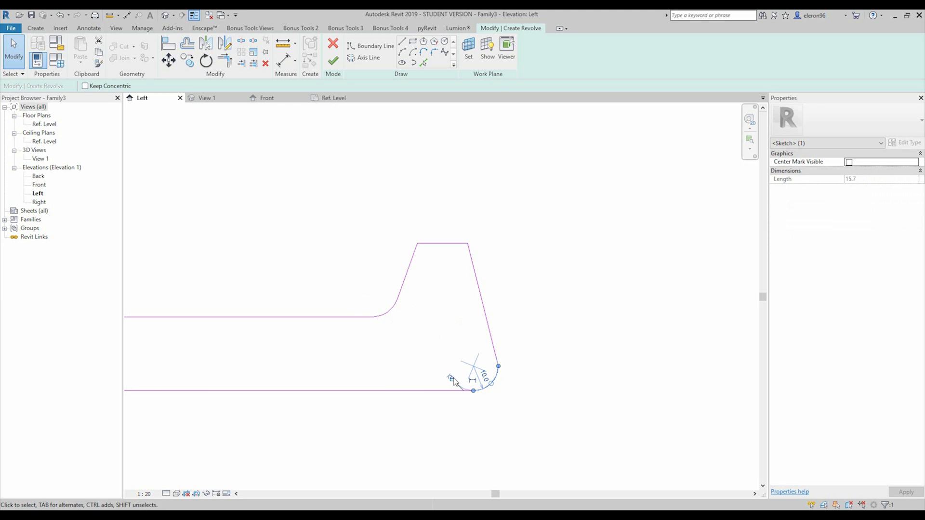
key(Escape)
Dimension the tabletop's thickness between its upper and lower profile lines
scroll(527, 361, down, 3)
middle_drag(528, 360, 568, 333)
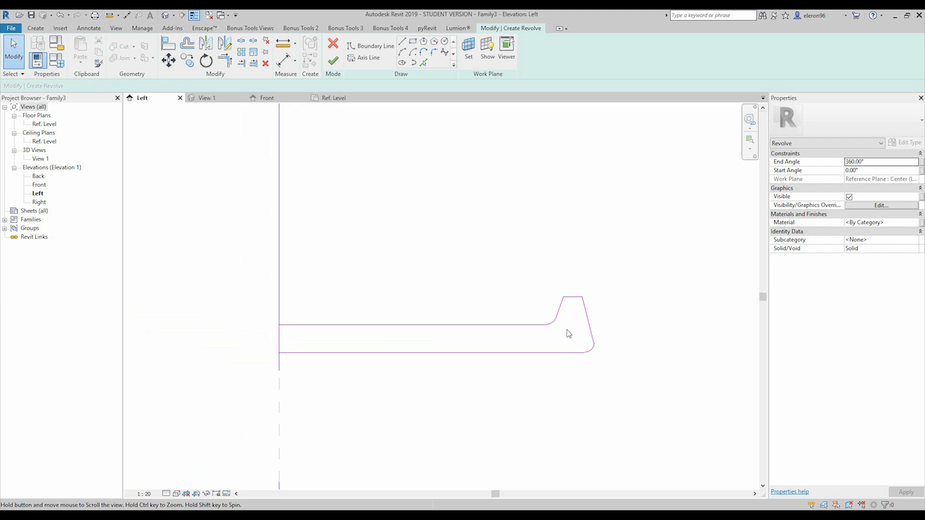
key(d)
key(i)
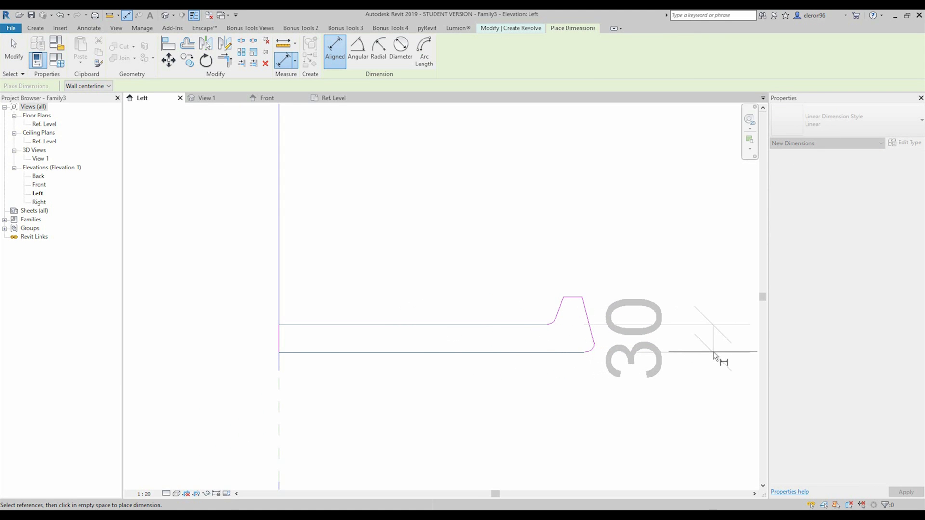
click(716, 359)
Set the view scale of the Left elevation to 1:5
click(144, 494)
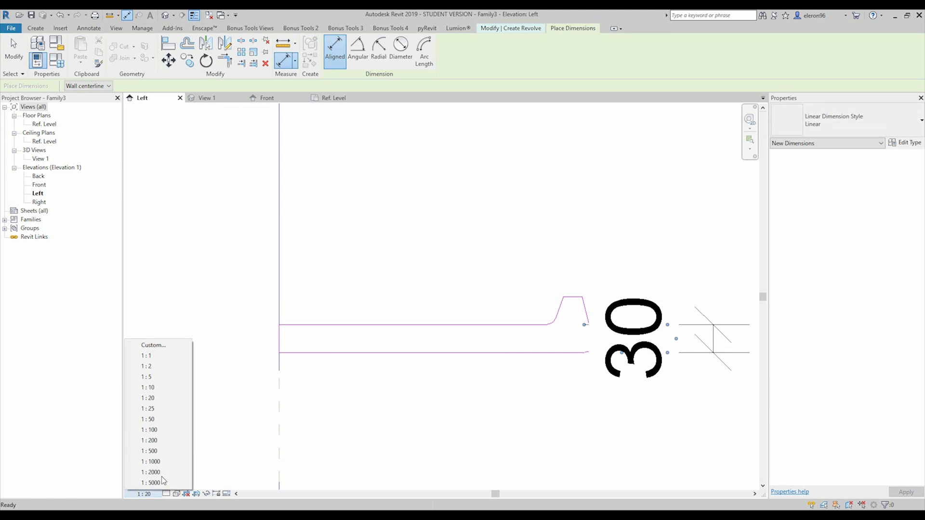
click(160, 388)
click(146, 496)
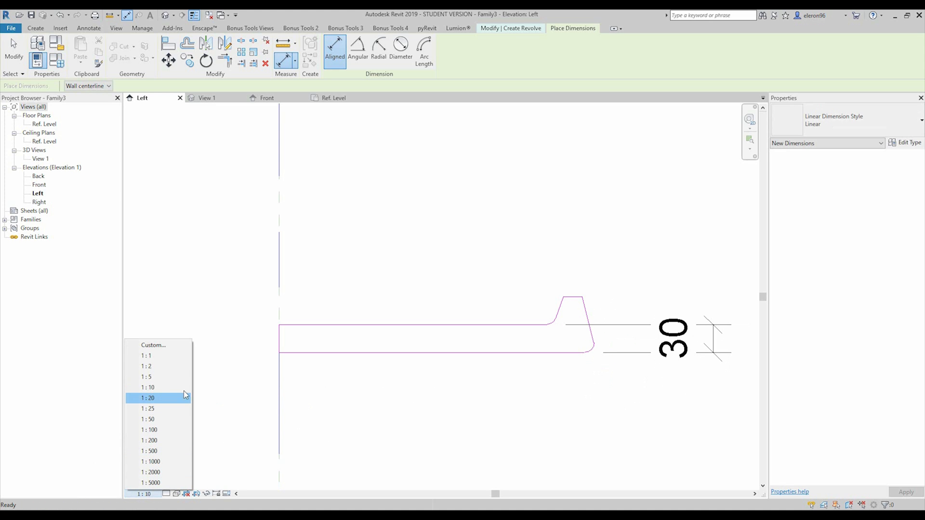
click(154, 377)
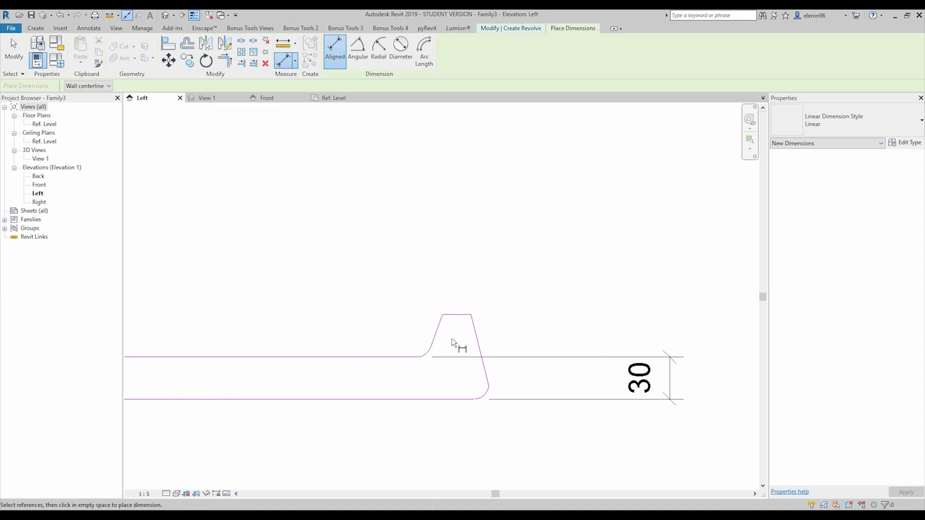
Dimension the rim's height from the tabletop surface to the rim's top line, in line with the thickness dimension
click(388, 357)
click(457, 316)
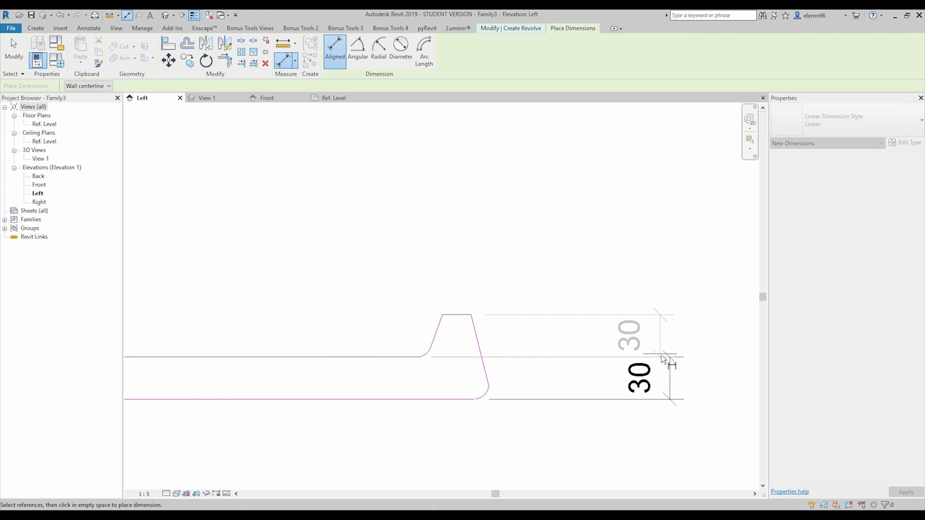
click(673, 365)
key(Escape)
key(Escape)
scroll(634, 329, down, 3)
middle_drag(646, 358, 549, 292)
scroll(541, 267, up, 8)
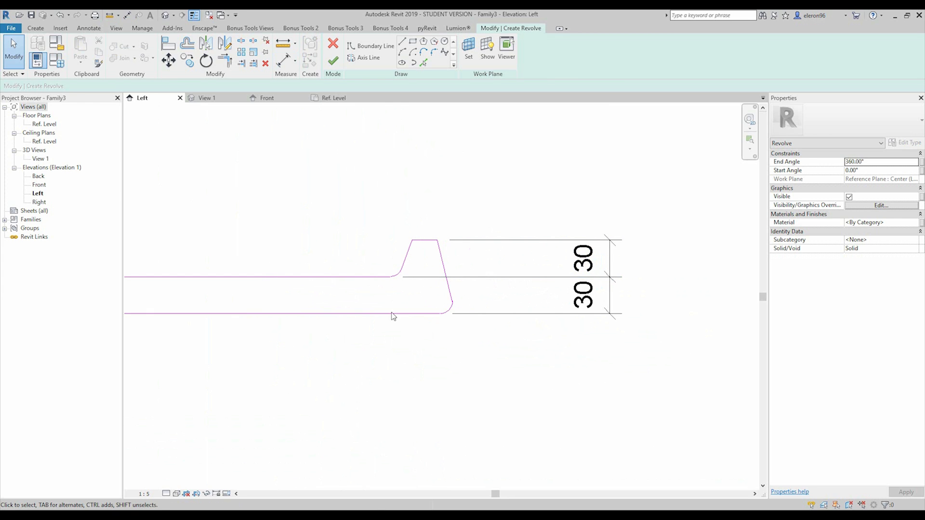
scroll(494, 309, down, 4)
middle_drag(494, 310, 501, 329)
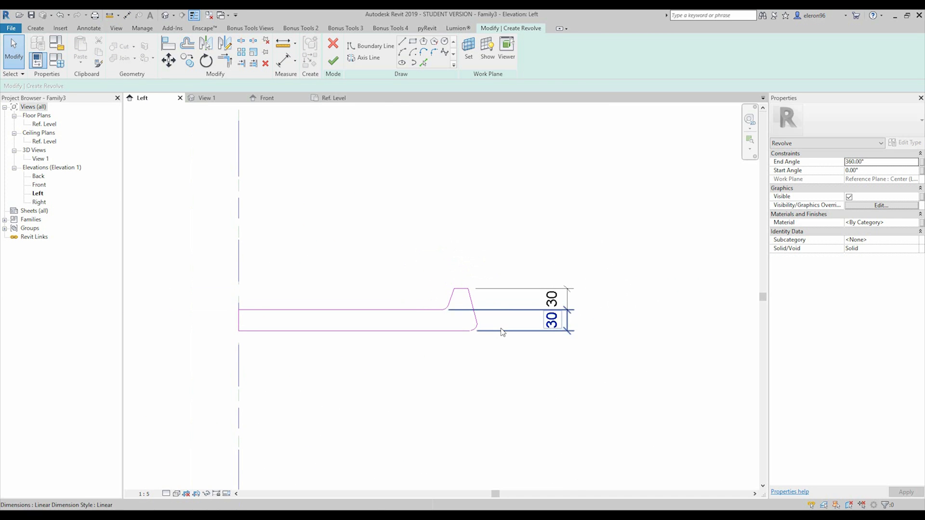
Delete the thickness and rim height dimensions beside the profile
scroll(483, 302, up, 3)
drag(667, 246, 570, 369)
key(Delete)
scroll(231, 285, down, 1)
scroll(268, 308, up, 4)
scroll(269, 310, down, 6)
middle_drag(310, 326, 332, 295)
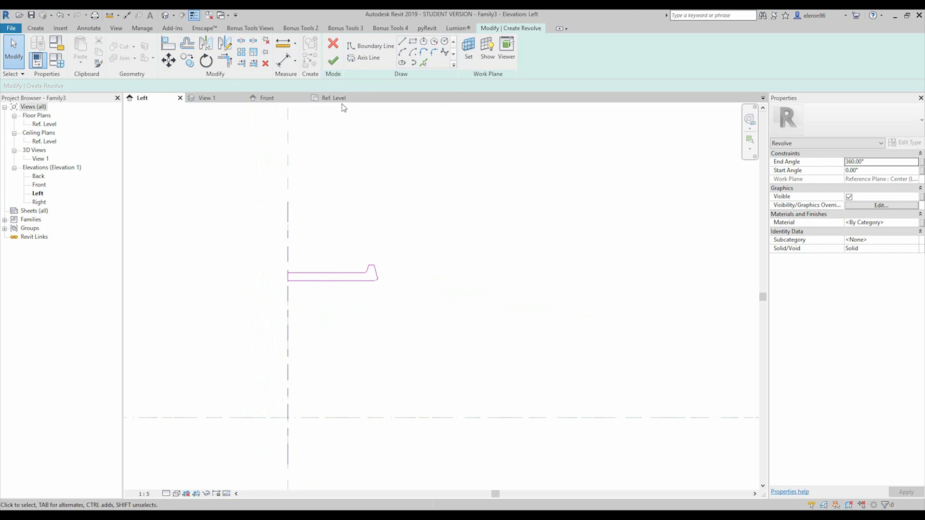
Dimension the height from the reference level to the underside of the tabletop profile
key(d)
key(i)
click(355, 281)
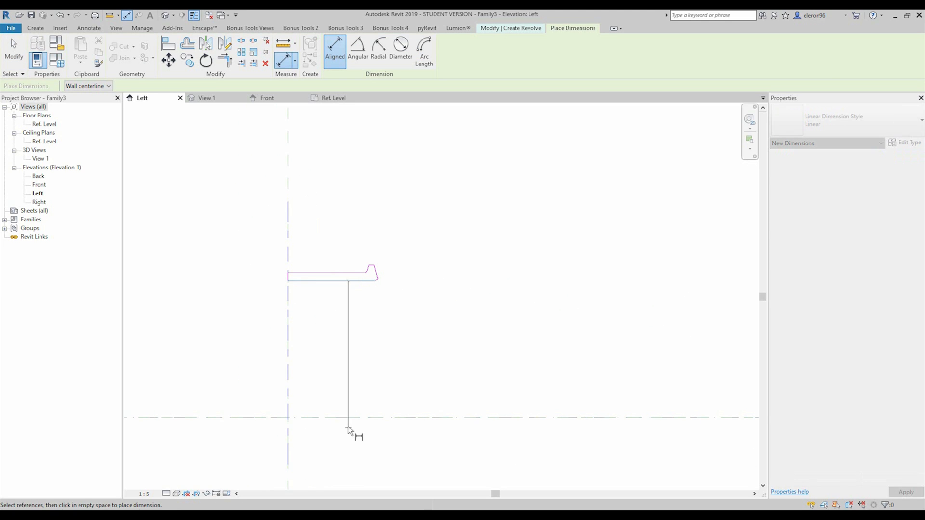
scroll(392, 368, up, 2)
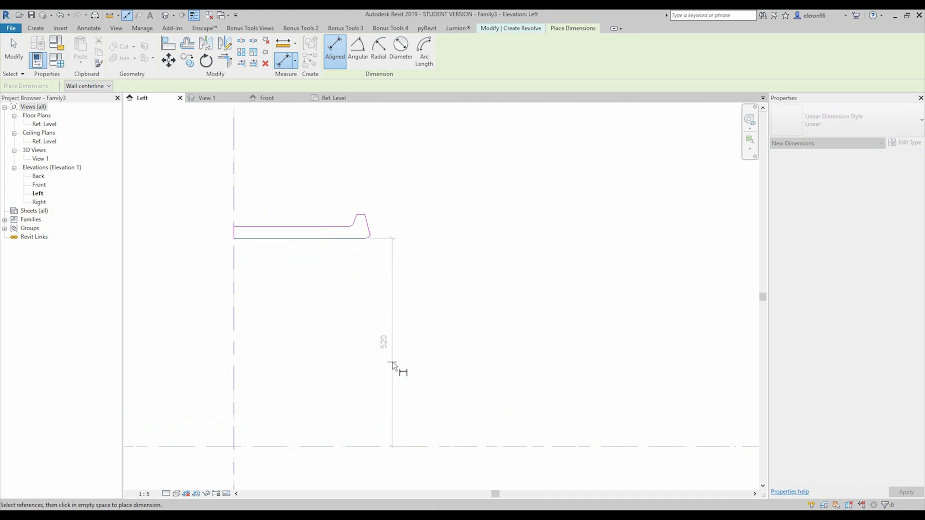
click(398, 366)
key(Escape)
Try to move the whole tabletop profile down toward the reference level, and undo the move
drag(202, 203, 393, 277)
drag(314, 244, 313, 287)
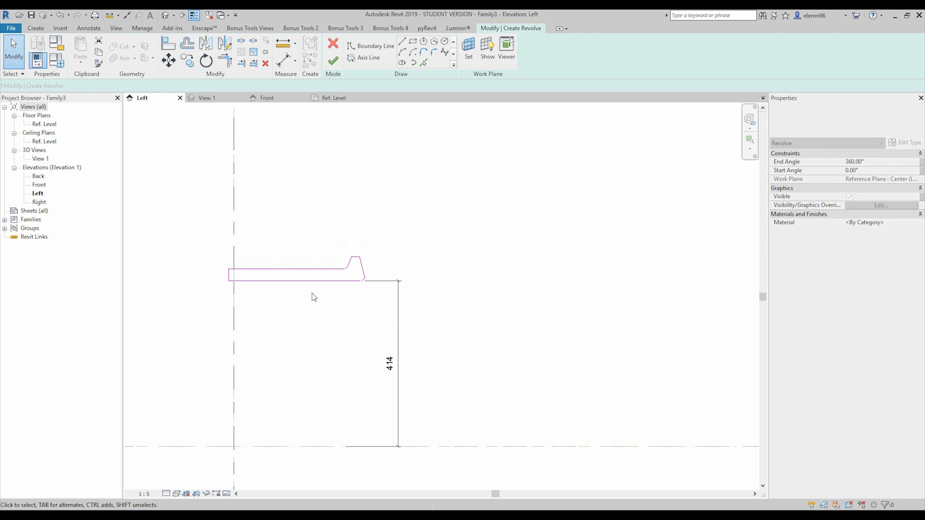
key(ctrl+z)
scroll(284, 244, up, 2)
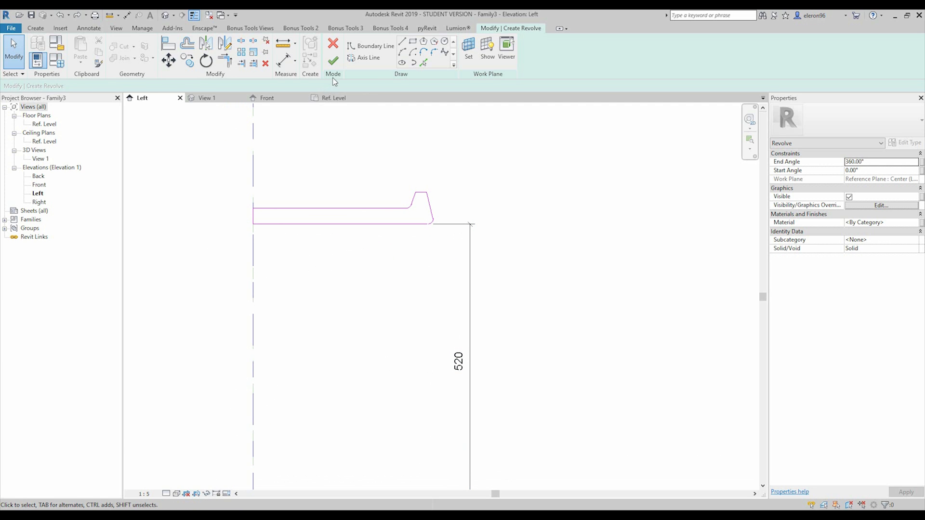
Finish the revolve sketch to create the round tabletop and select the resulting form
click(331, 61)
click(373, 230)
click(372, 226)
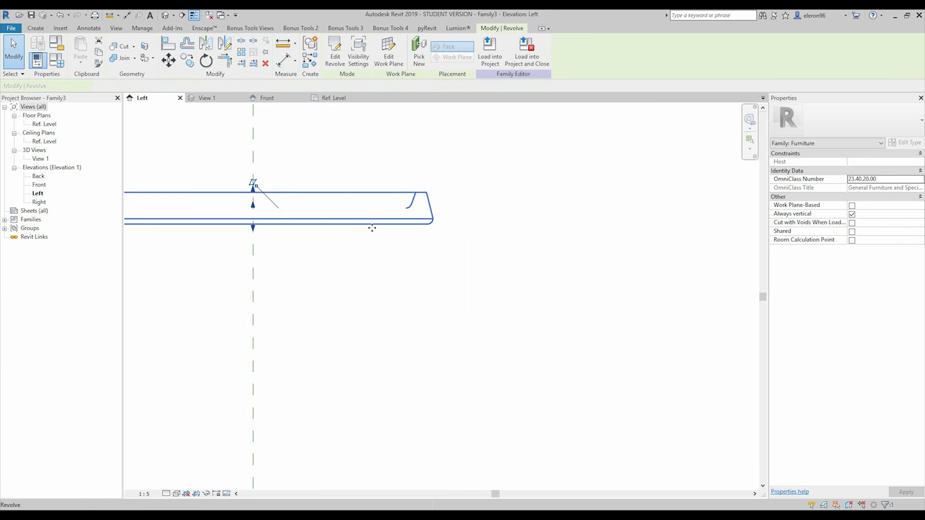
Try to lower the revolved tabletop freehand, and undo the move
scroll(372, 227, down, 2)
drag(350, 226, 349, 257)
key(ctrl+z)
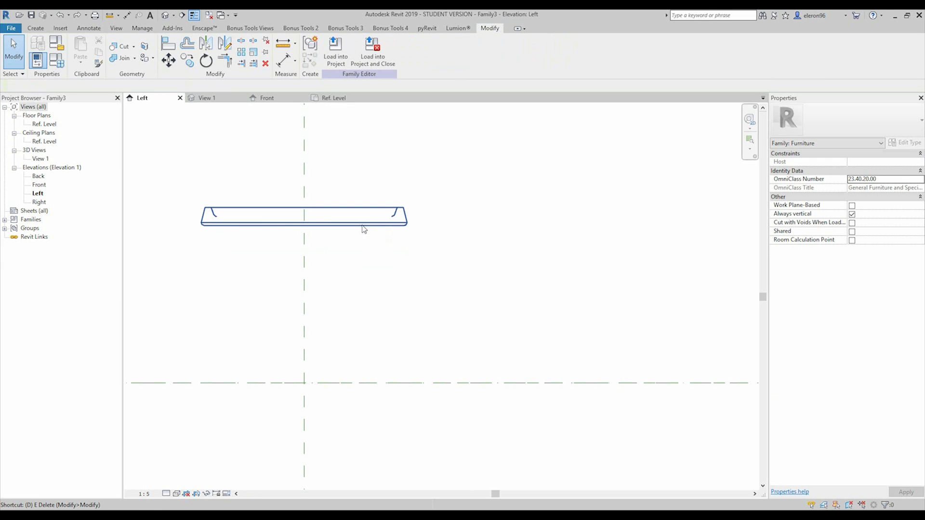
Dimension the height from the reference level to the lower edge of the revolved tabletop
key(i)
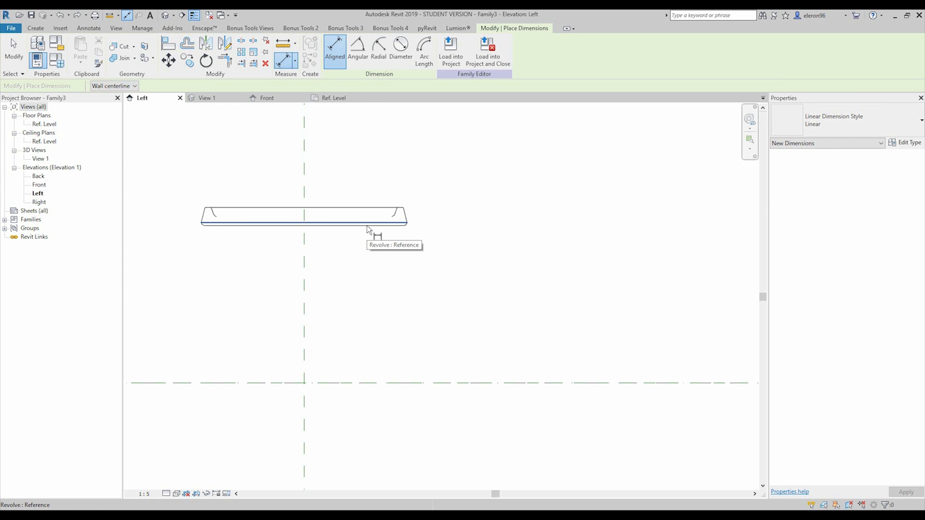
click(368, 225)
click(392, 383)
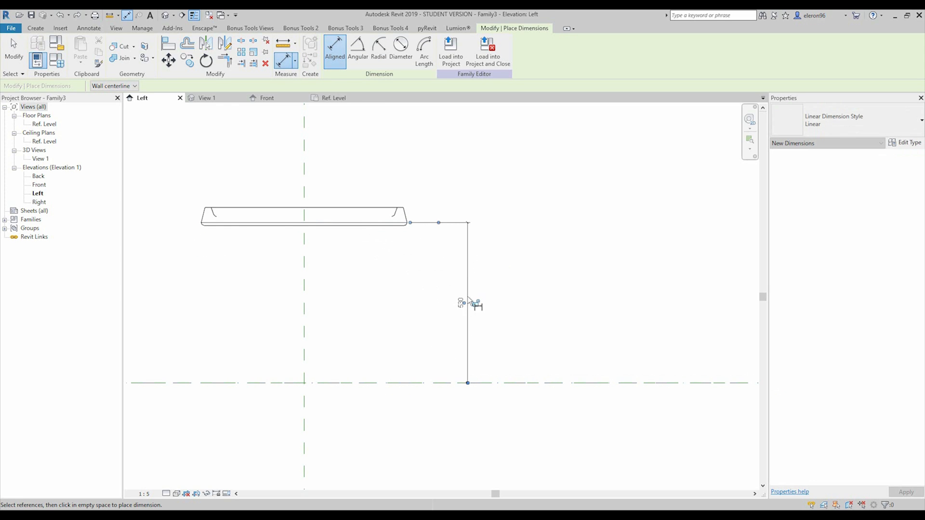
click(460, 304)
key(Escape)
Set the tabletop's height above the reference level to 350 mm and delete the height dimension
click(399, 225)
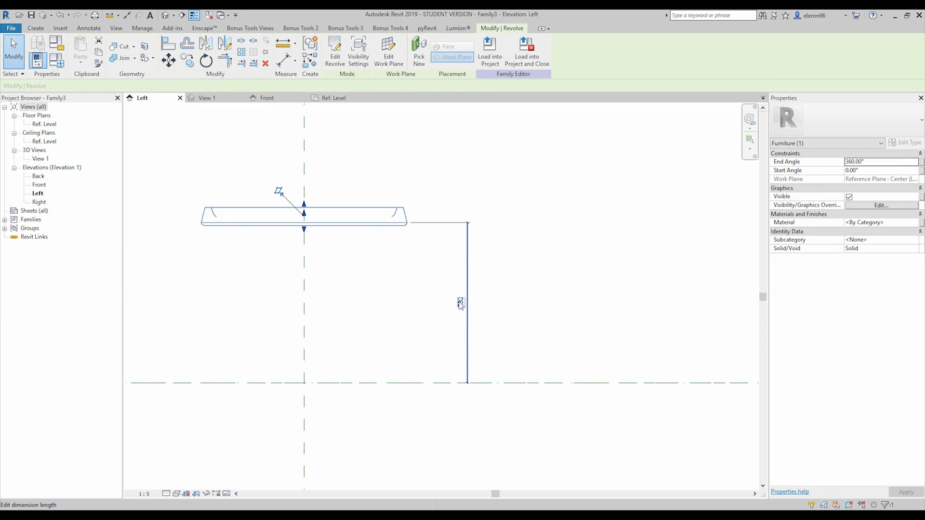
click(460, 303)
text(350)
key(Return)
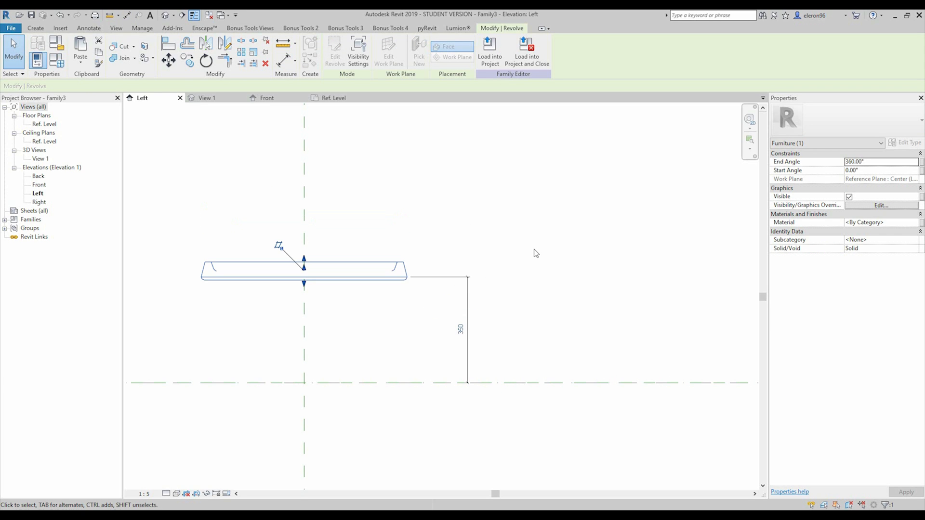
key(Escape)
drag(440, 330, 436, 333)
key(Delete)
middle_drag(366, 334, 430, 325)
scroll(368, 275, up, 2)
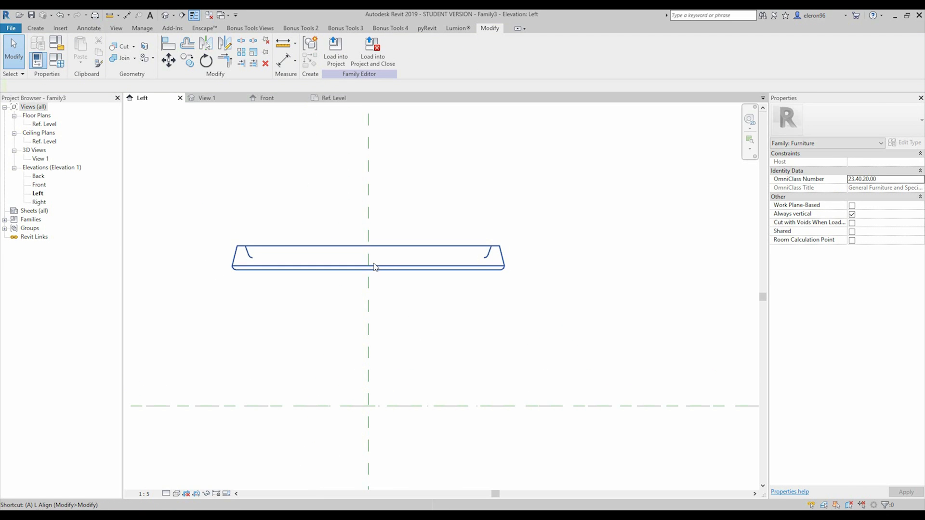
key(l)
click(371, 270)
key(Escape)
key(Escape)
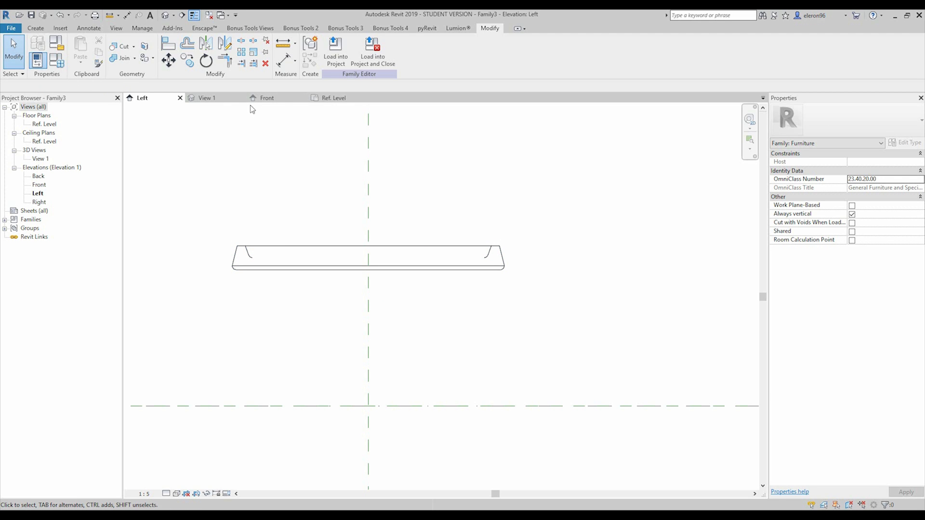
Start a second revolve from the Ref. Level plan, using the Center (Left/Right) reference plane as work plane and Elevation: Left for sketching
click(332, 98)
scroll(418, 319, up, 6)
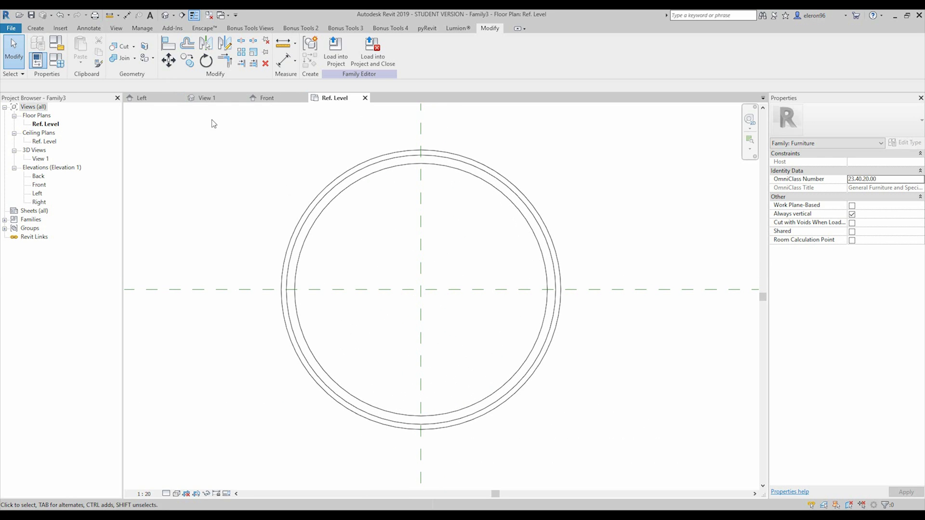
click(35, 28)
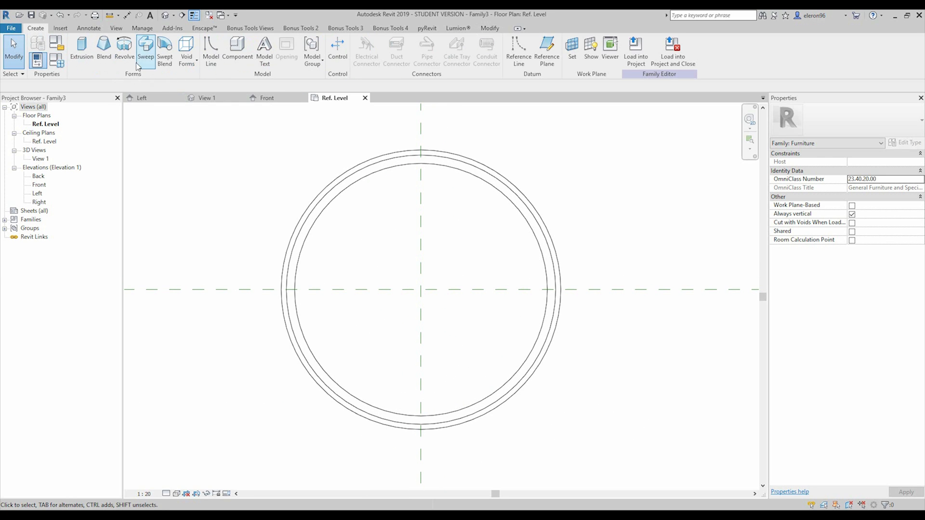
click(124, 48)
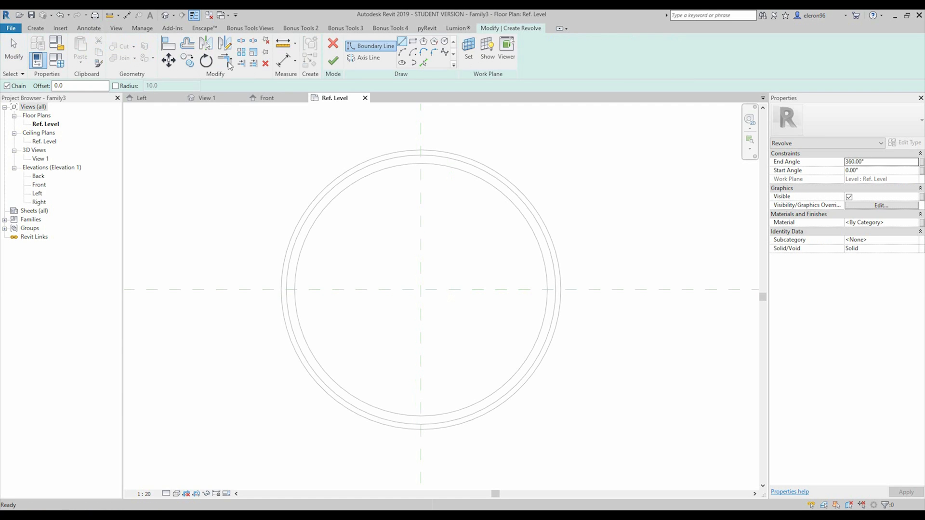
click(369, 58)
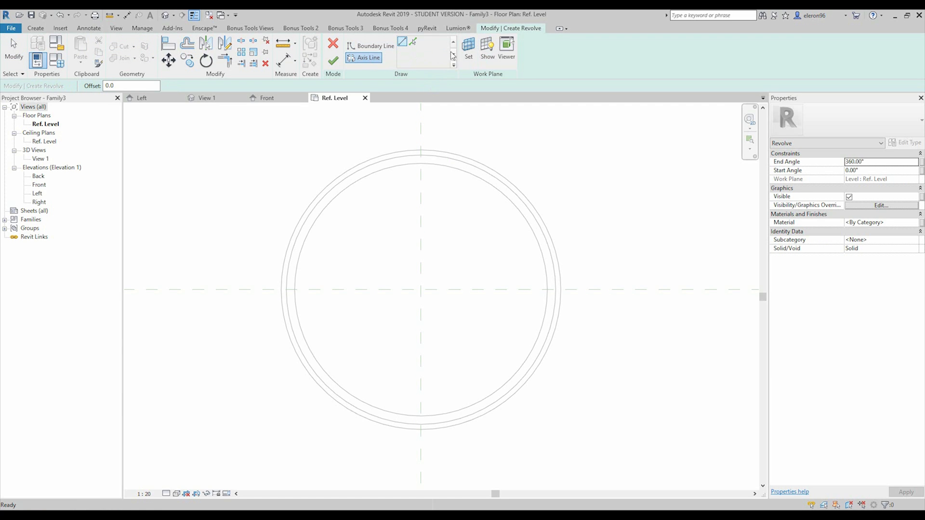
click(467, 51)
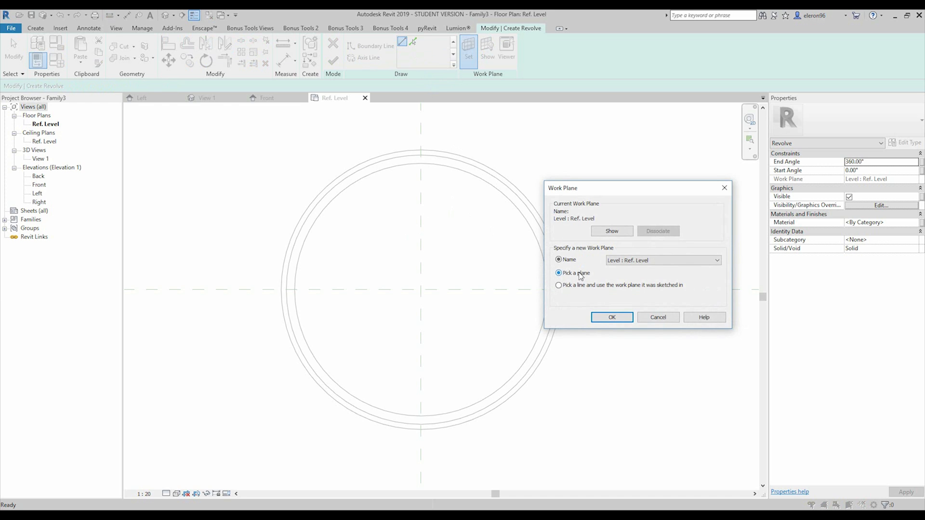
click(612, 319)
click(422, 244)
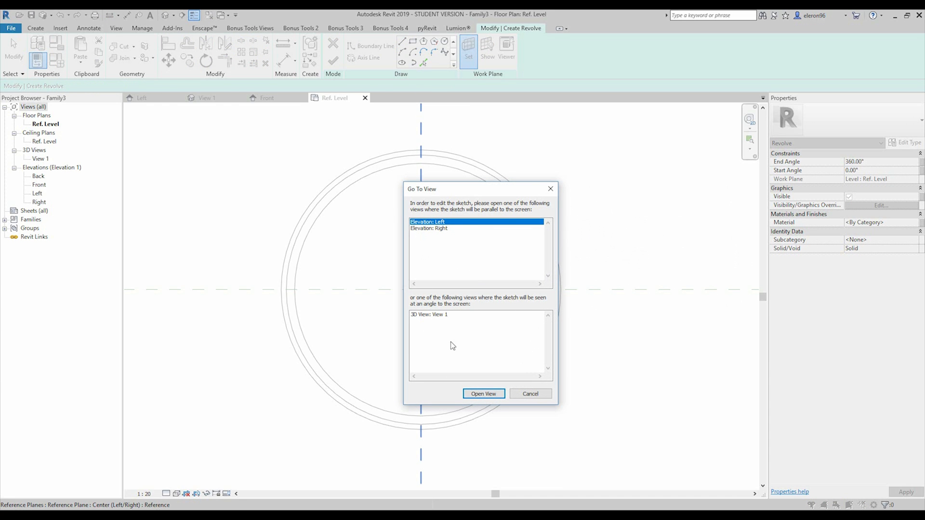
click(470, 394)
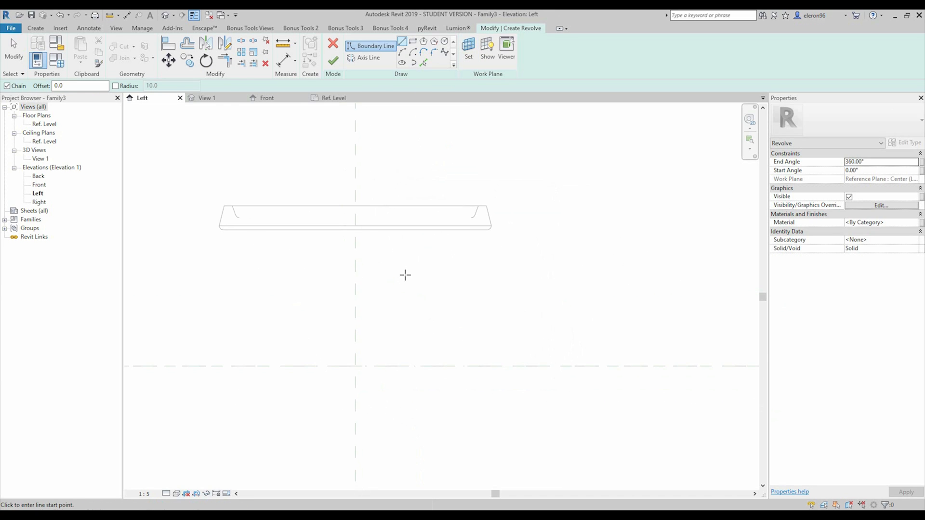
scroll(405, 275, up, 1)
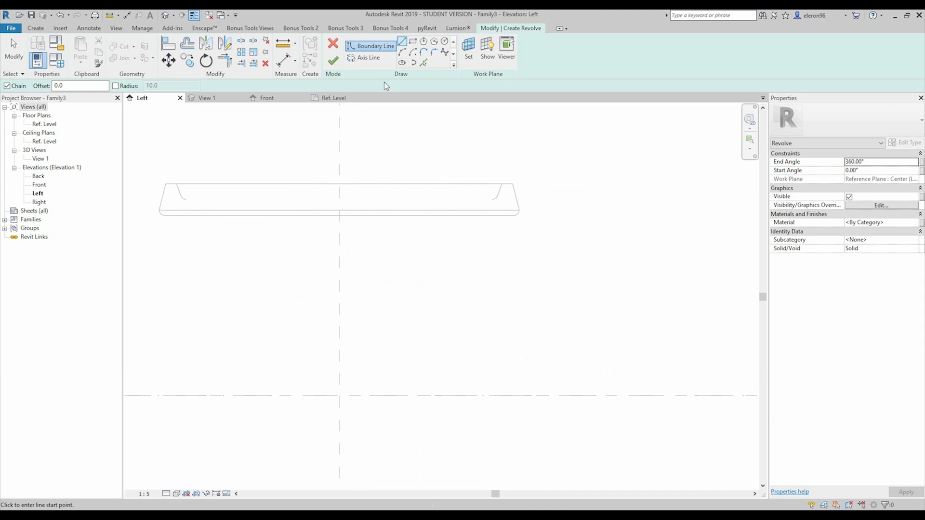
Draw the revolve's axis line vertically on the Center (Front/Back) reference plane, between the tabletop and the reference level
click(379, 59)
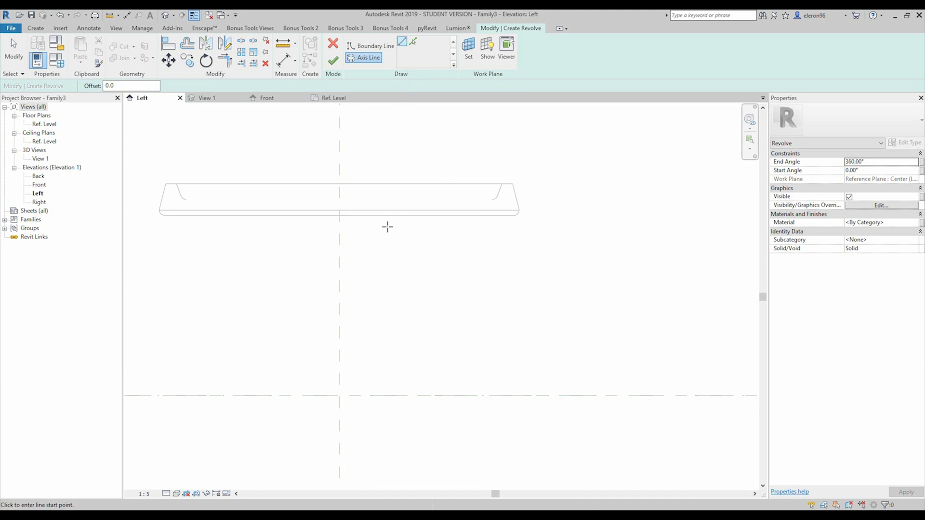
click(340, 259)
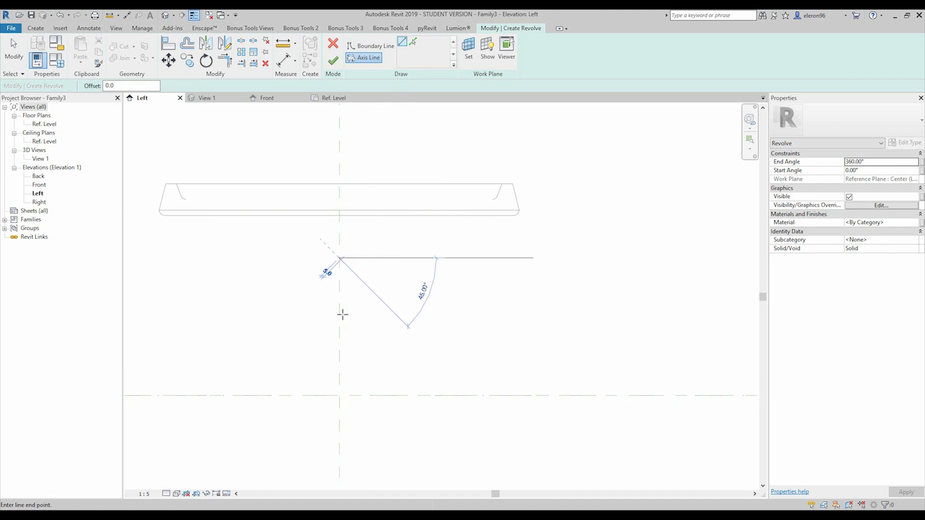
click(340, 359)
Sketch the leg's closed half profile from the tabletop's underside to the reference level, with a 10 mm wide shaft and a head about 25 mm wide
middle_drag(362, 314, 403, 263)
scroll(430, 251, up, 2)
click(430, 252)
middle_drag(470, 119, 468, 163)
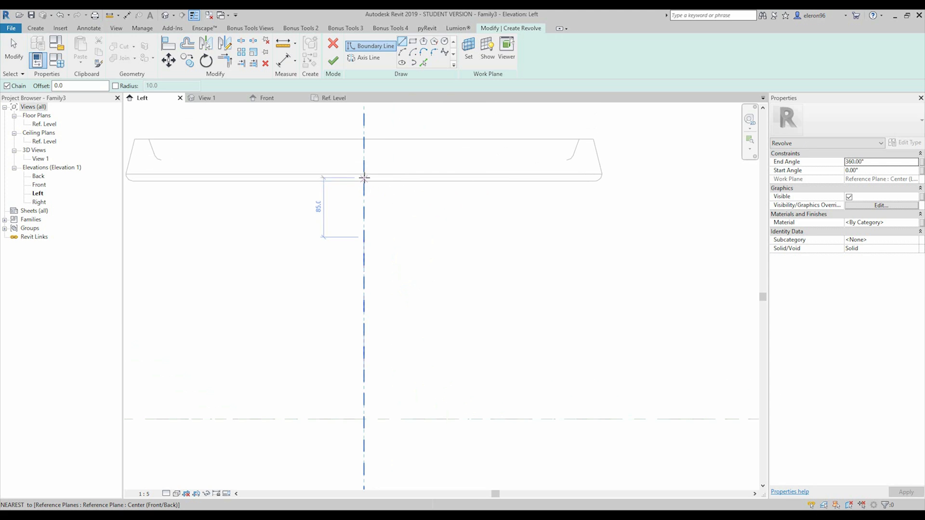
click(364, 174)
click(364, 418)
click(372, 418)
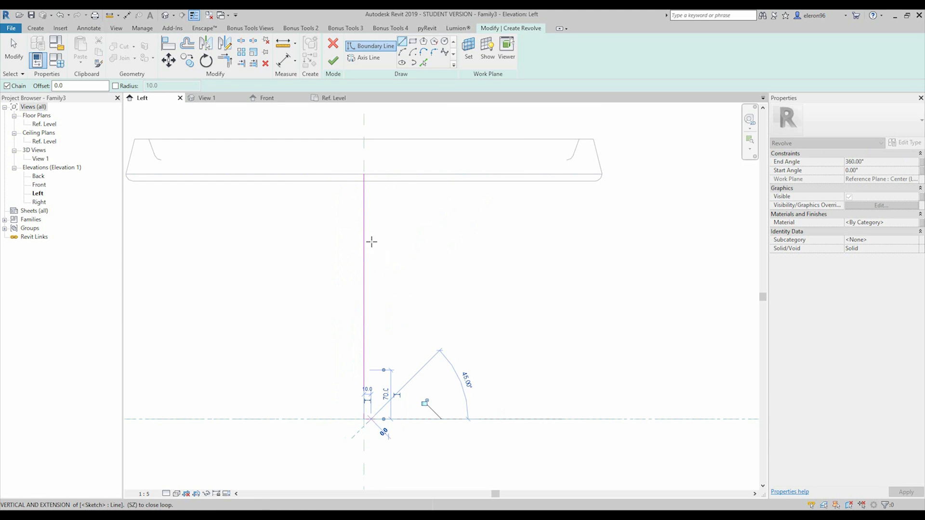
scroll(375, 170, up, 3)
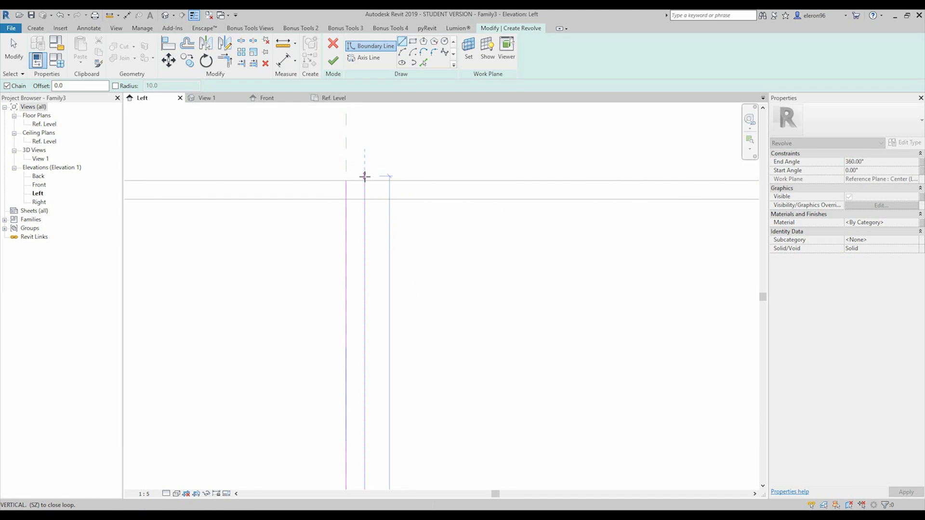
click(365, 264)
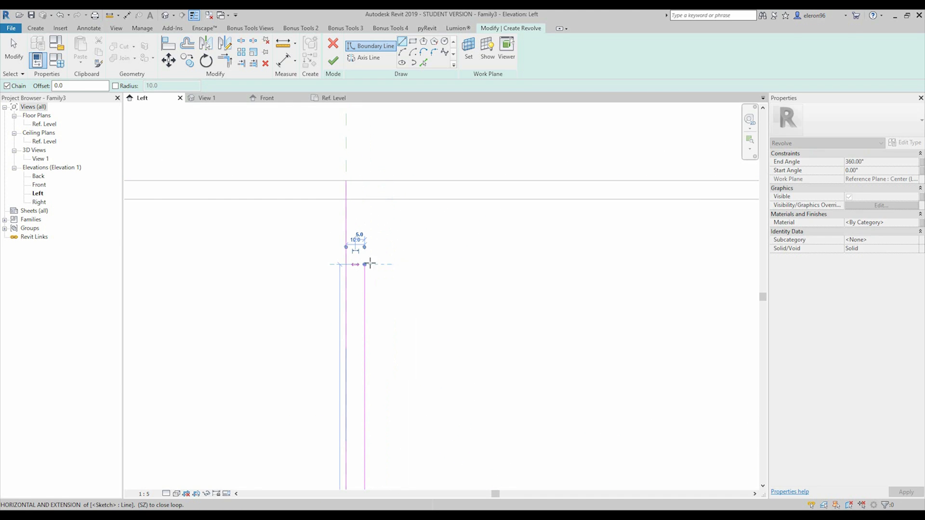
click(392, 264)
click(393, 180)
click(347, 181)
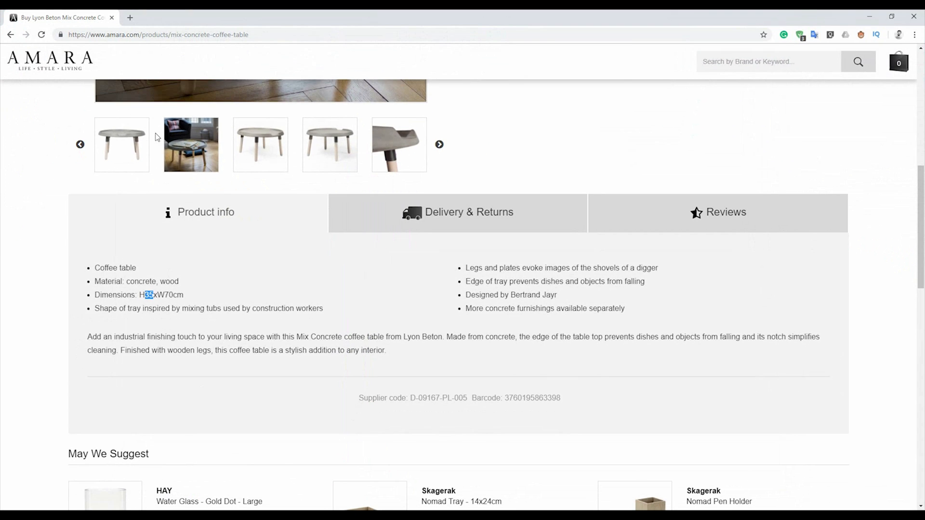
Check the leg's shape on the product photos and widen the profile's shaft by changing its distance from the centre plane
scroll(155, 137, up, 7)
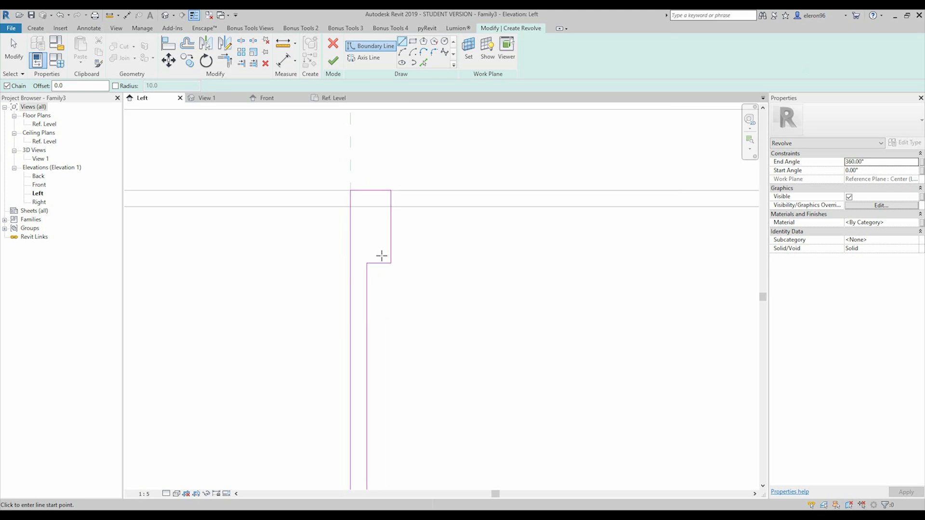
scroll(382, 262, down, 3)
scroll(379, 273, up, 4)
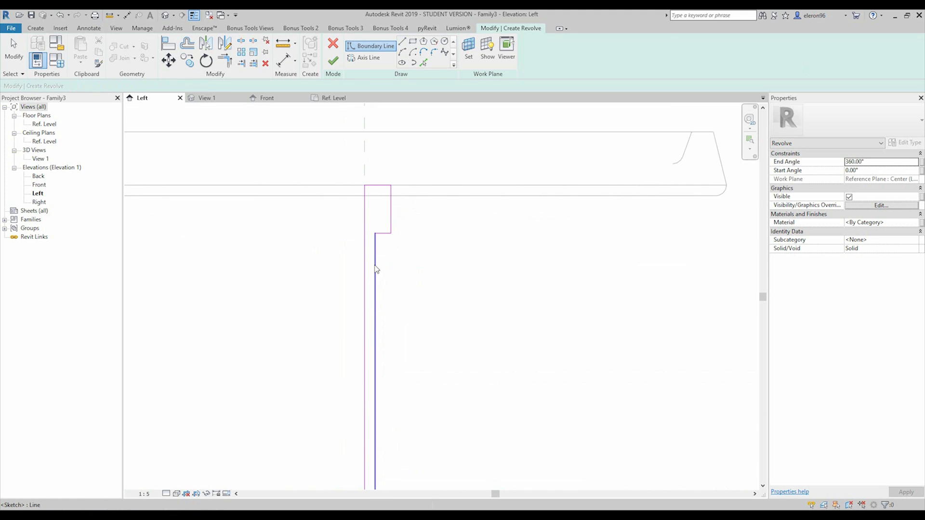
key(Escape)
key(Escape)
click(376, 268)
scroll(410, 275, down, 2)
scroll(371, 378, up, 5)
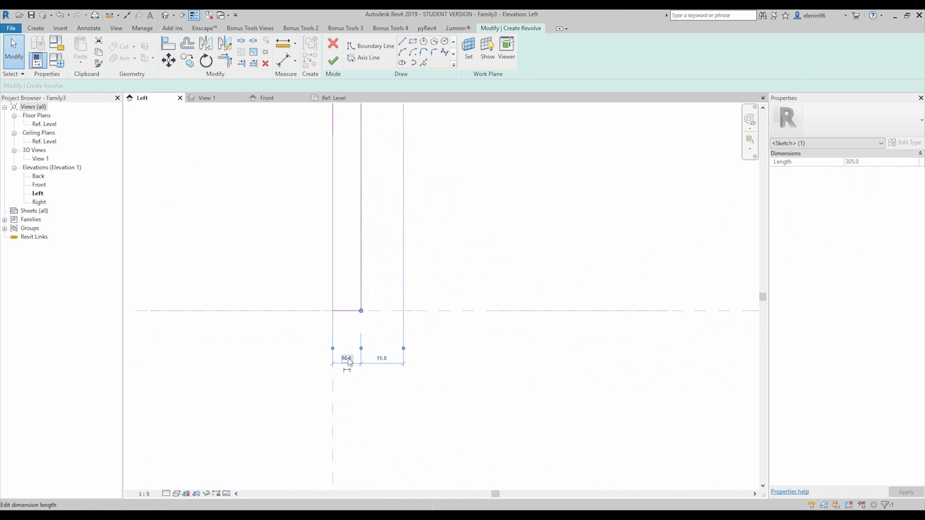
key(Return)
key(Escape)
Round the outer lower corner of the leg profile with a fillet arc of fixed radius 10 mm
scroll(447, 247, down, 2)
scroll(446, 246, up, 3)
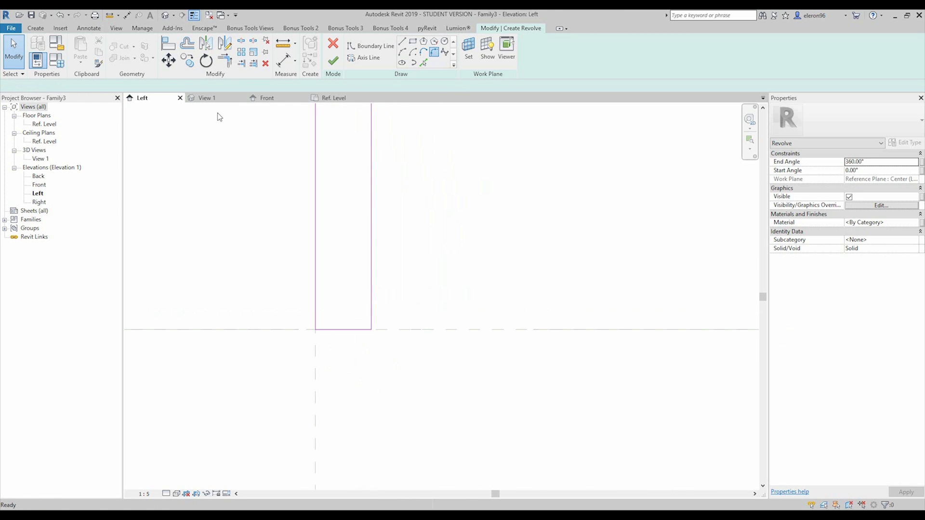
click(35, 86)
click(372, 303)
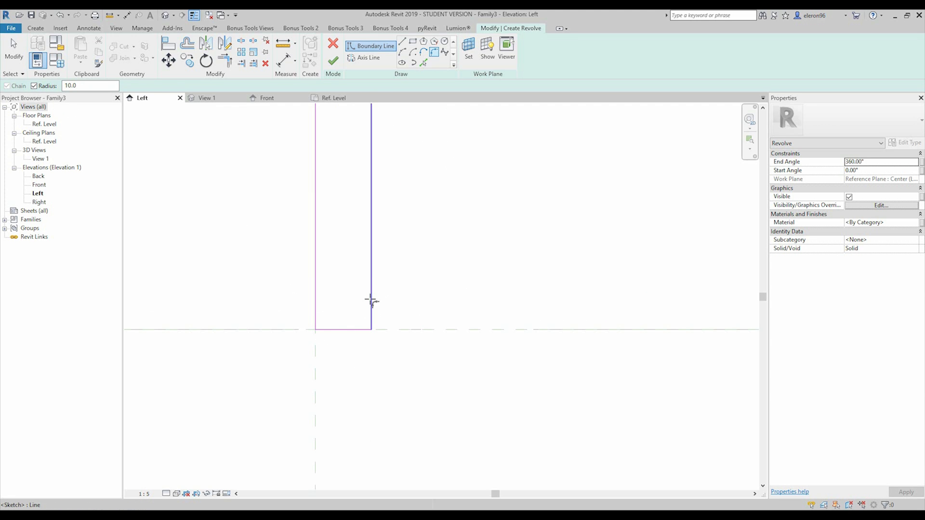
scroll(433, 256, down, 3)
key(Escape)
Finish the sketch to create the revolved leg, and deselect it
scroll(447, 251, down, 2)
middle_drag(487, 177, 442, 346)
middle_drag(450, 244, 468, 174)
scroll(440, 176, up, 2)
click(333, 62)
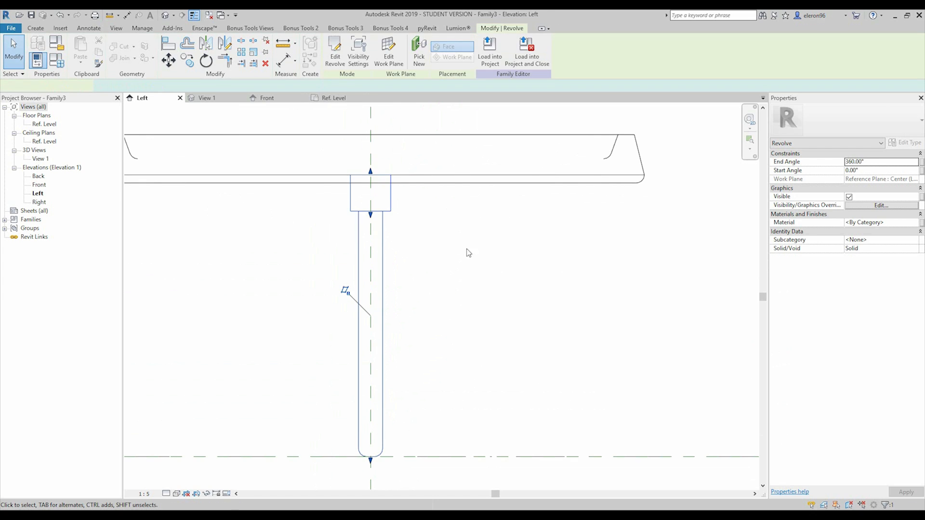
key(Escape)
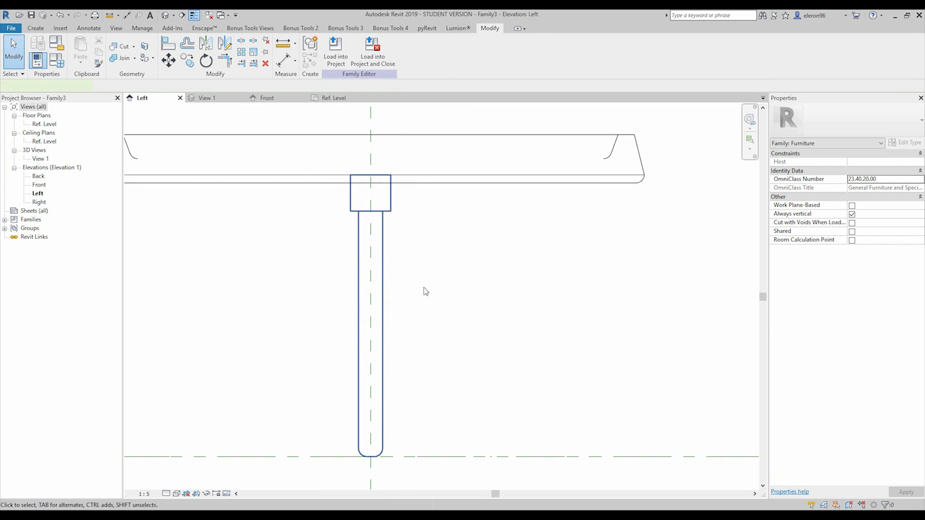
Rotate the leg by 5° in the Left elevation so that it tilts away from vertical
click(392, 277)
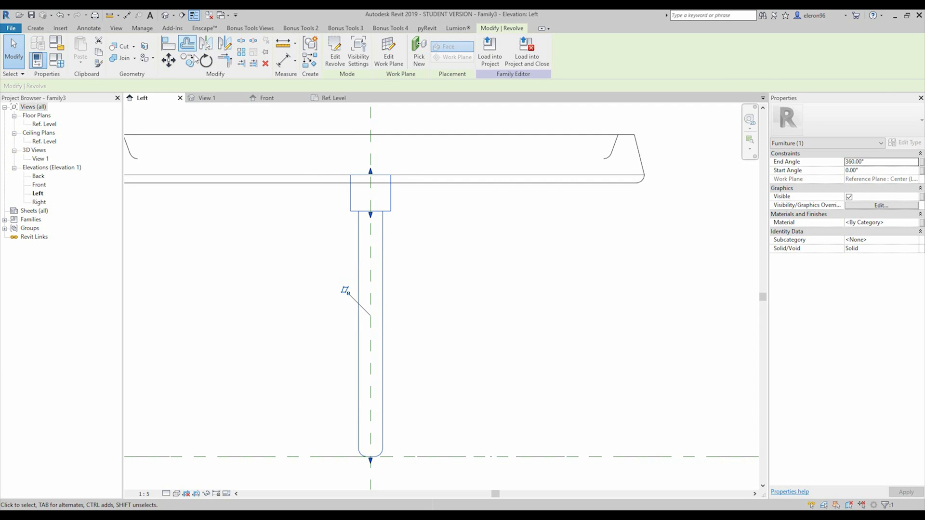
click(206, 60)
click(373, 258)
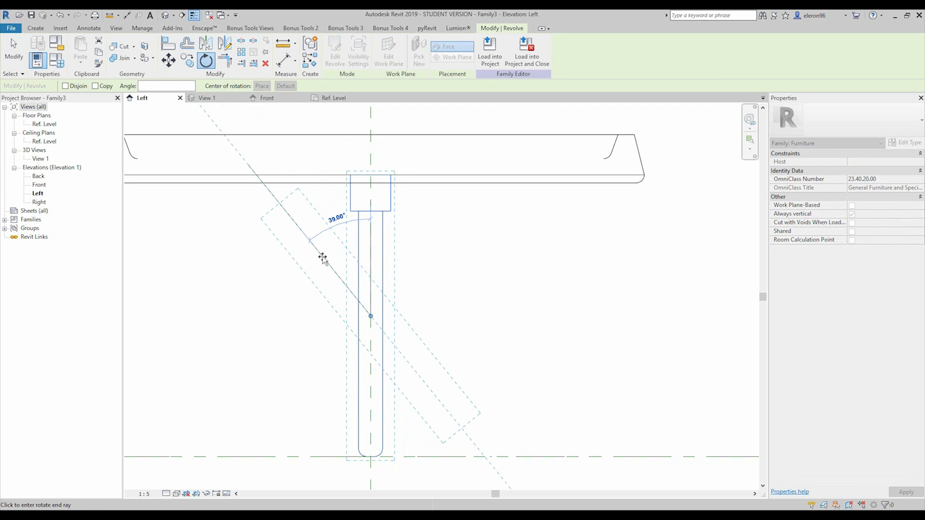
text(5)
key(Return)
click(470, 273)
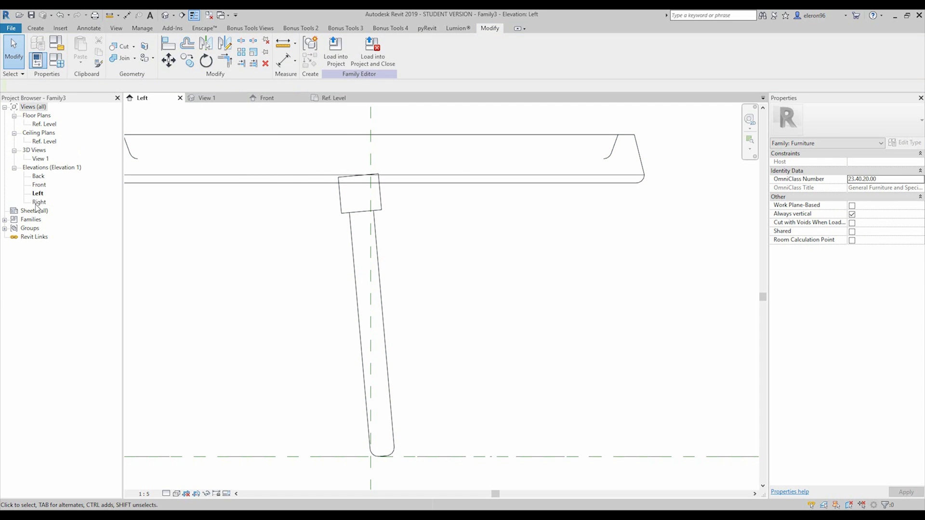
Open the Back elevation and rotate the leg there so that it also tilts in the second direction
double_click(38, 176)
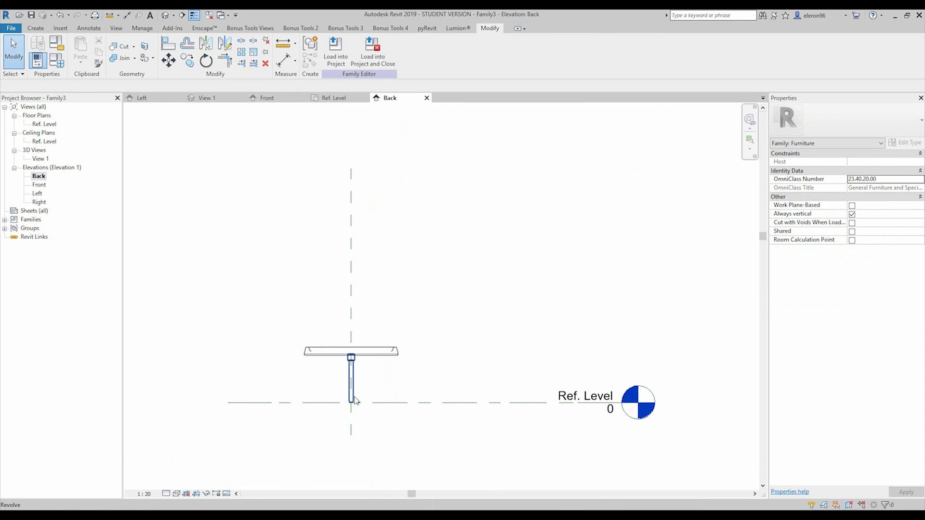
scroll(355, 401, up, 5)
click(358, 372)
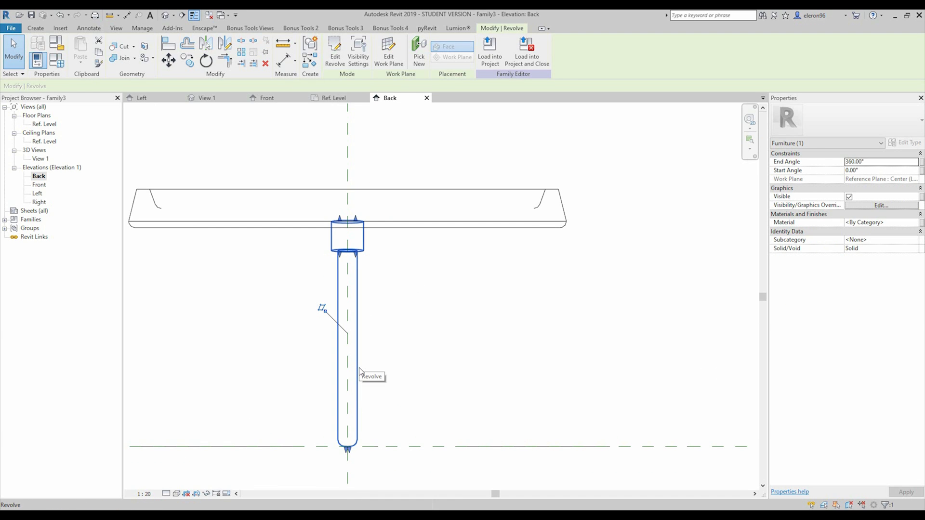
key(r)
key(o)
click(347, 314)
click(394, 300)
key(Escape)
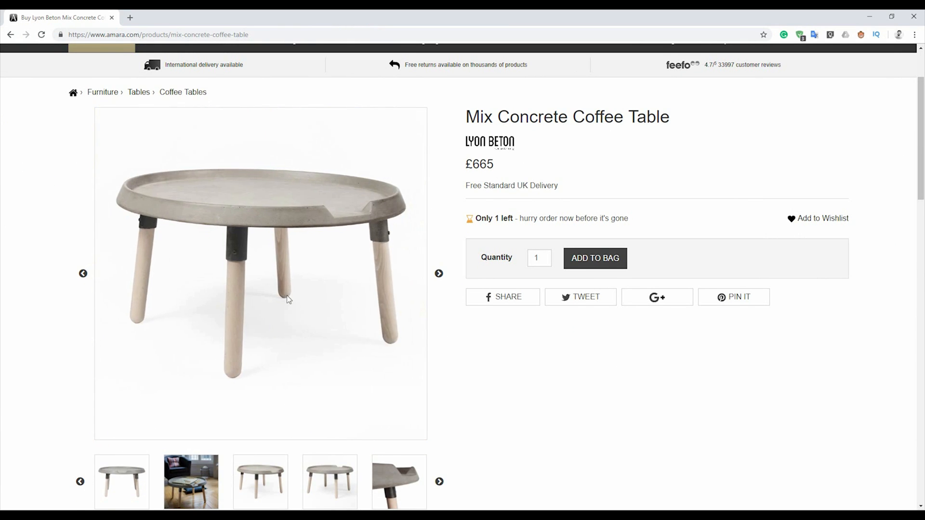
Return from the product page to the Ref. Level plan and move the leg freehand from the tabletop's centre into its lower-right quadrant
click(869, 17)
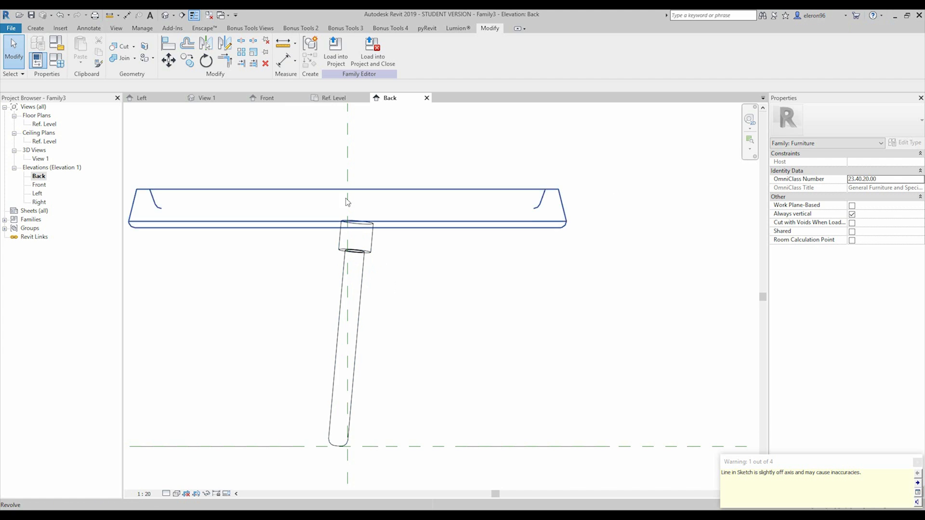
click(315, 99)
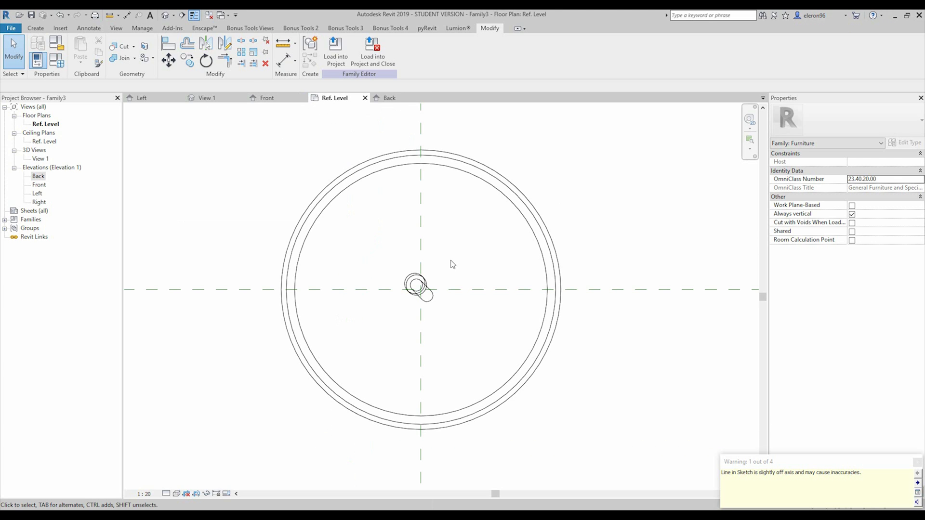
scroll(455, 283, down, 1)
scroll(393, 257, up, 3)
drag(341, 236, 467, 345)
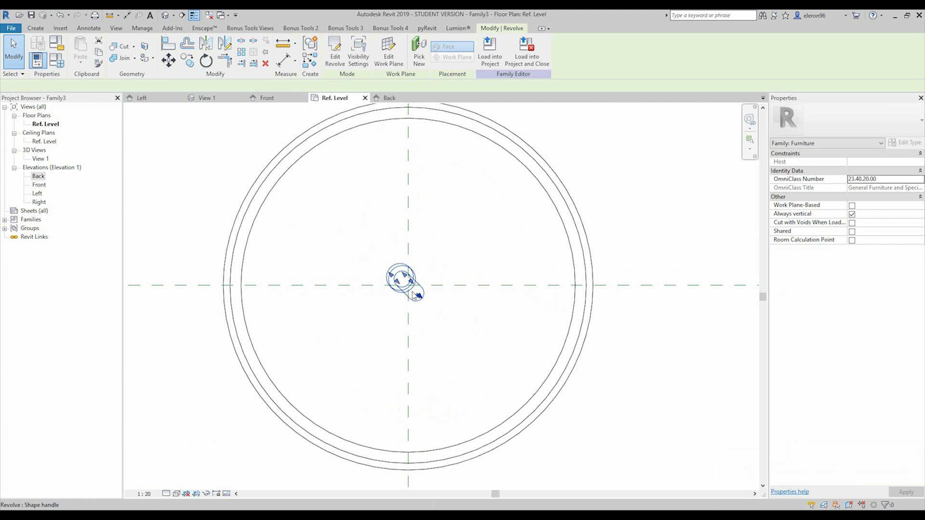
drag(403, 292, 482, 353)
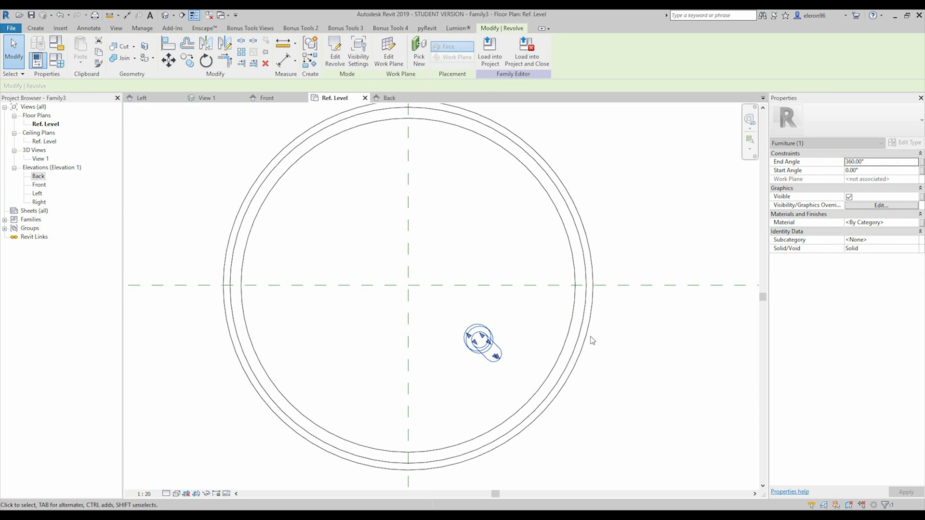
key(Escape)
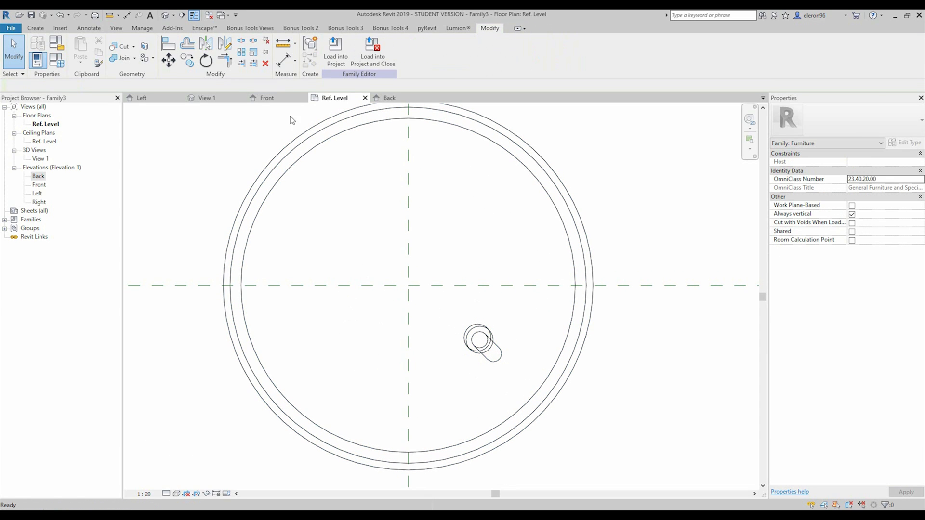
Draw two horizontal reference planes across the tabletop, one about 89 mm below the centre plane and one above it
click(36, 28)
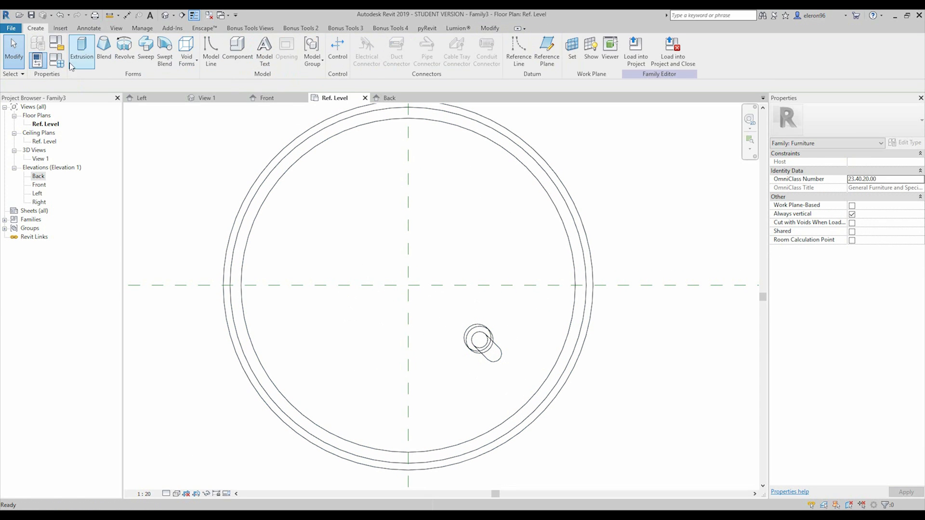
click(550, 62)
click(173, 334)
click(684, 334)
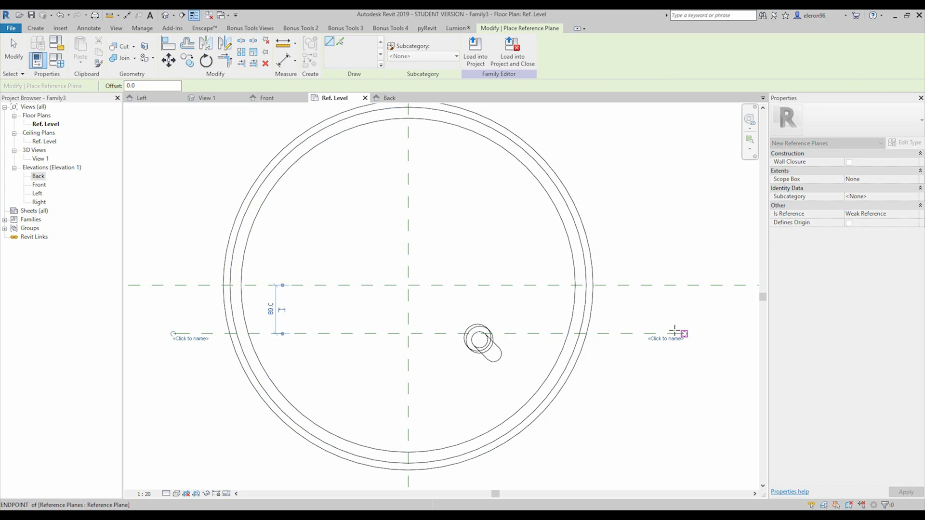
click(174, 233)
click(673, 234)
Draw two vertical reference planes, about 160 mm left and about 150 mm right of the centre plane
click(321, 200)
click(321, 410)
click(489, 200)
click(490, 400)
key(Escape)
key(Escape)
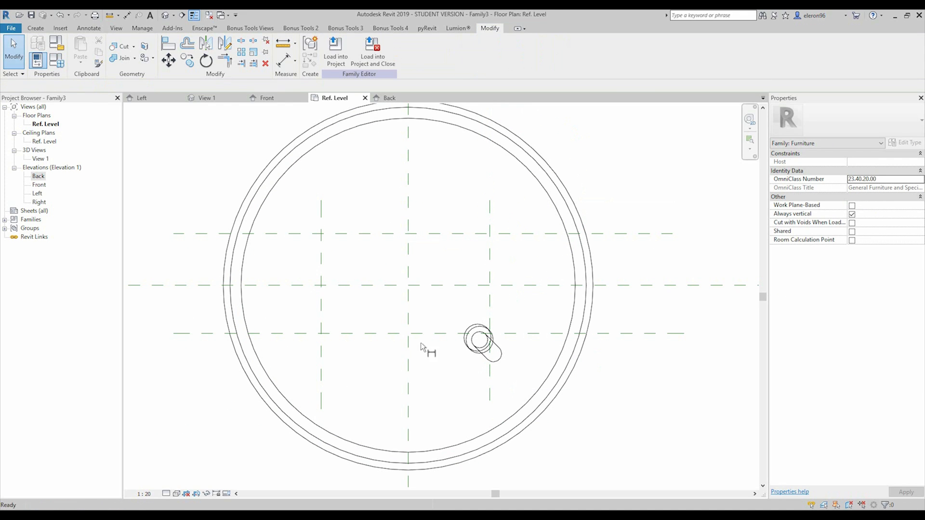
Dimension the two vertical reference planes through the centre plane and make the spacing equal with the EQ constraint
key(d)
key(i)
click(321, 205)
click(408, 208)
click(490, 210)
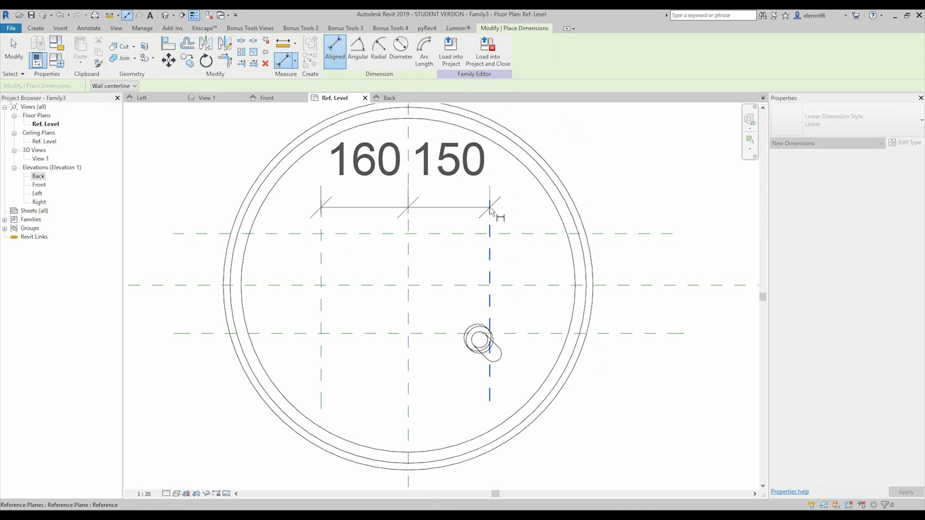
click(420, 178)
middle_drag(422, 162, 434, 285)
scroll(434, 285, down, 1)
click(419, 182)
Dimension the two horizontal reference planes through the centre plane and make their spacing equal with the EQ constraint
middle_drag(564, 284, 482, 180)
click(539, 241)
click(540, 287)
click(541, 329)
click(608, 393)
click(733, 289)
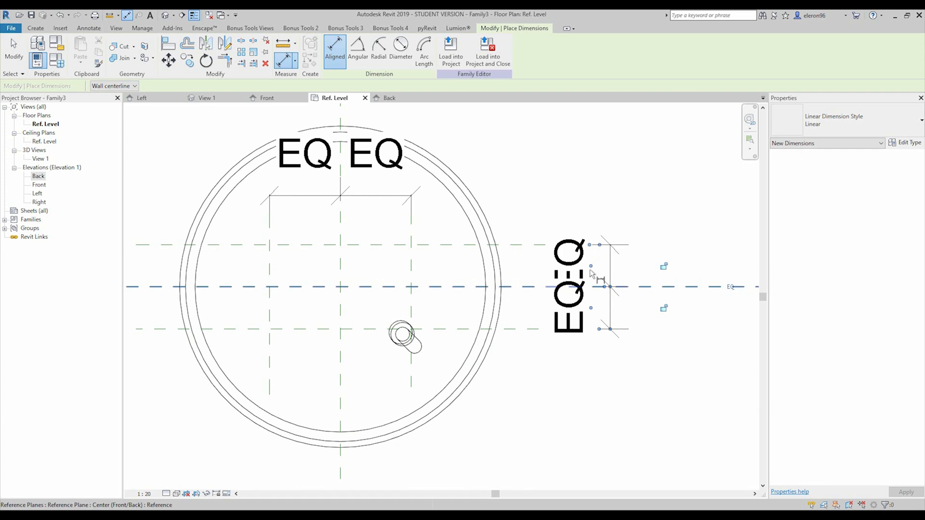
Add overall dimensions between the two horizontal and between the two vertical outer reference planes, outside the EQ dimensions
click(539, 245)
click(523, 330)
click(697, 366)
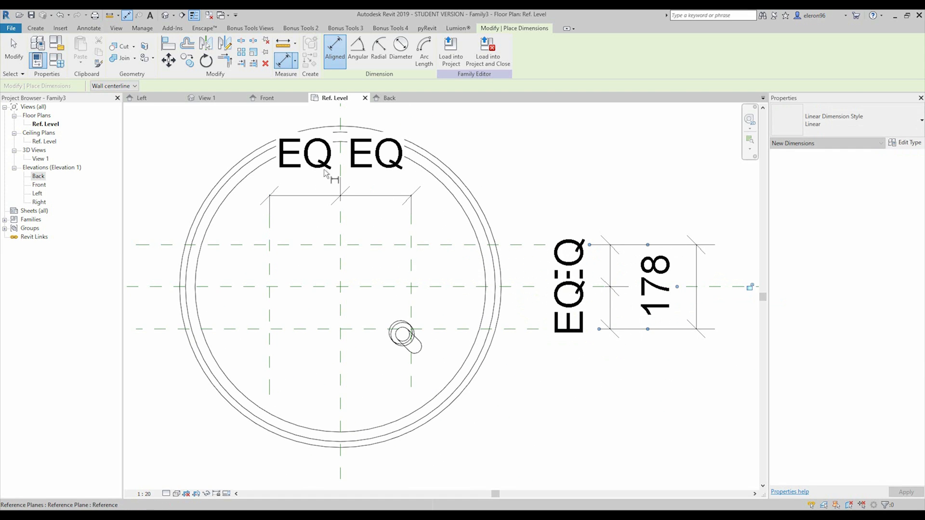
click(269, 207)
click(412, 236)
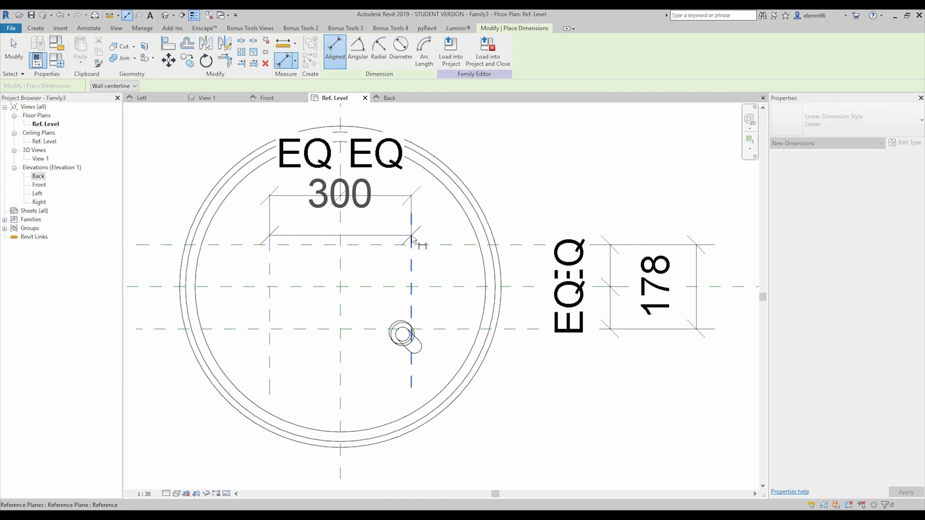
middle_drag(431, 175, 425, 263)
click(424, 187)
key(Escape)
scroll(457, 229, down, 1)
middle_drag(475, 282, 454, 244)
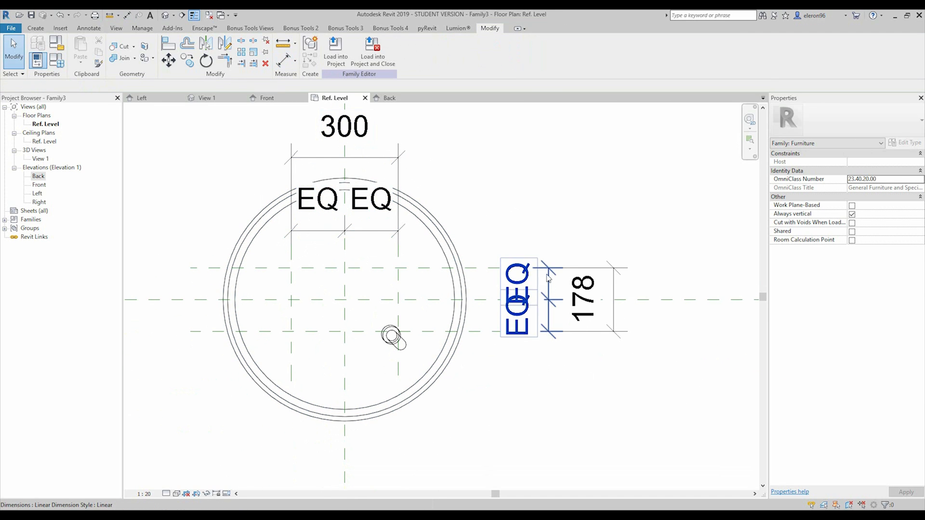
click(487, 268)
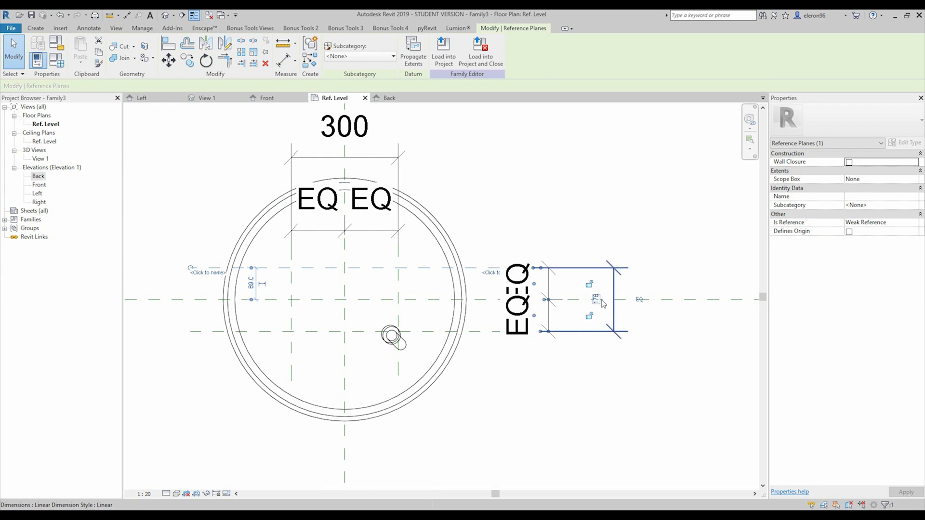
click(602, 301)
key(Escape)
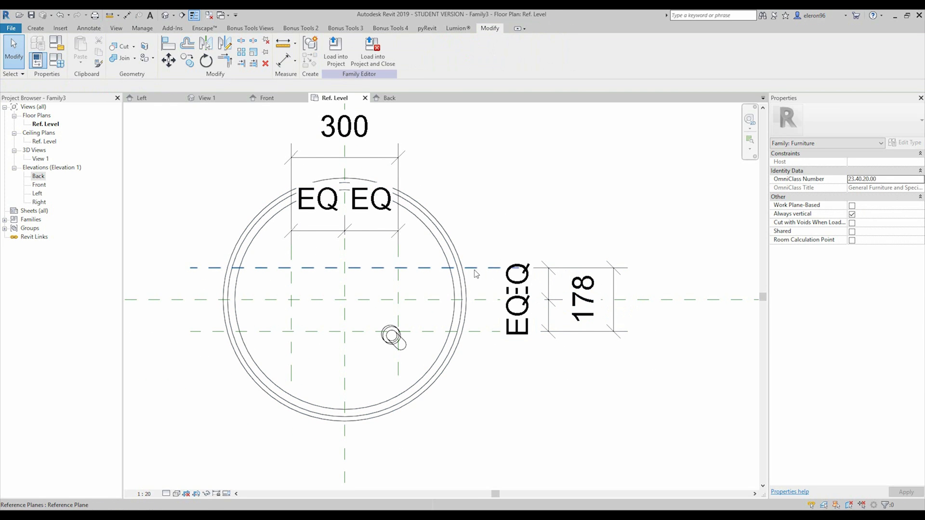
click(474, 269)
click(596, 303)
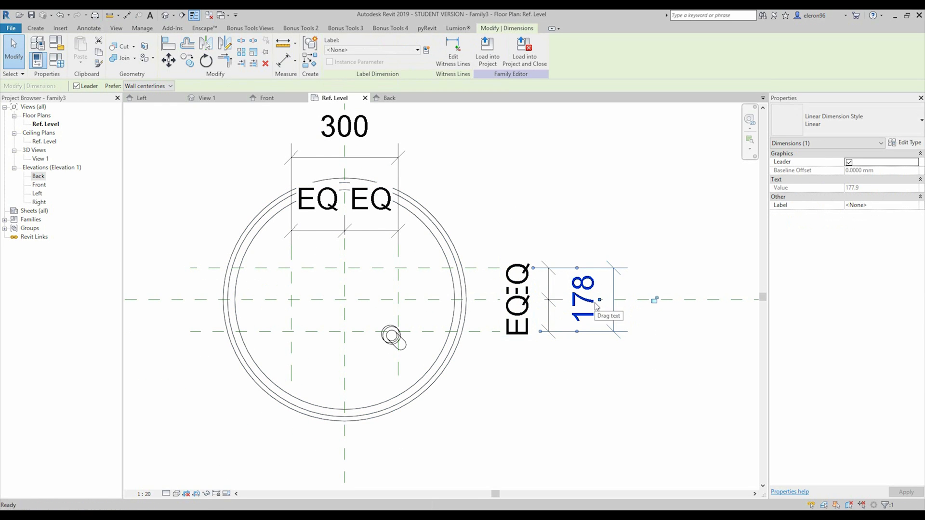
key(Escape)
click(588, 308)
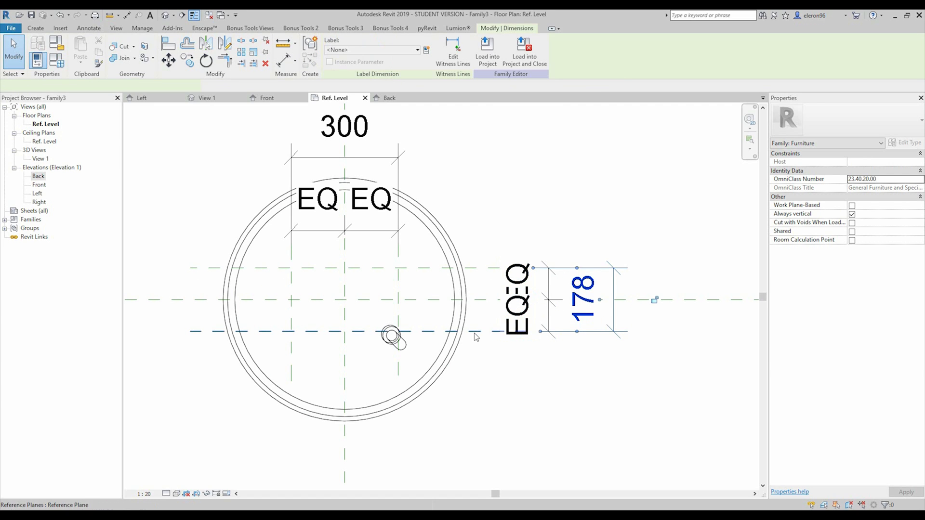
click(475, 333)
click(596, 301)
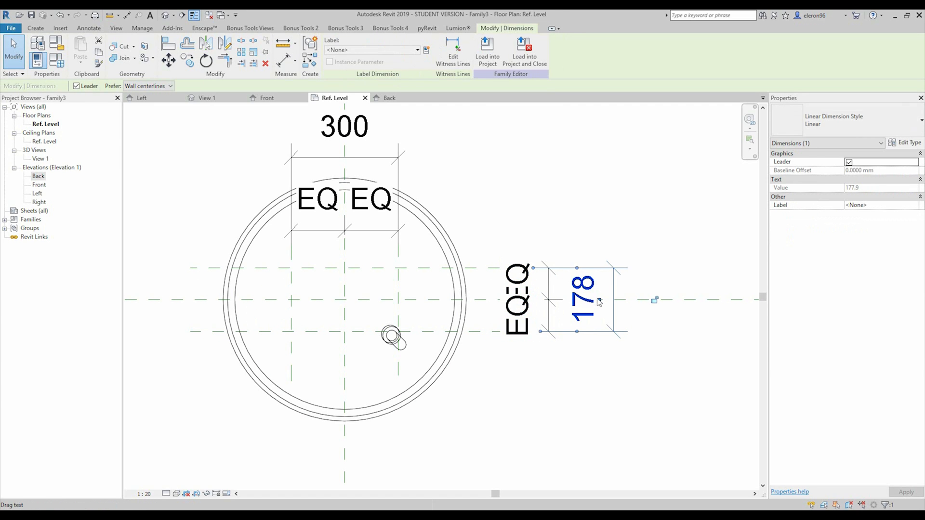
click(626, 351)
Move the lower horizontal reference plane outward until the two outer horizontal planes are 280 mm apart
click(477, 331)
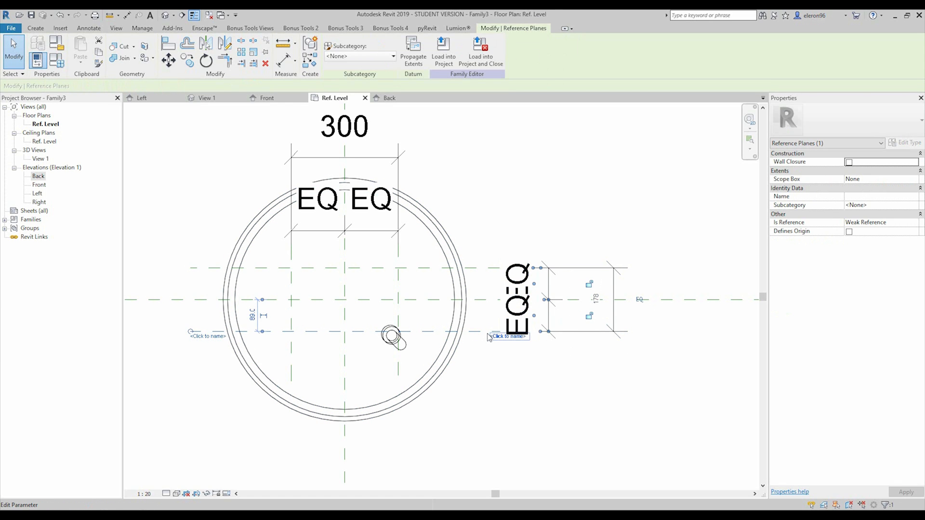
drag(471, 331, 469, 350)
click(597, 307)
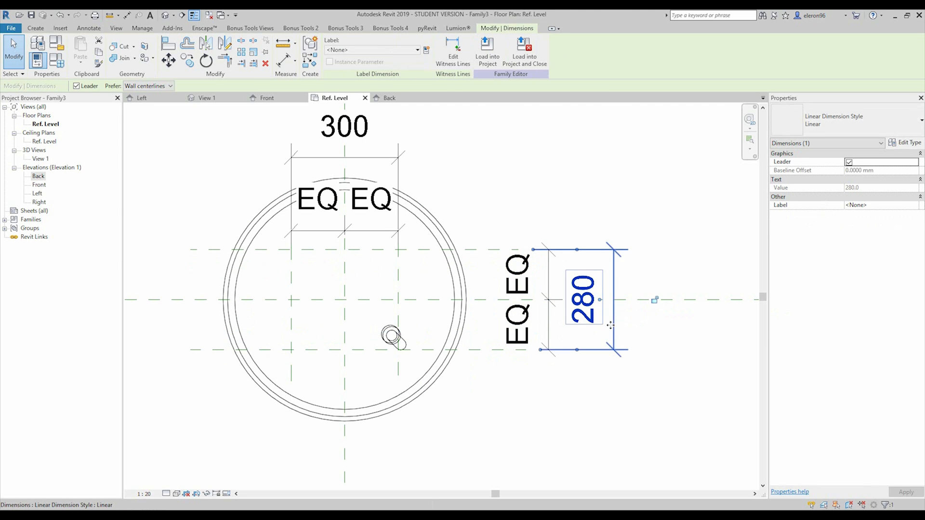
drag(479, 349, 476, 364)
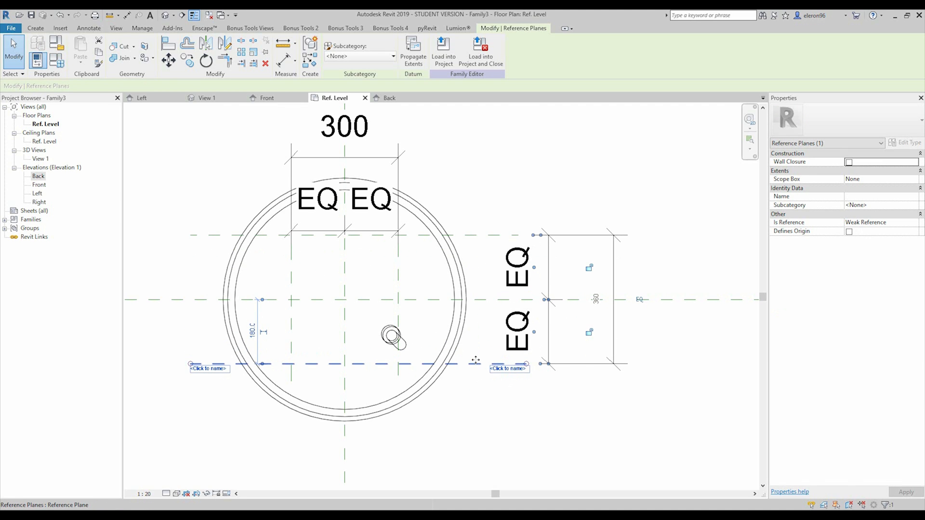
drag(477, 357, 482, 350)
scroll(529, 349, up, 3)
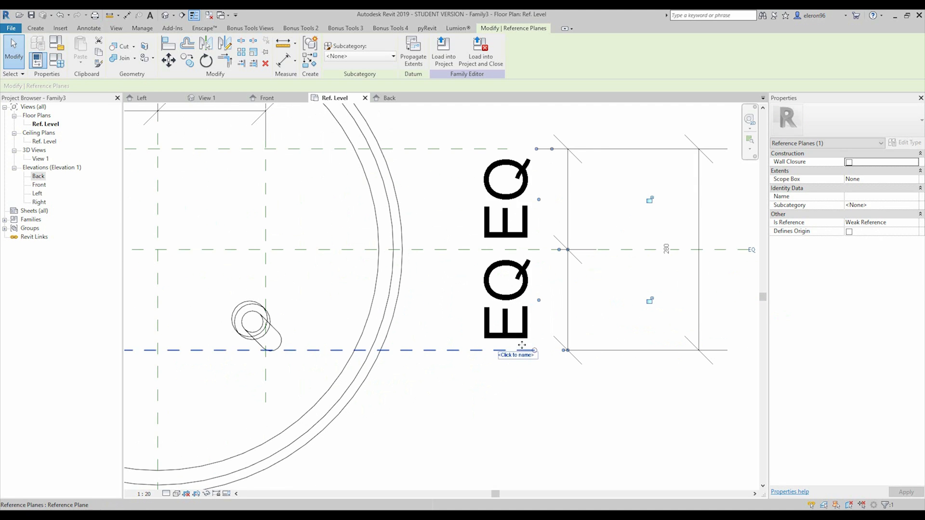
click(669, 248)
click(416, 346)
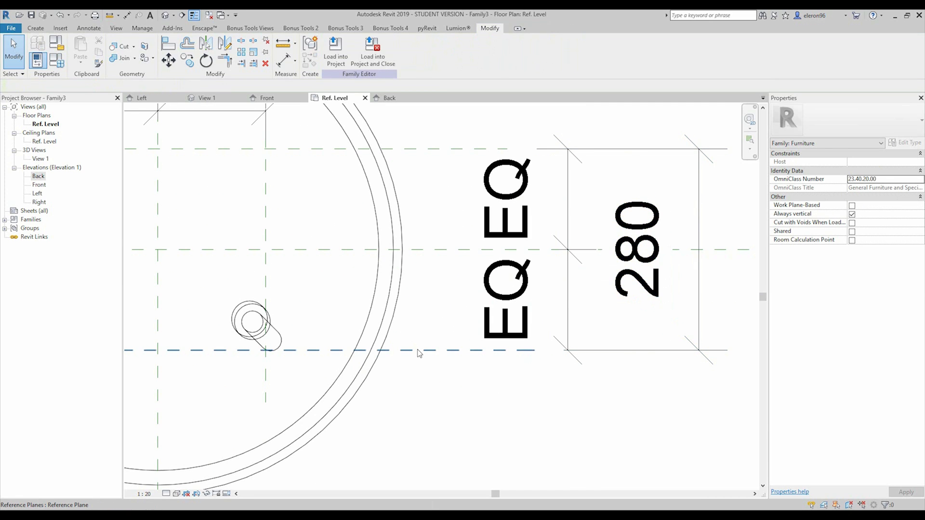
Label the overall dimension between the horizontal reference planes with a new family type parameter named W
click(418, 350)
click(673, 249)
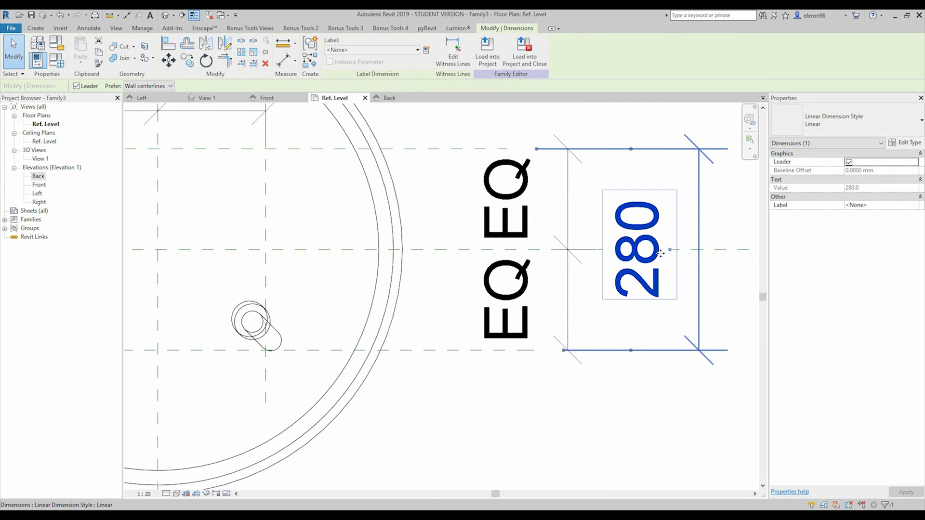
click(426, 52)
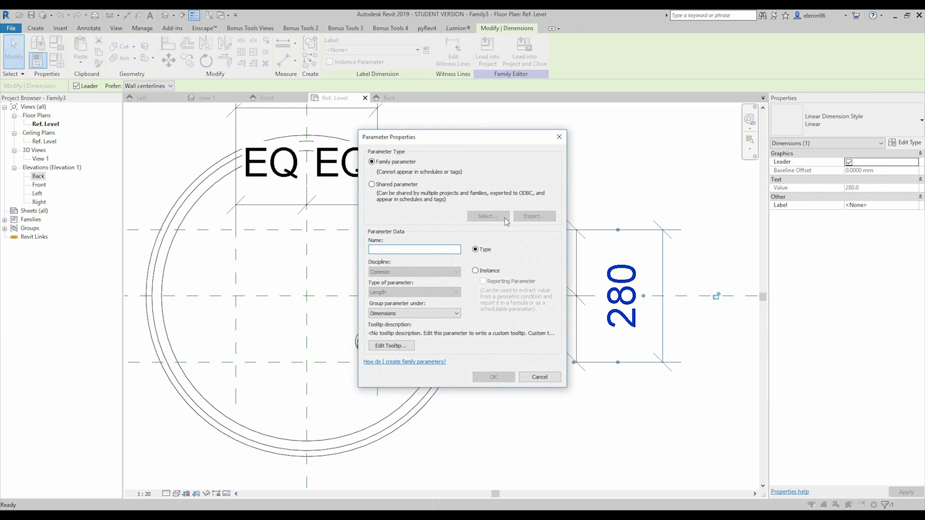
click(492, 378)
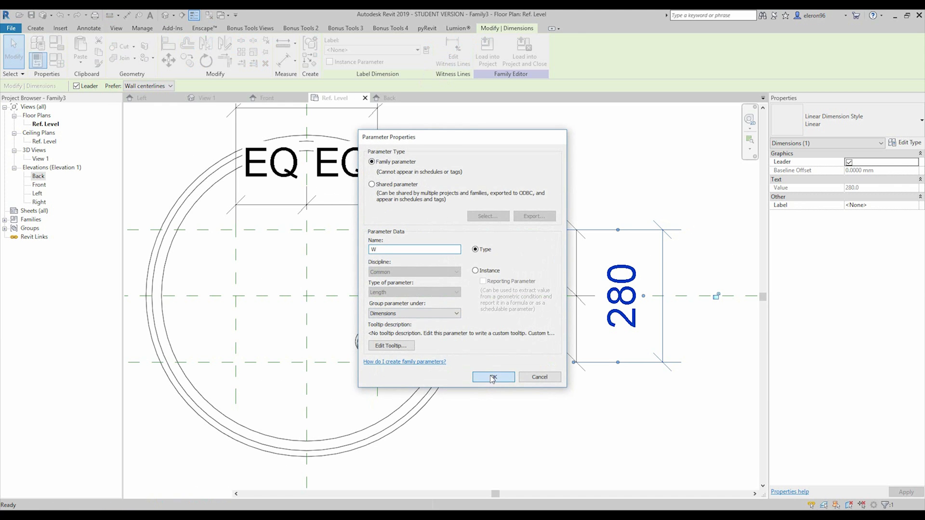
click(586, 427)
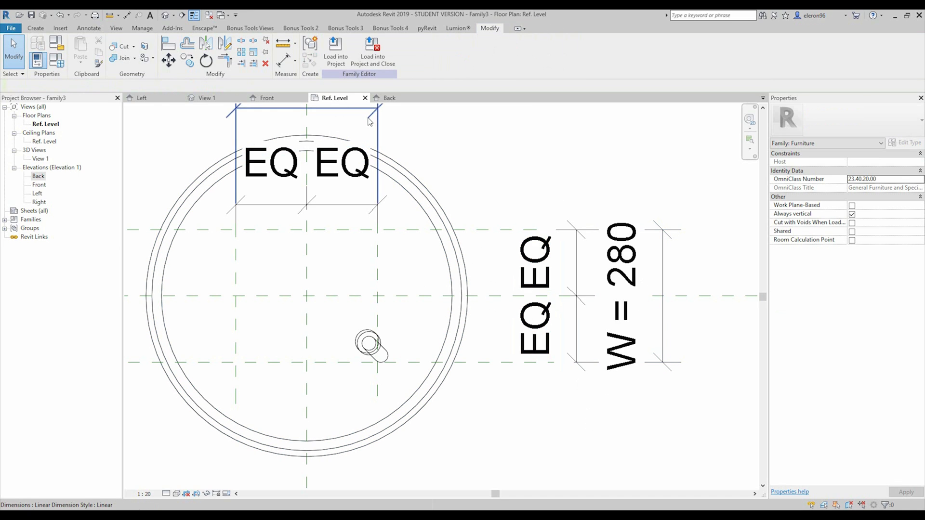
Label the overall dimension between the two vertical reference planes with the existing W parameter
click(383, 121)
click(395, 50)
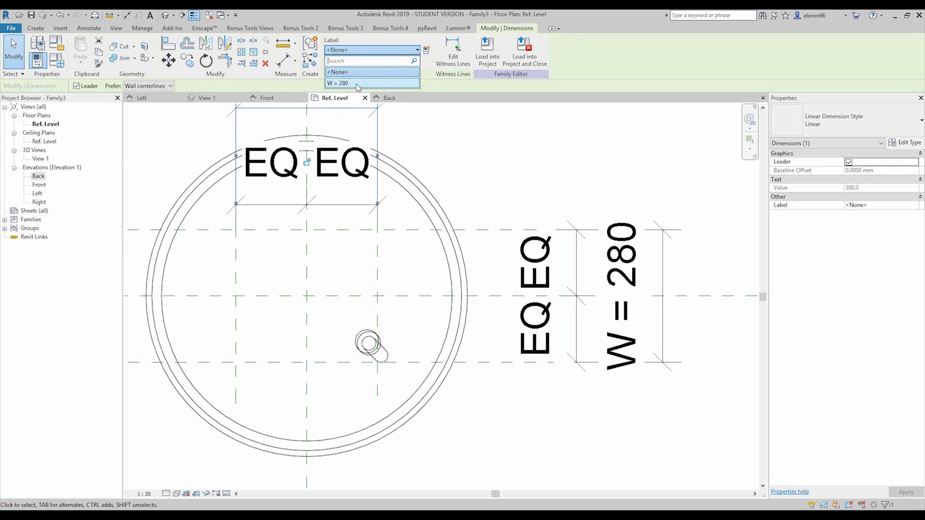
click(357, 84)
key(Escape)
Set the family parameter W to 300 in the family types
click(56, 60)
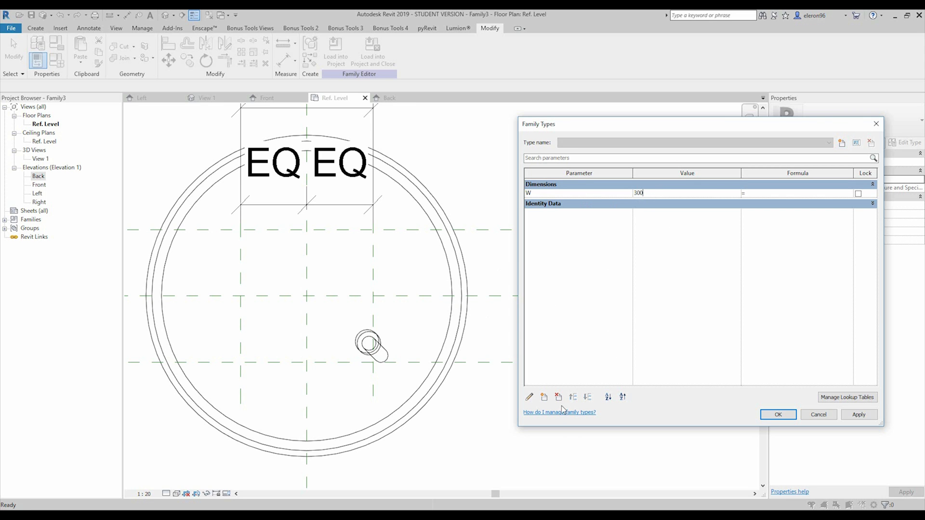
click(778, 415)
middle_drag(516, 436, 549, 424)
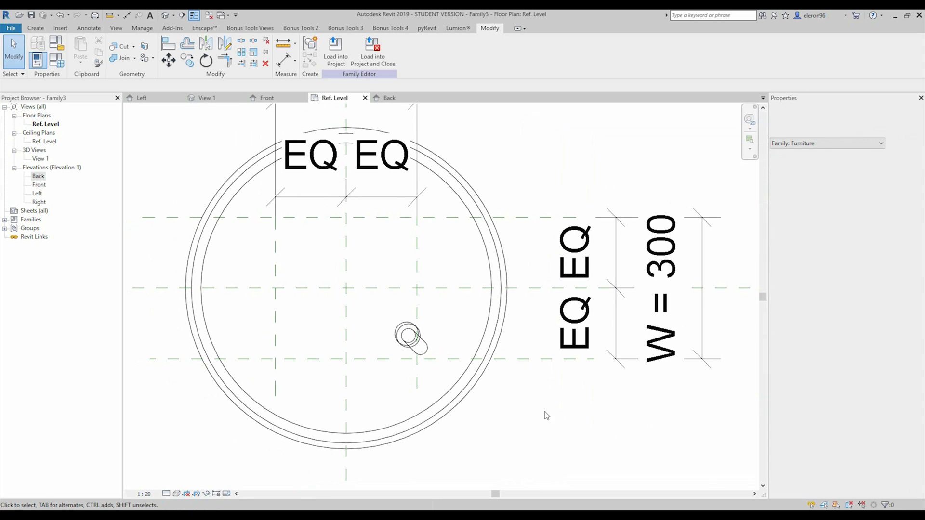
scroll(548, 235, down, 2)
Align the leg with the lower horizontal reference plane and with the vertical reference plane right of centre
scroll(493, 350, up, 5)
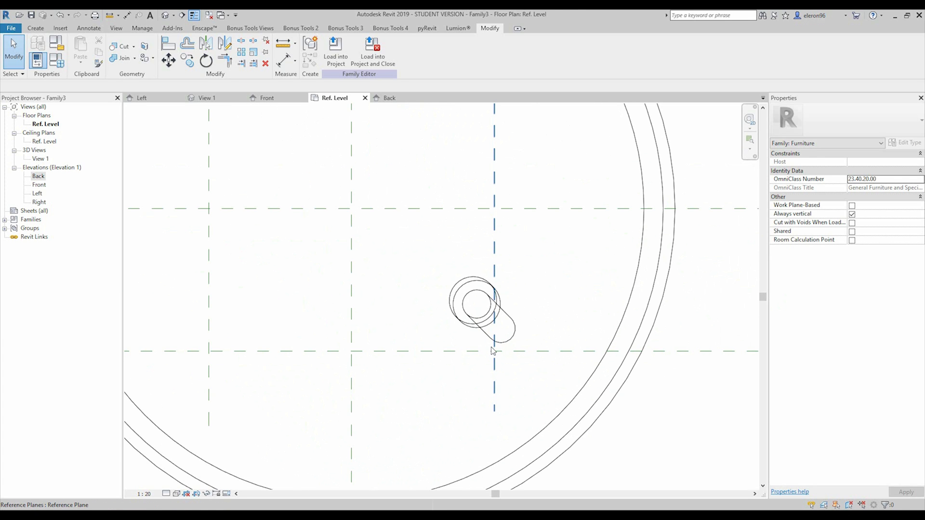
key(a)
key(l)
click(465, 351)
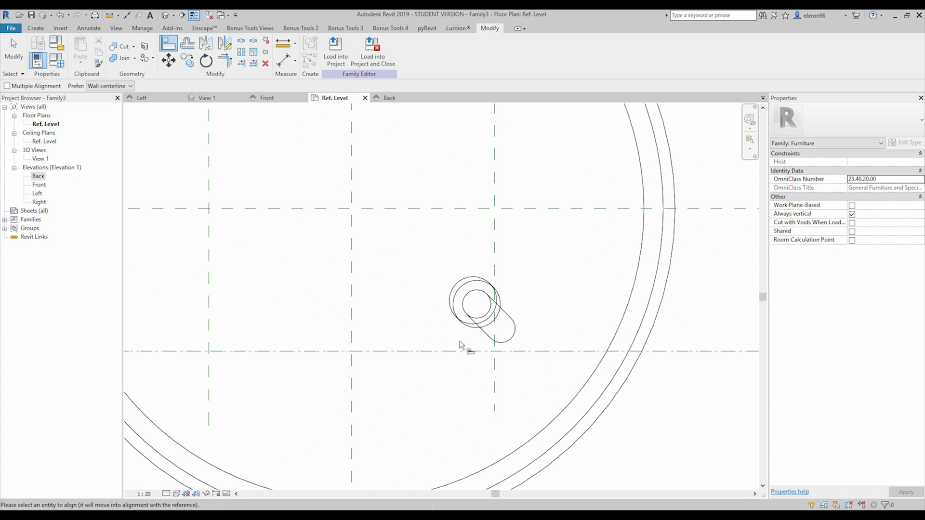
click(473, 327)
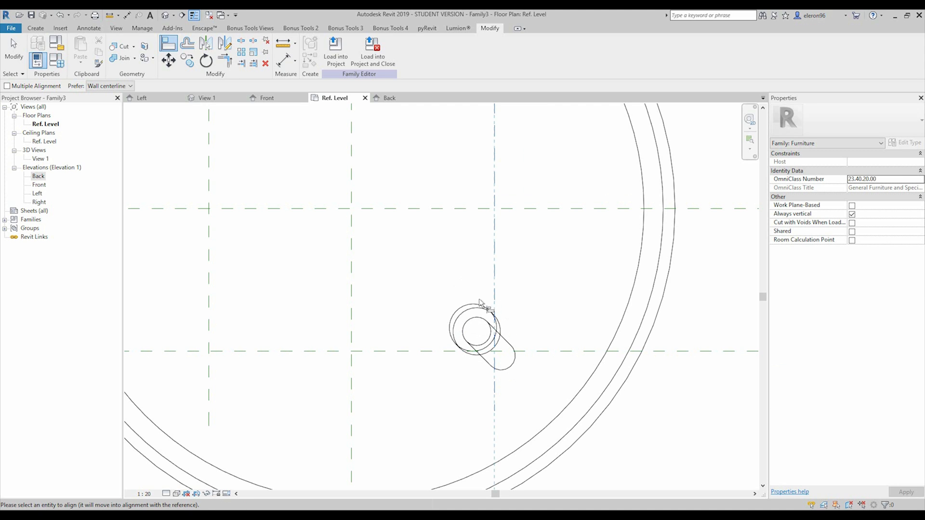
scroll(507, 270, down, 2)
key(Escape)
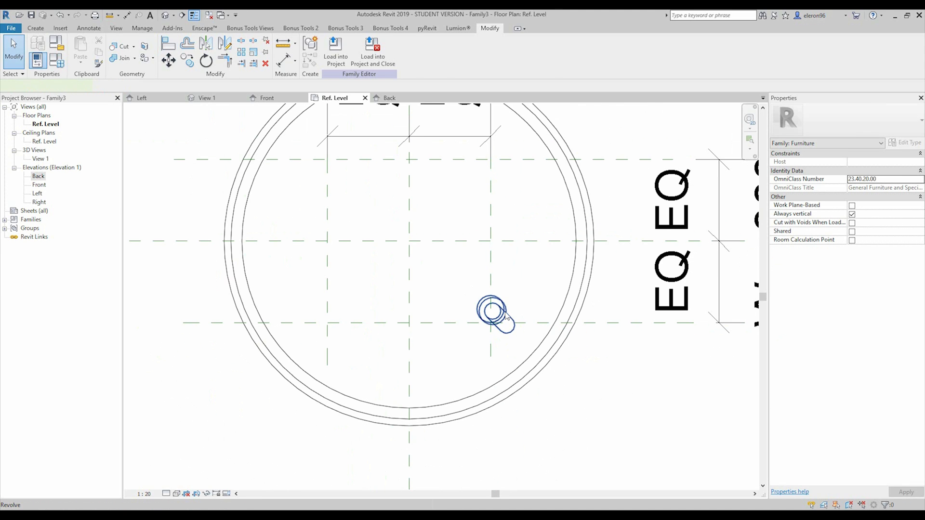
Mirror a copy of the leg about the Center (Left/Right) reference plane
click(501, 311)
click(206, 44)
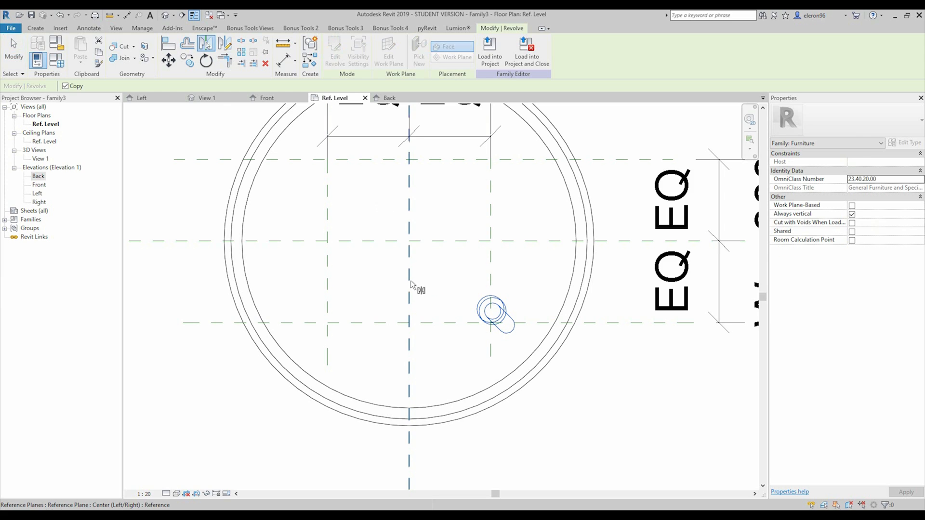
click(410, 284)
middle_drag(336, 297, 408, 304)
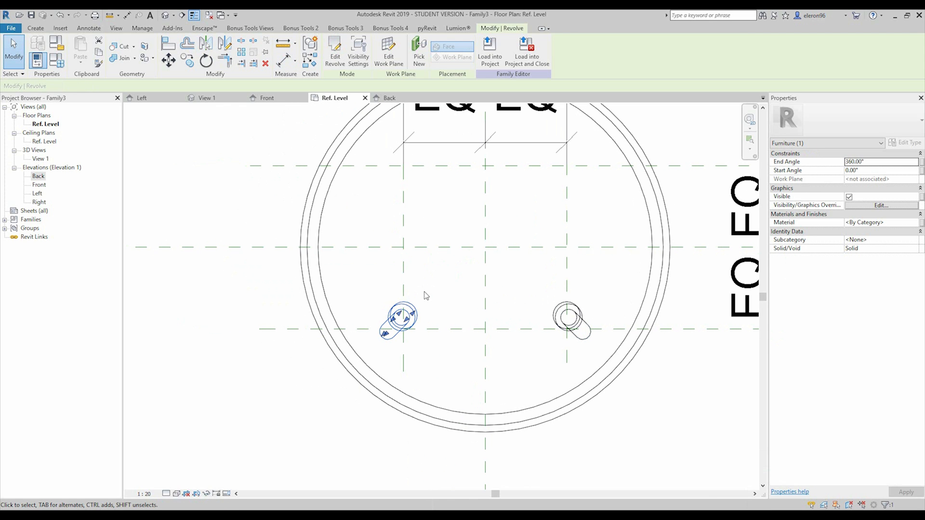
Mirror copies of both legs about the Center (Front/Back) reference plane to complete the four legs
ctrl+click(581, 326)
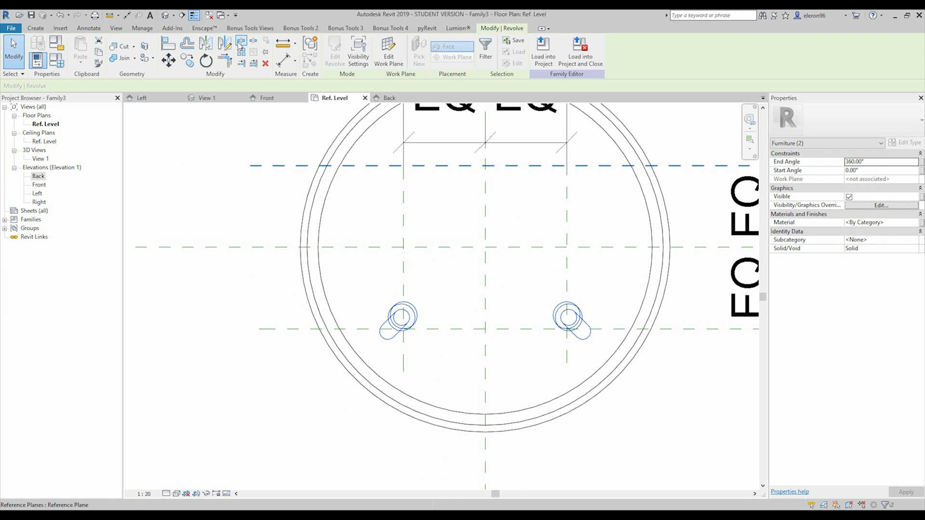
click(215, 48)
click(469, 247)
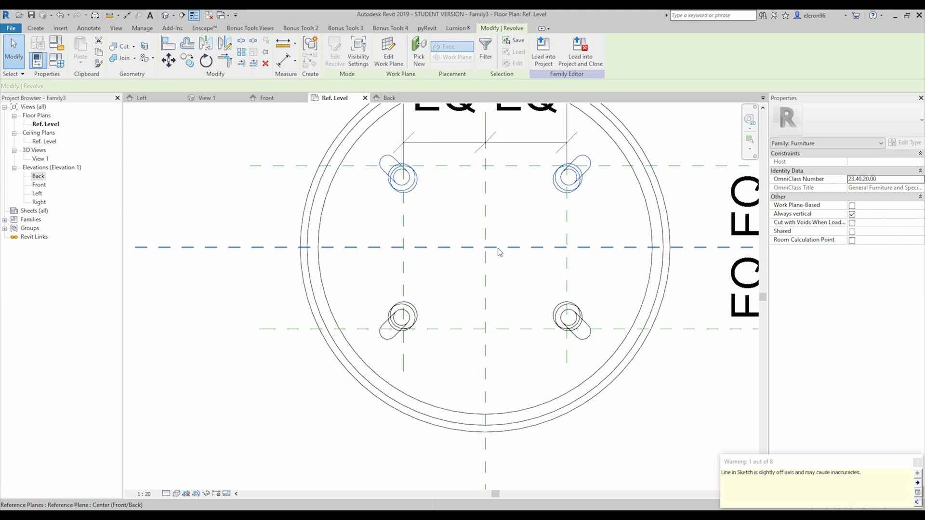
scroll(507, 236, down, 2)
middle_drag(507, 236, 471, 244)
key(Escape)
scroll(548, 243, down, 3)
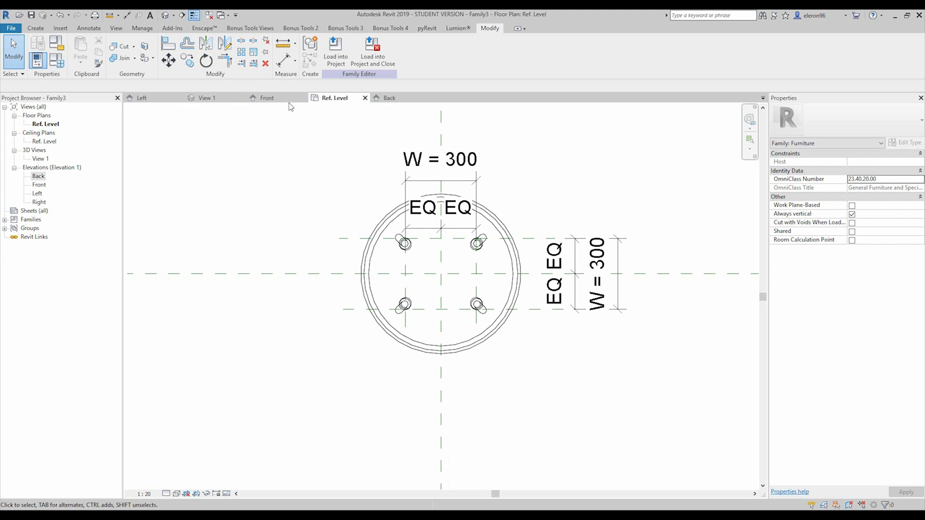
Open the default 3D view of the family and inspect the table from a lower side angle
click(175, 15)
click(191, 27)
shift+middle_drag(472, 236, 313, 149)
Create a new Revit project file
click(7, 29)
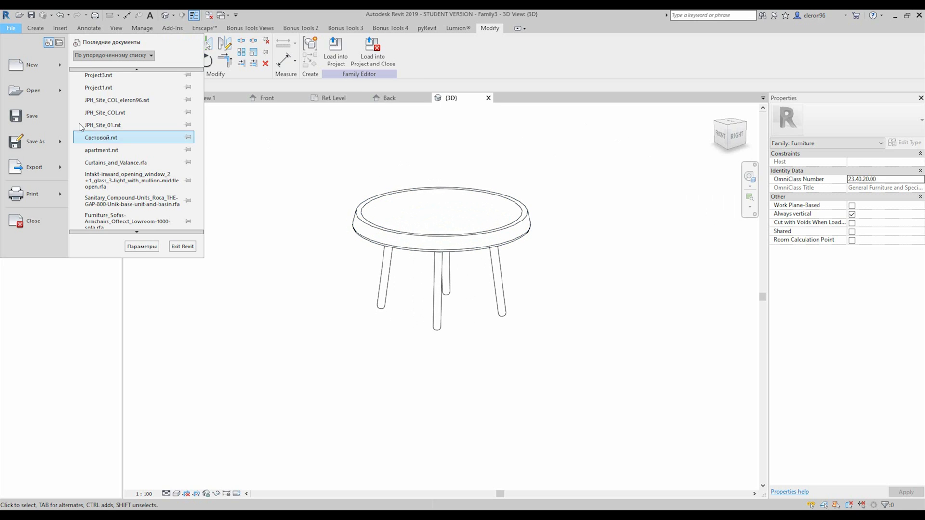
mouse_move(61, 65)
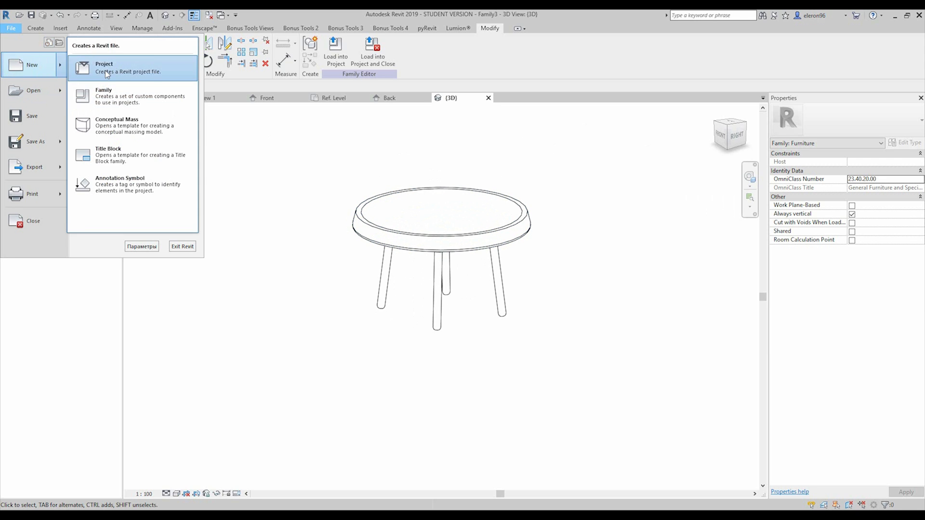
click(92, 69)
click(448, 246)
click(410, 264)
click(433, 298)
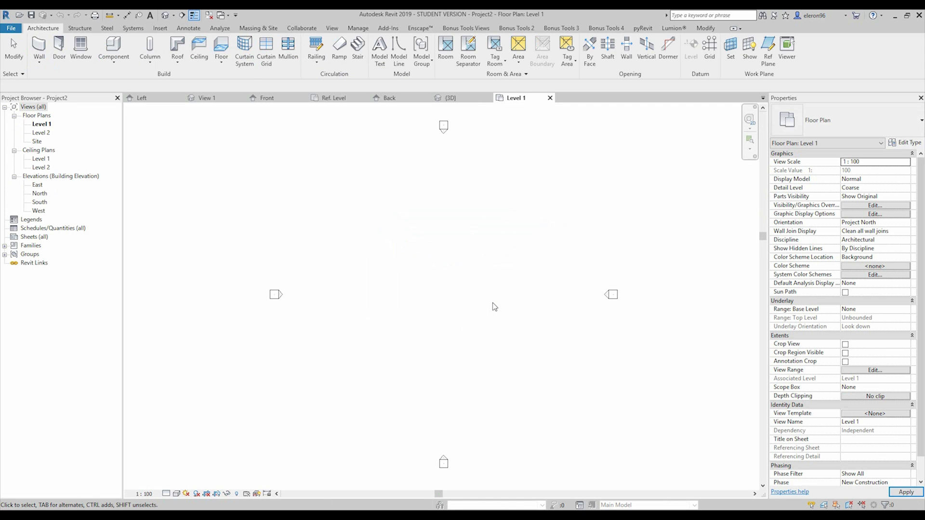
Load the table family into the new project and place one instance on the Level 1 floor plan
click(393, 98)
click(453, 98)
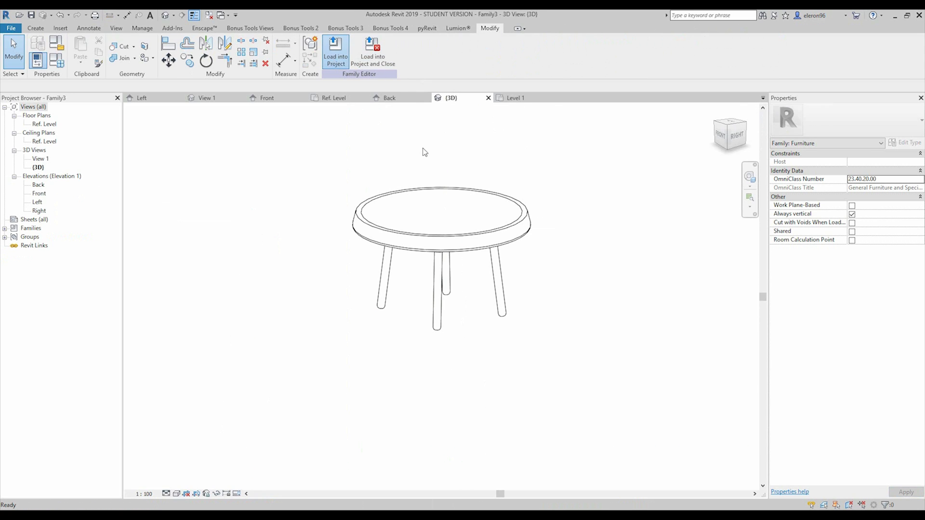
click(336, 50)
scroll(449, 291, up, 9)
key(Escape)
key(Escape)
scroll(442, 273, up, 2)
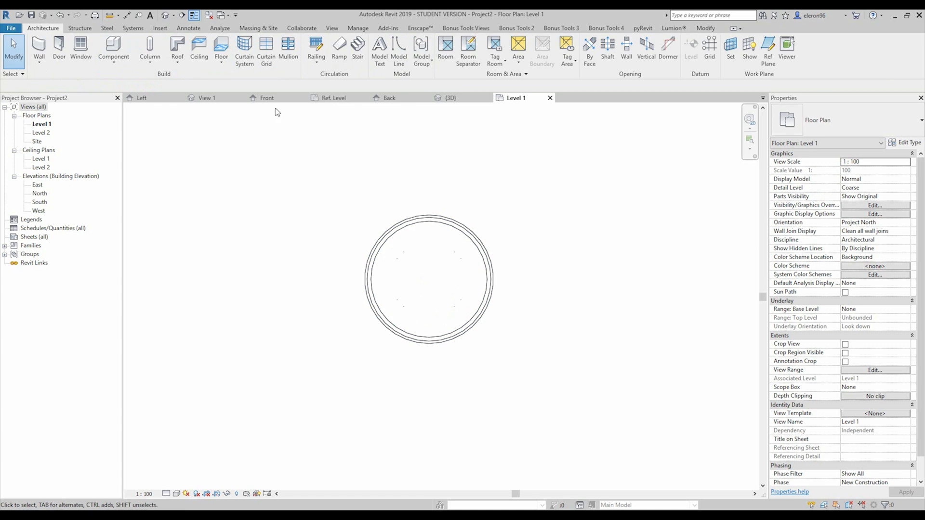
Create a rectangular Generic Floor - 400mm of about 1780 by 1380 mm around the table on Level 1
click(227, 57)
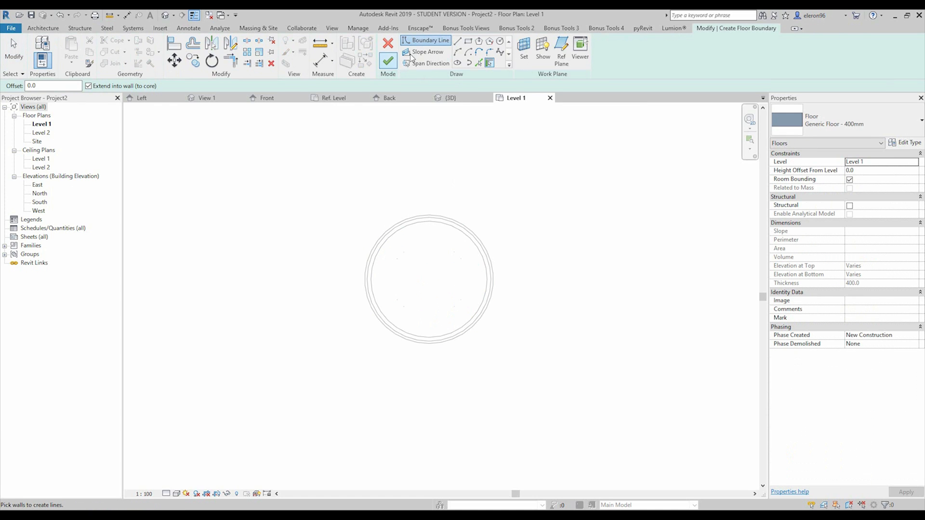
click(468, 41)
click(273, 154)
click(609, 414)
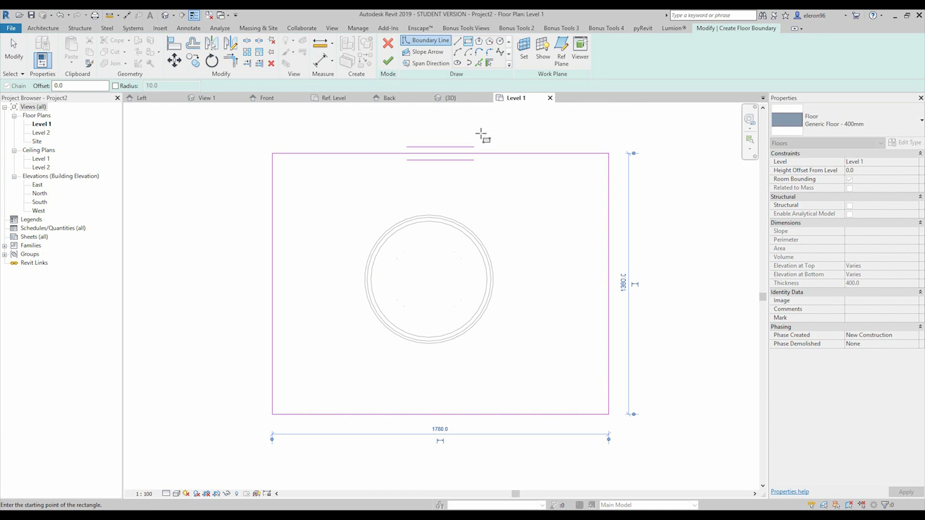
click(388, 62)
key(Escape)
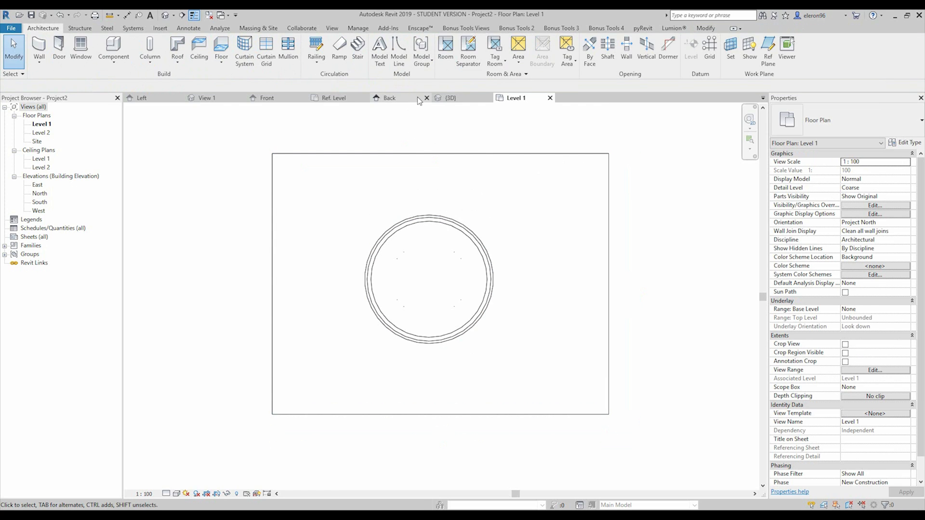
Show the project's default 3D view close to the table from the front and set its visual style to Shaded
click(166, 15)
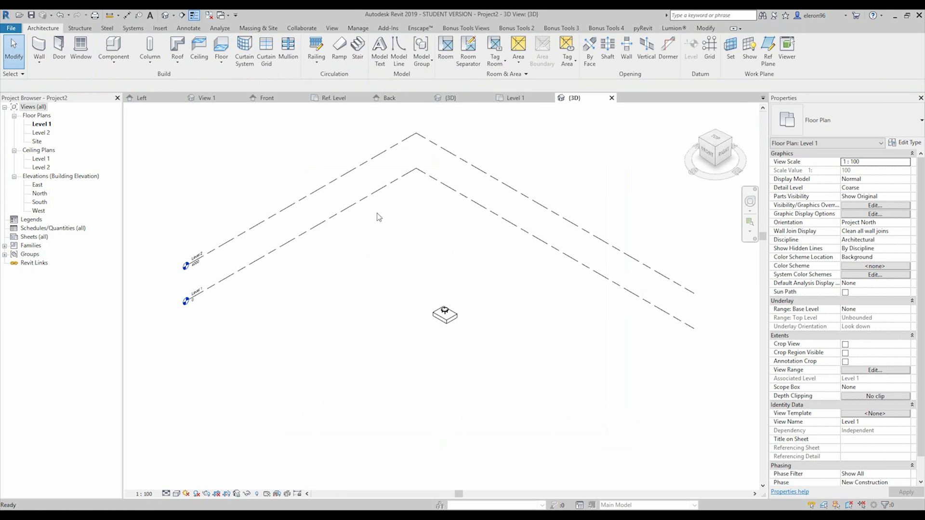
scroll(447, 317, up, 5)
scroll(448, 317, up, 3)
shift+middle_drag(444, 316, 331, 300)
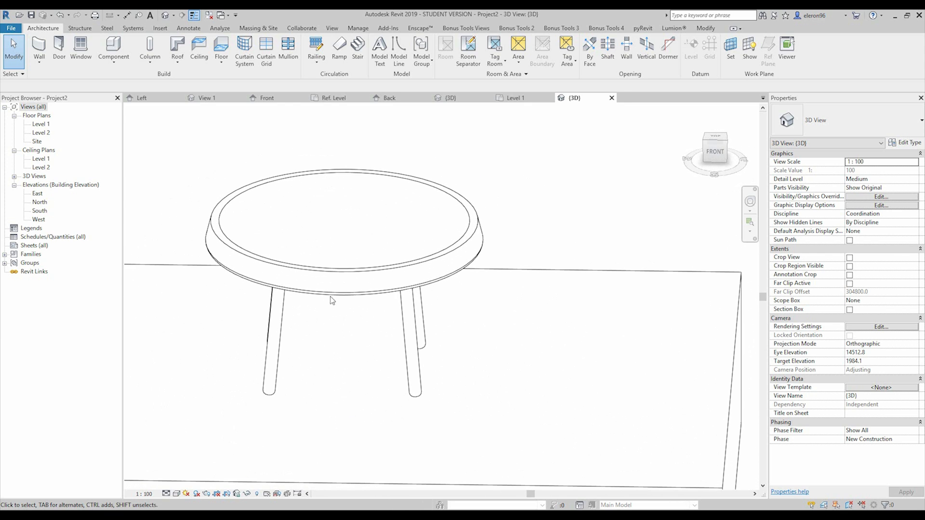
click(177, 495)
click(193, 456)
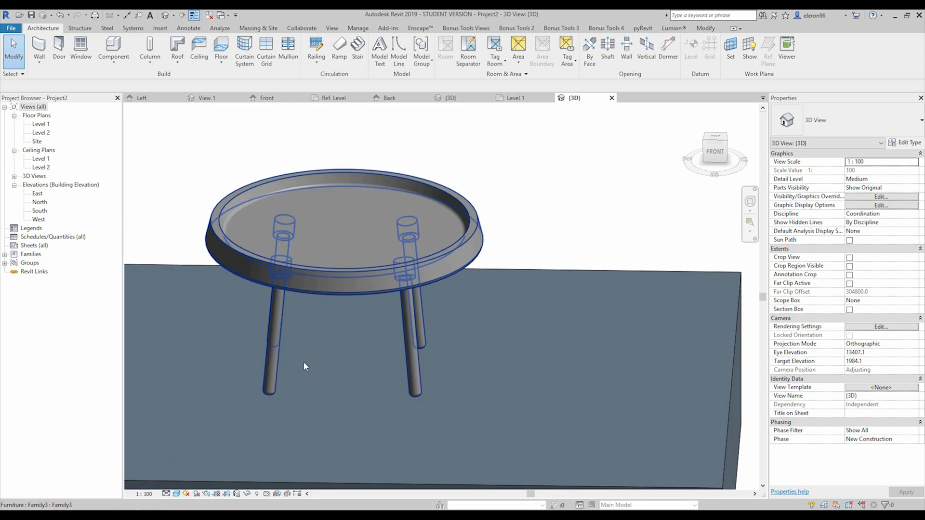
In the table family's Ref. Level plan, start a void extrusion and sketch a rectangle about 83 mm wide across the tabletop's front rim
shift+middle_drag(531, 218, 485, 244)
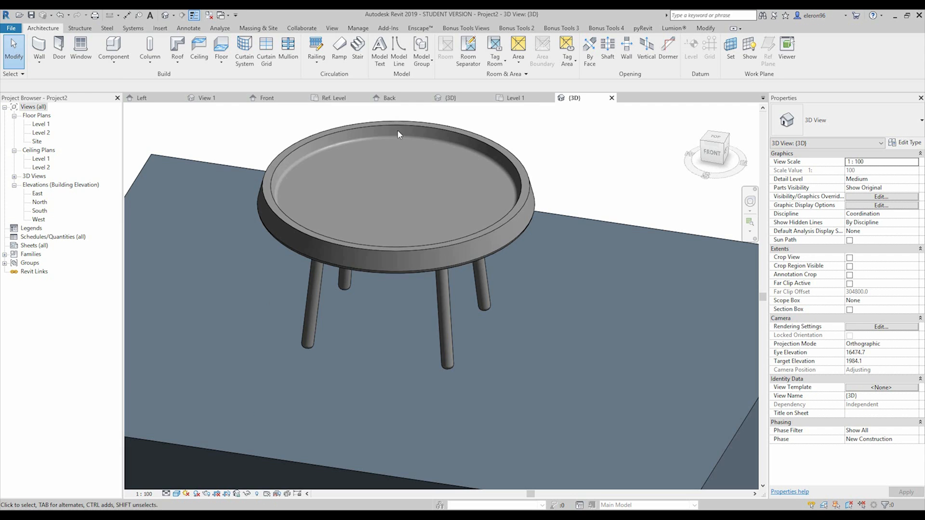
click(453, 98)
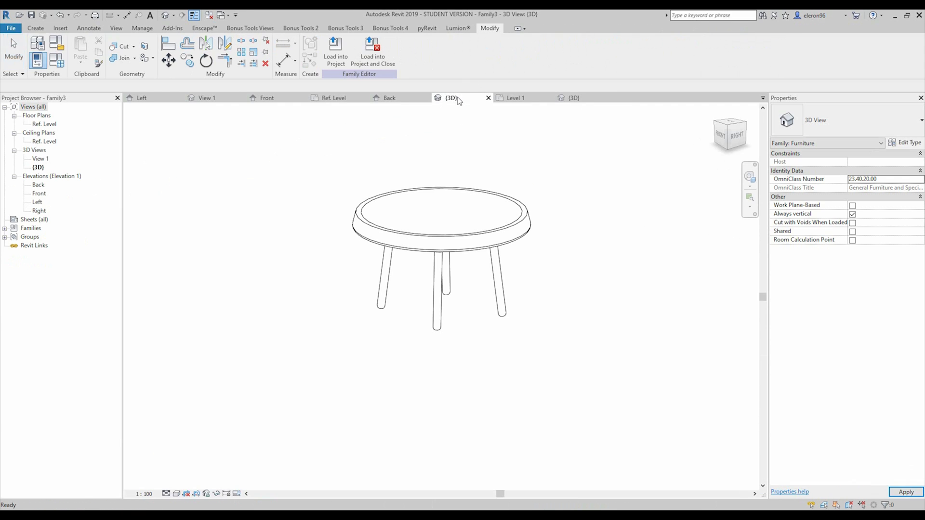
click(389, 98)
click(333, 99)
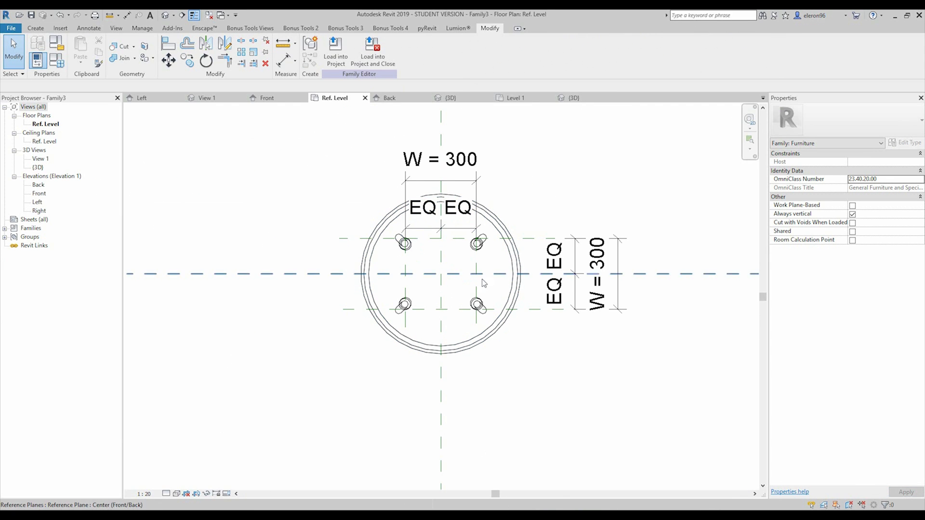
click(36, 30)
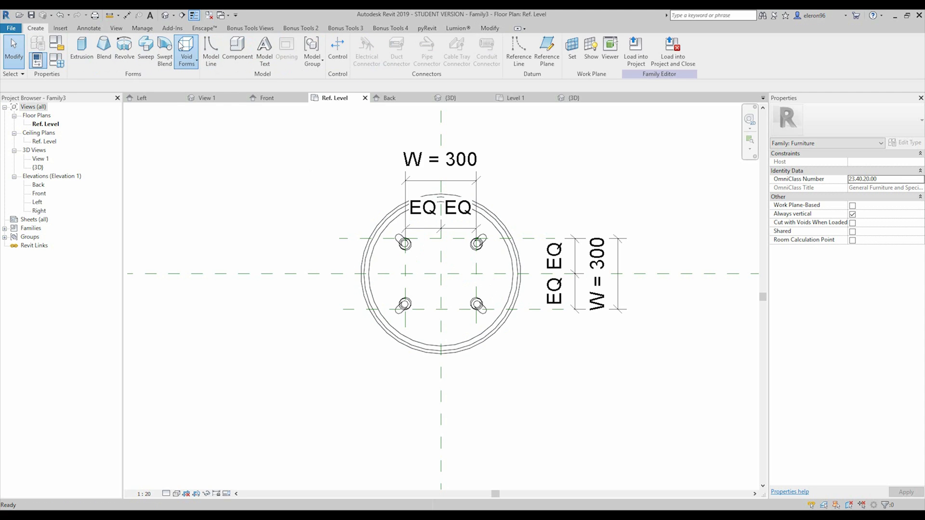
click(186, 50)
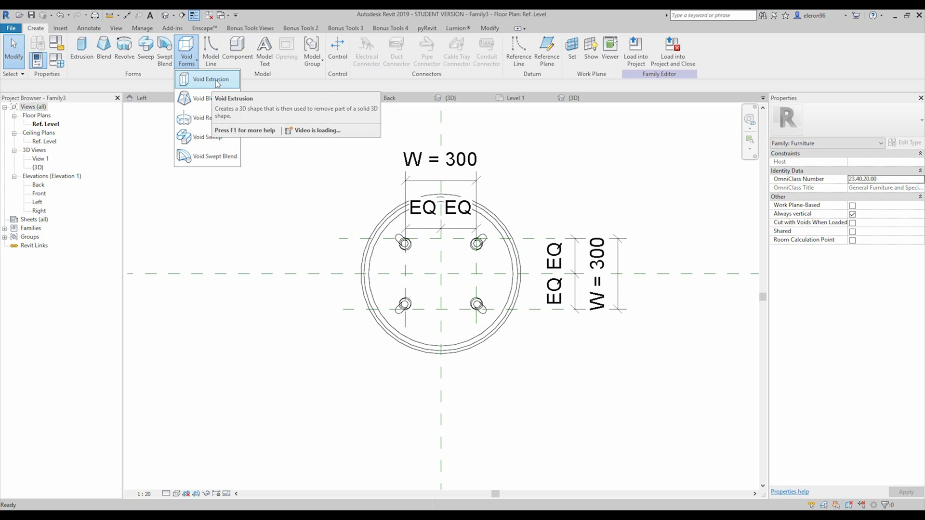
click(216, 83)
middle_drag(409, 265, 332, 227)
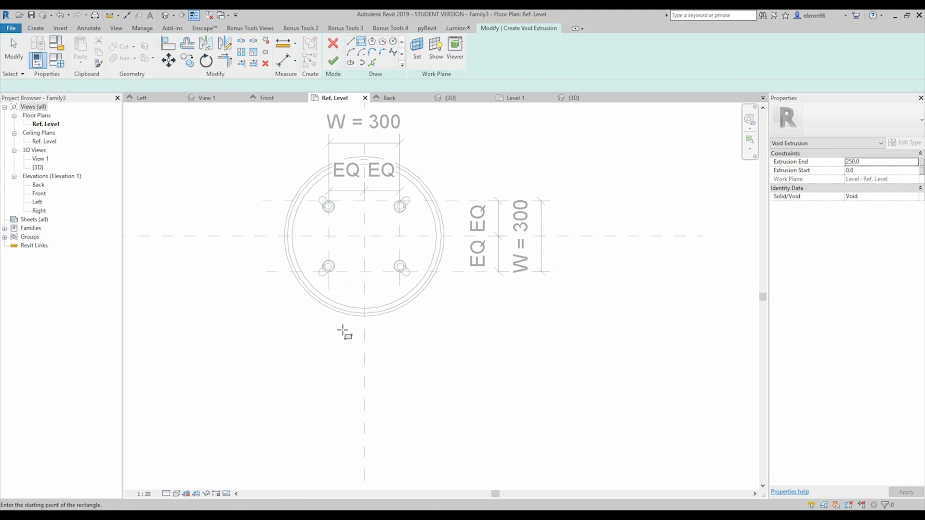
scroll(344, 332, up, 5)
click(322, 324)
click(404, 405)
key(Escape)
key(Escape)
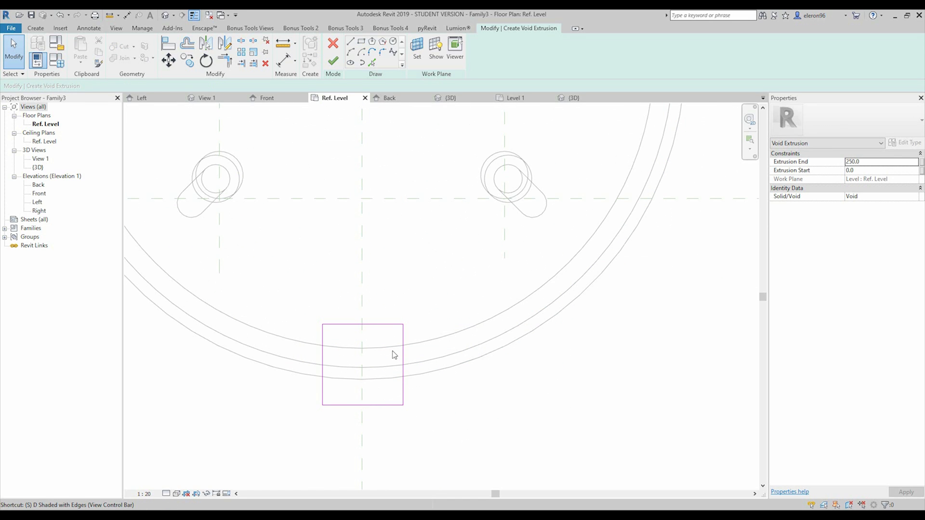
Dimension the rectangle's two vertical sides to the center reference plane and make the segments equal
key(d)
key(i)
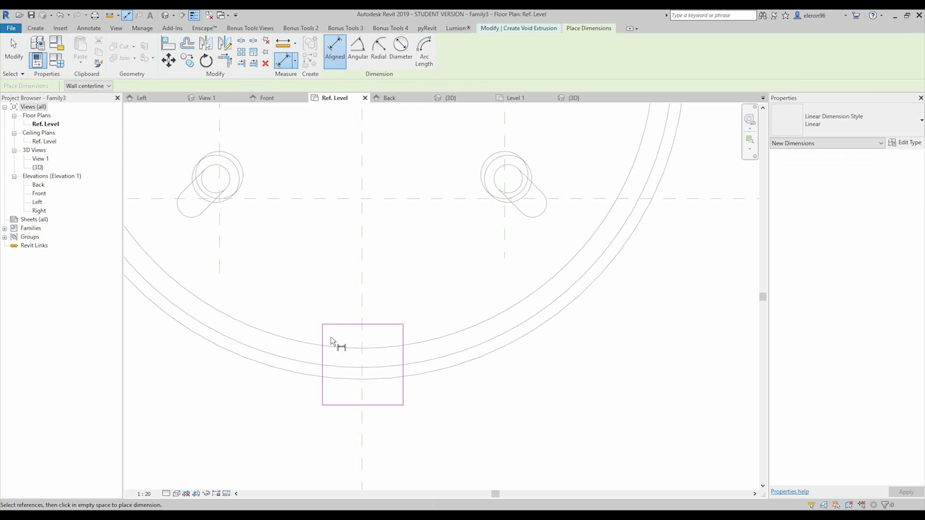
click(323, 341)
click(403, 335)
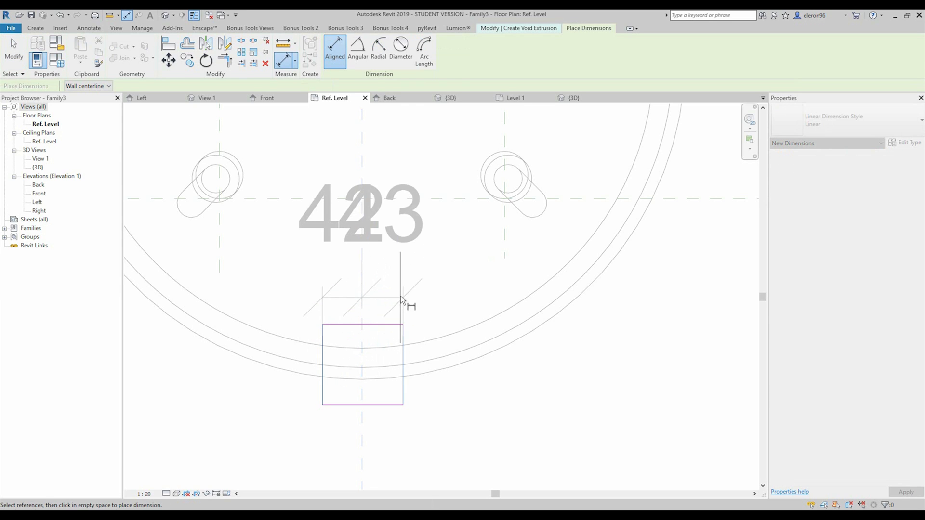
click(401, 295)
middle_drag(381, 152, 416, 231)
scroll(414, 231, down, 2)
click(400, 161)
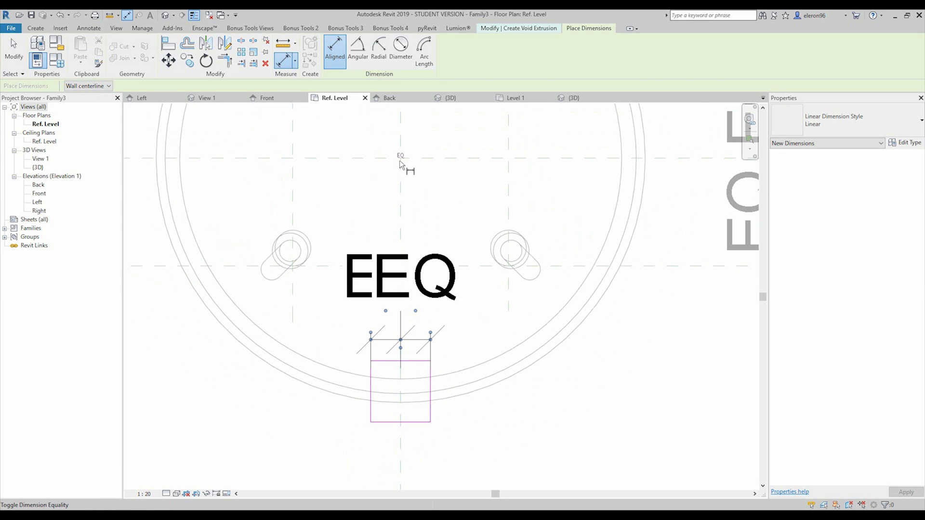
Dimension the rectangle's overall width and finish the void extrusion sketch
click(370, 373)
click(431, 374)
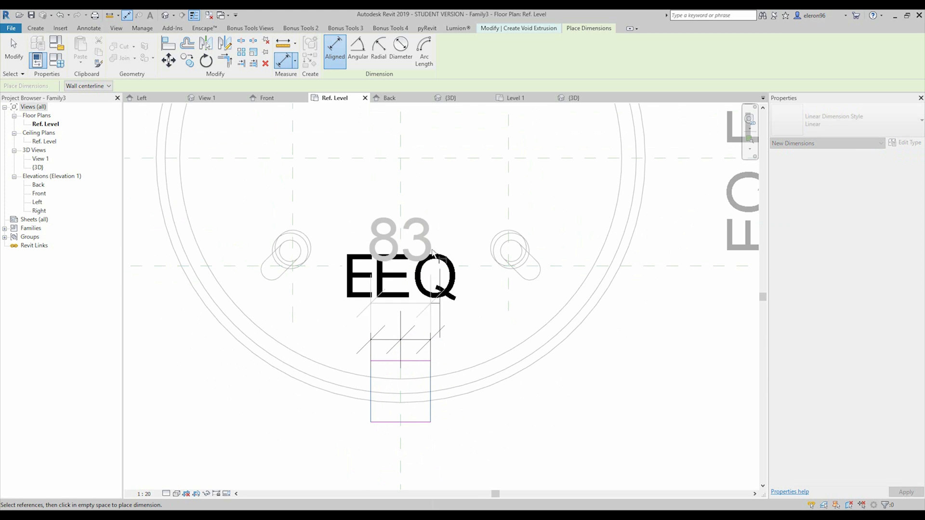
click(442, 230)
middle_drag(438, 336, 425, 299)
scroll(407, 335, up, 3)
key(Escape)
click(333, 61)
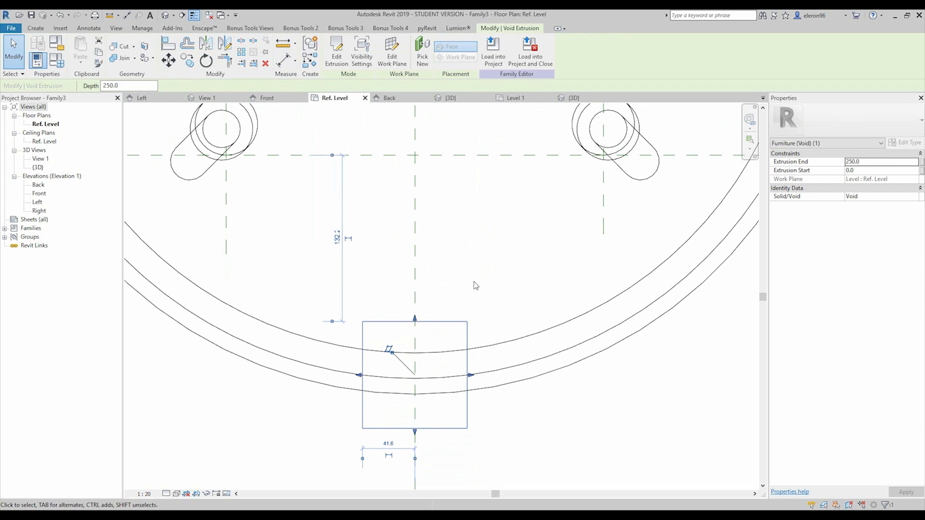
In the Left elevation, raise the void extrusion just above the tabletop's rim and reduce its depth to about 41 mm
click(153, 100)
scroll(366, 231, down, 2)
middle_drag(538, 245, 467, 322)
drag(468, 319, 469, 209)
drag(470, 459, 439, 237)
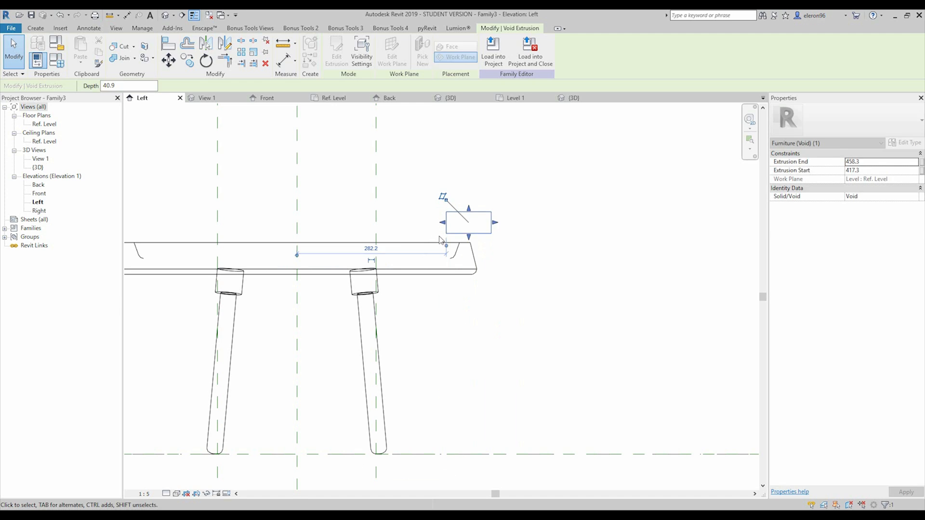
click(504, 261)
key(l)
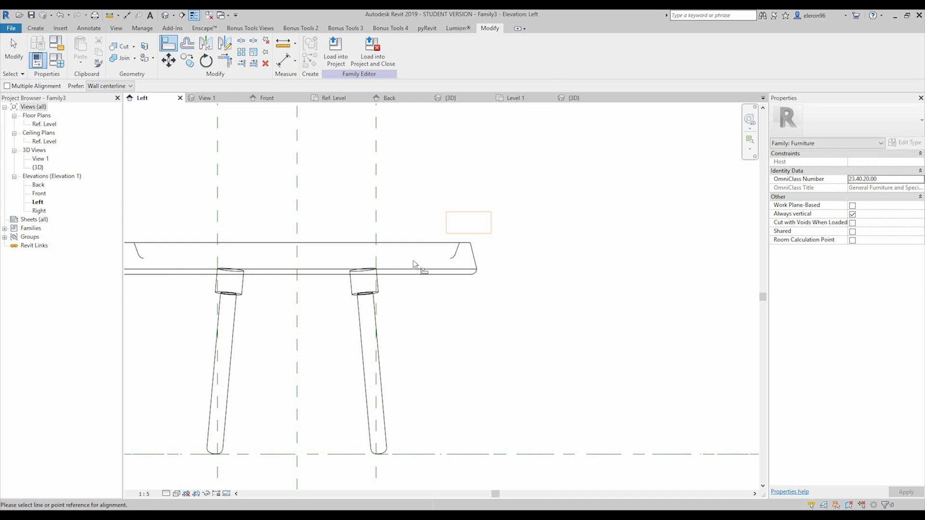
scroll(143, 262, up, 8)
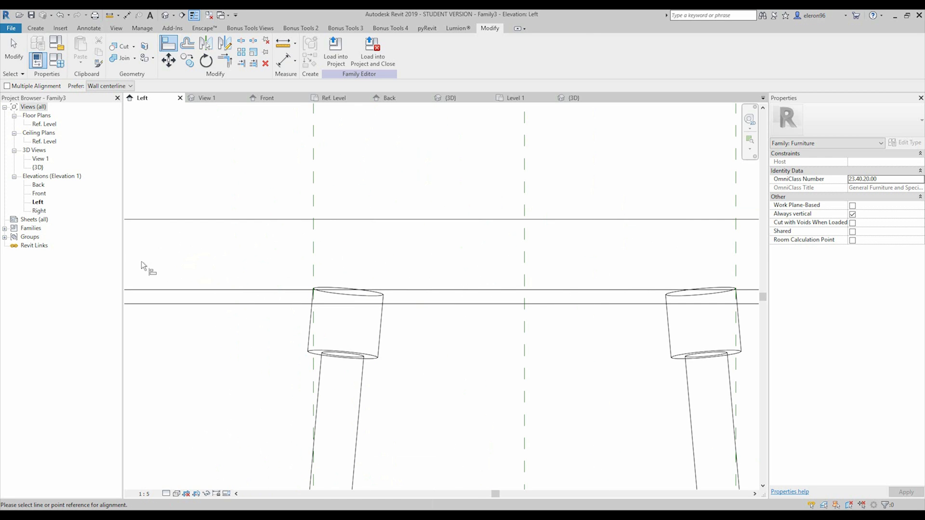
scroll(310, 266, down, 5)
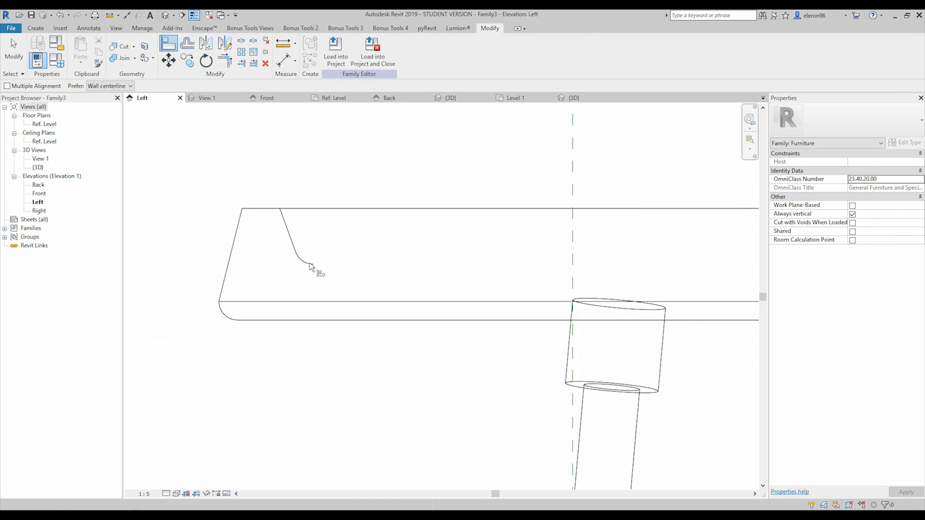
click(178, 494)
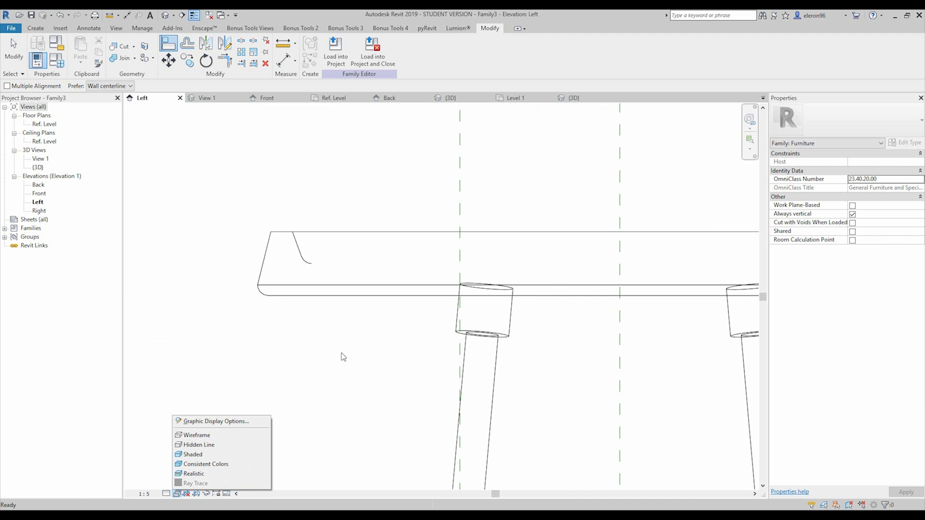
click(464, 290)
scroll(455, 299, down, 2)
middle_drag(523, 317, 135, 301)
scroll(313, 287, up, 2)
key(Escape)
Lower the void extrusion into the tabletop's rim with Extrusion End at 400 and Extrusion Start at 370
click(378, 211)
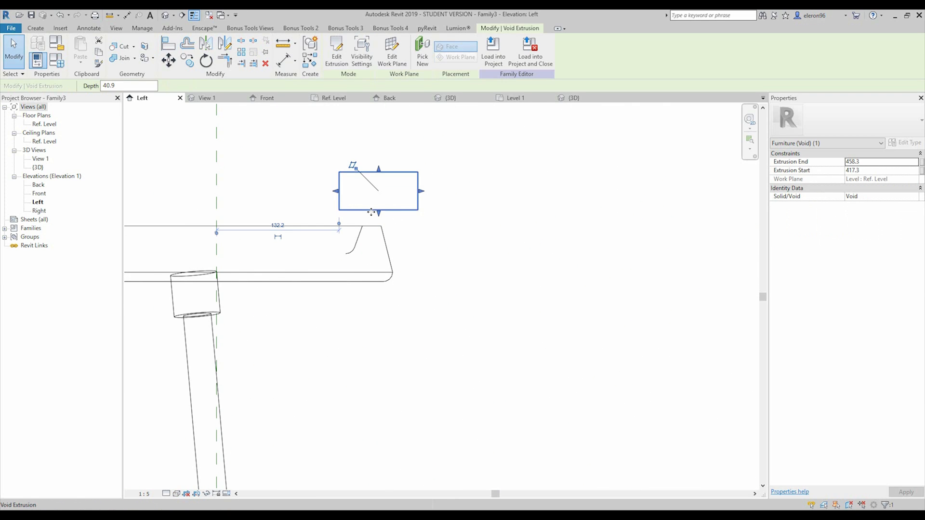
drag(379, 213, 379, 254)
drag(378, 169, 365, 227)
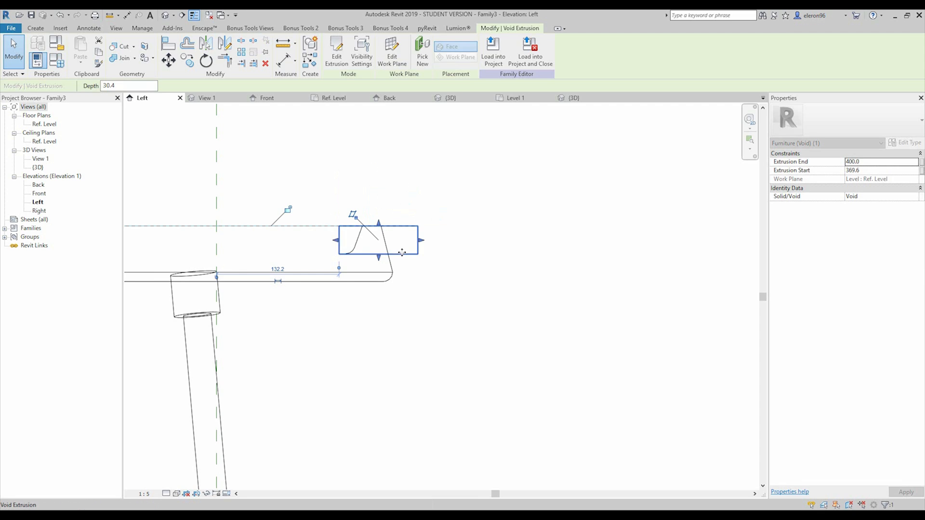
click(872, 172)
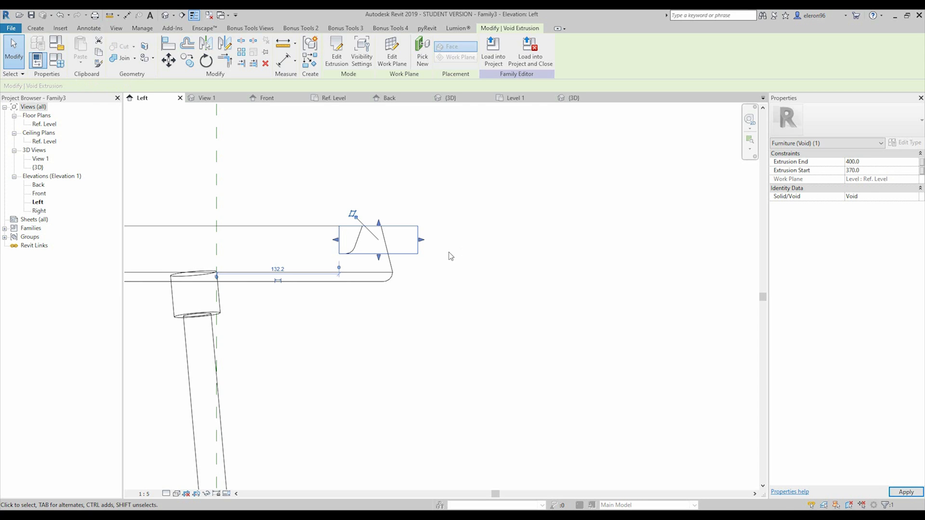
click(449, 266)
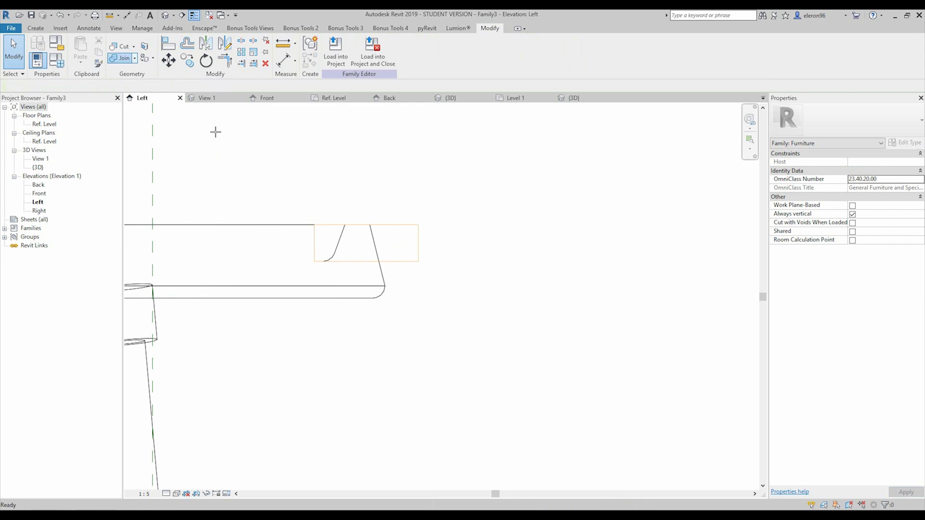
Try to join the void extrusion to the tabletop in the family's 3D view
click(123, 58)
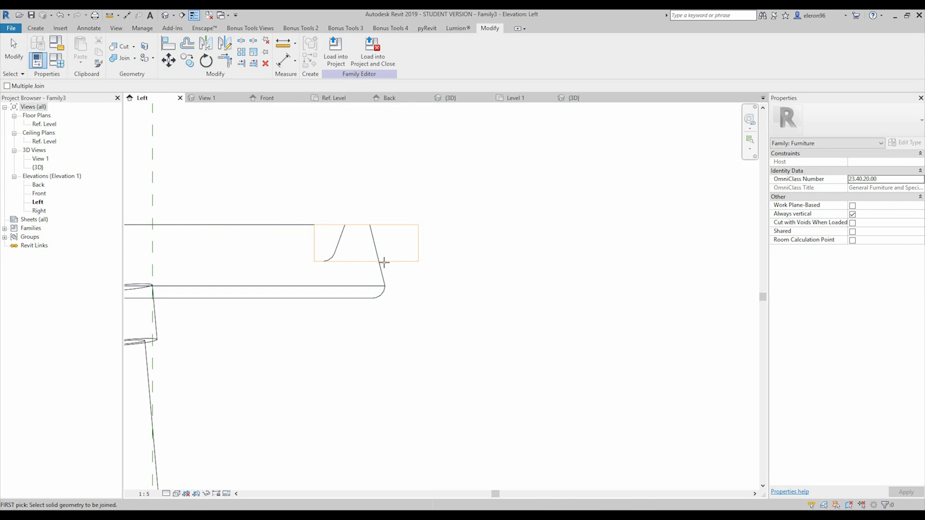
click(451, 100)
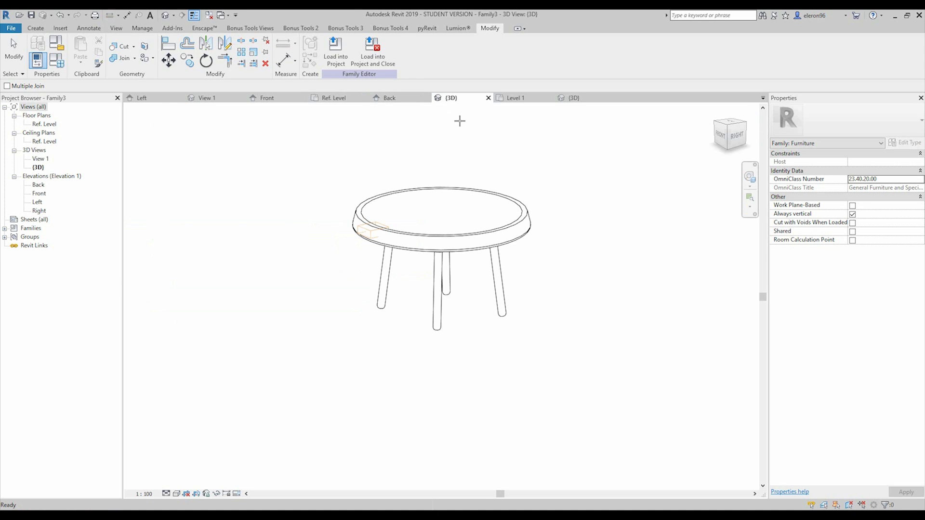
scroll(394, 247, up, 5)
click(366, 218)
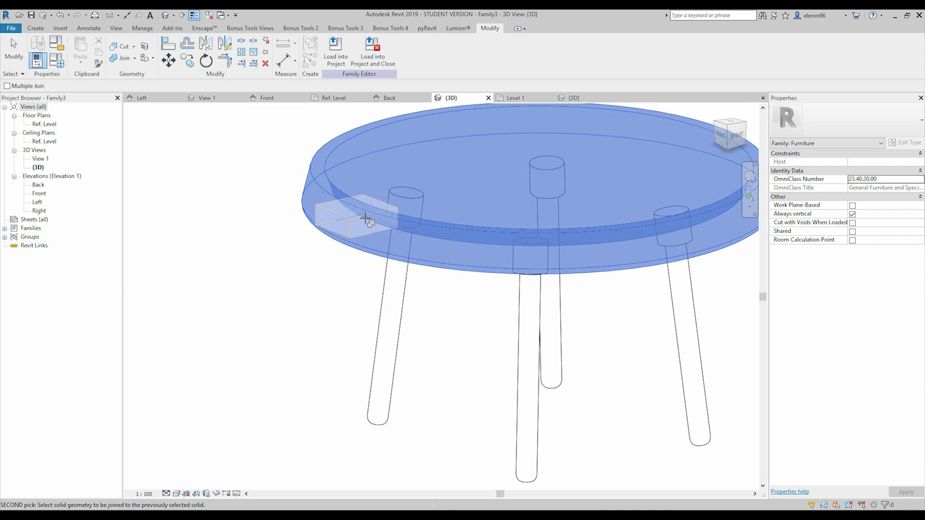
click(349, 218)
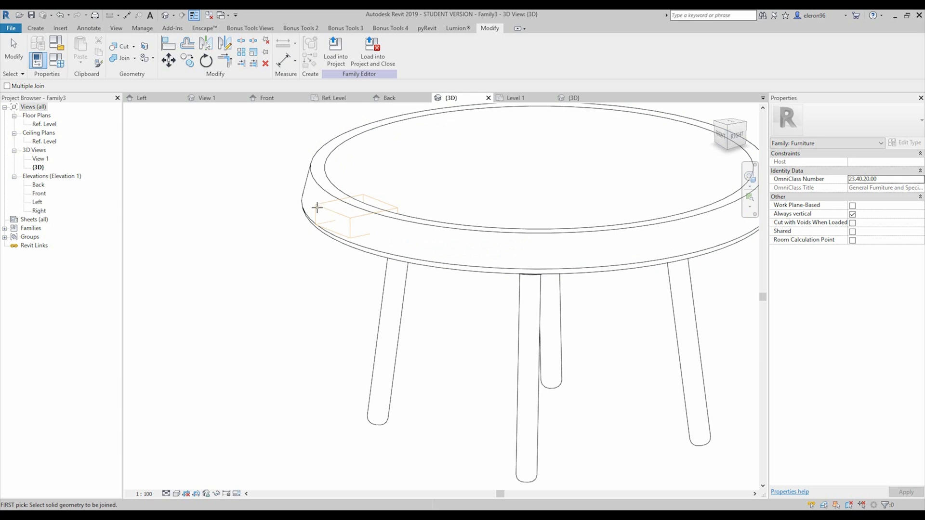
key(Escape)
Cut the tabletop with the void extrusion to form a notch in its rim, and view the notch from the front
click(329, 214)
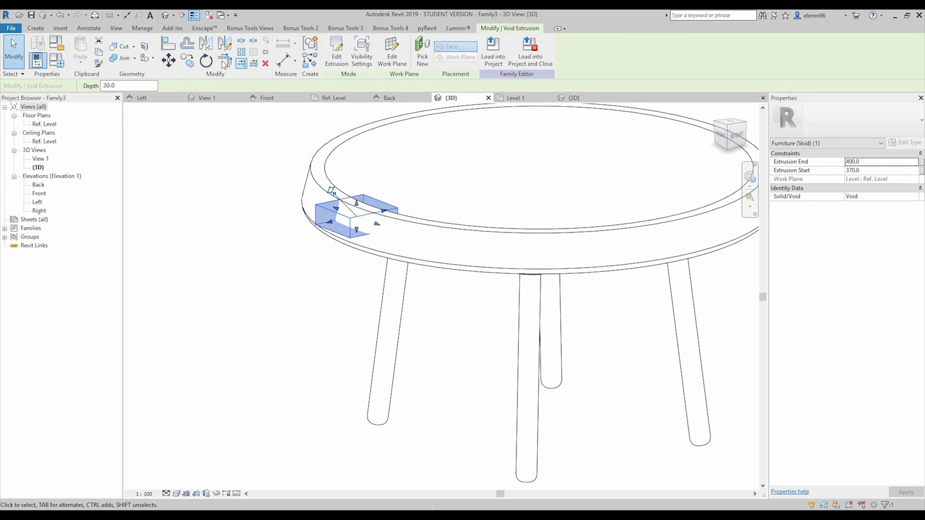
click(120, 46)
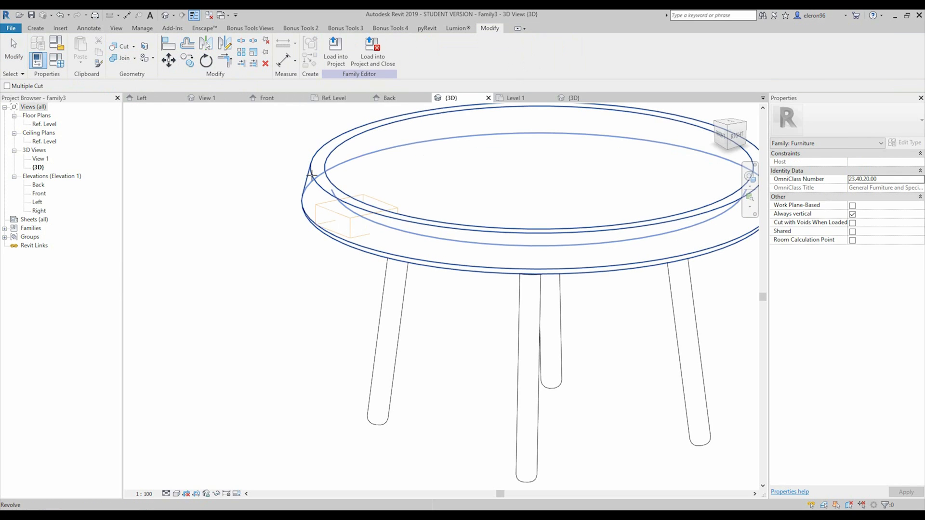
click(321, 197)
click(323, 197)
key(Escape)
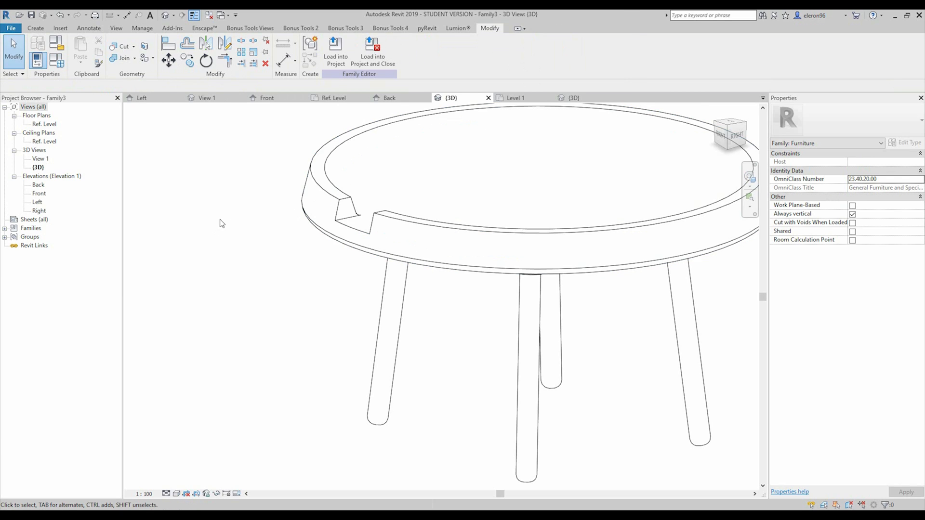
scroll(241, 214, down, 3)
shift+middle_drag(263, 206, 399, 209)
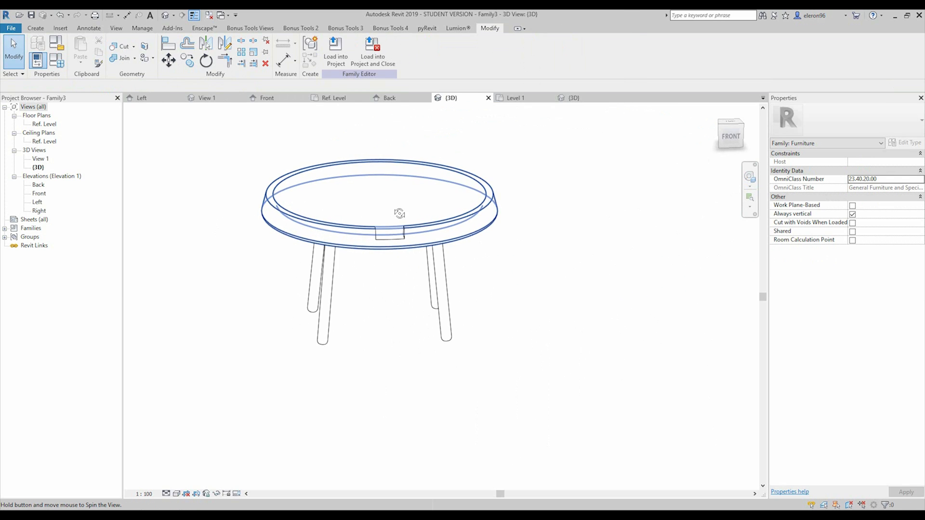
Reload the family into the project, overwriting the existing version, and compare its 3D view with the product photo in the browser
click(345, 48)
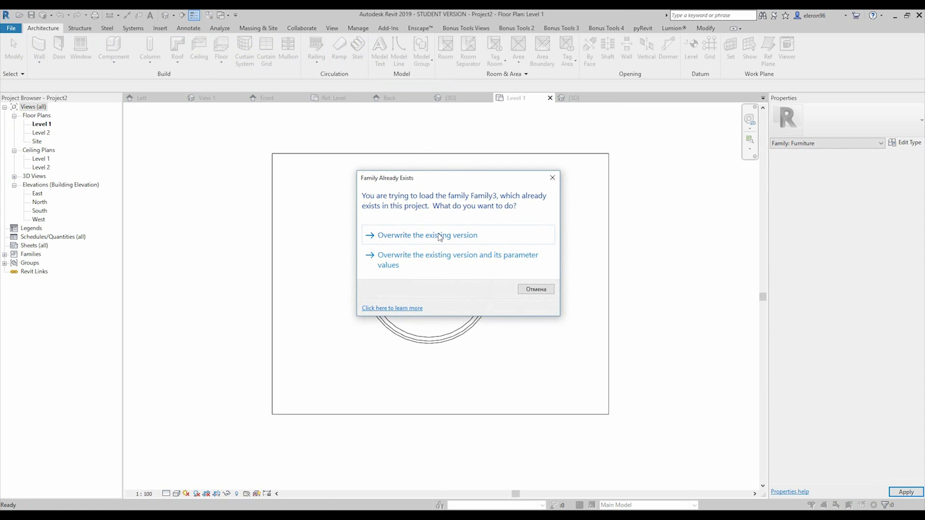
click(447, 236)
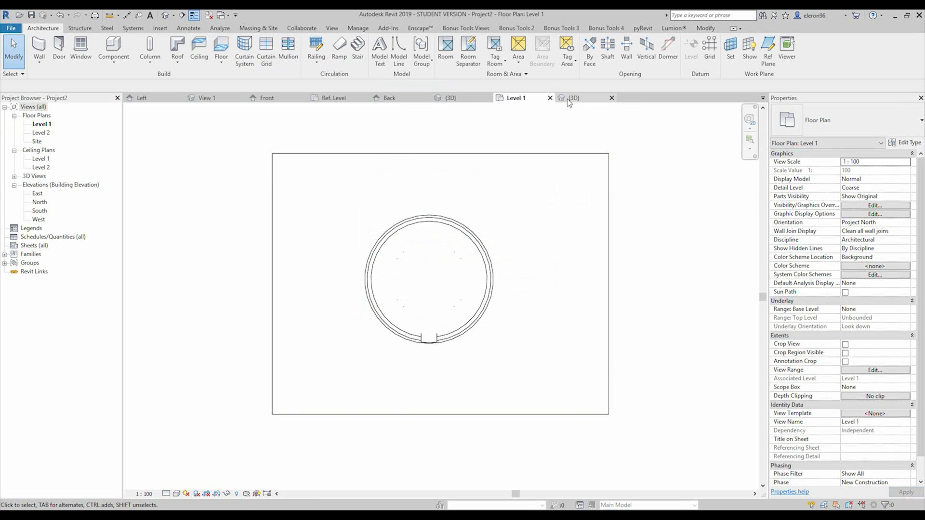
click(569, 99)
shift+middle_drag(406, 220, 375, 201)
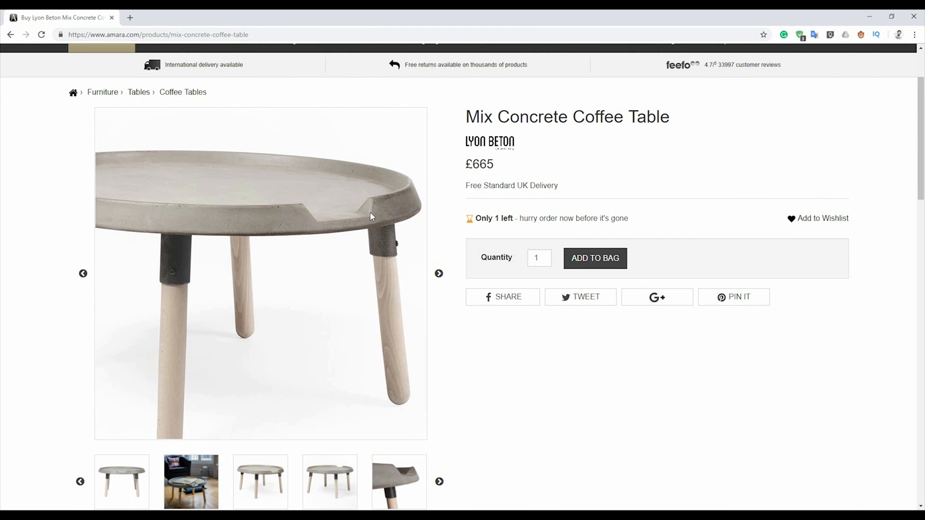
click(870, 18)
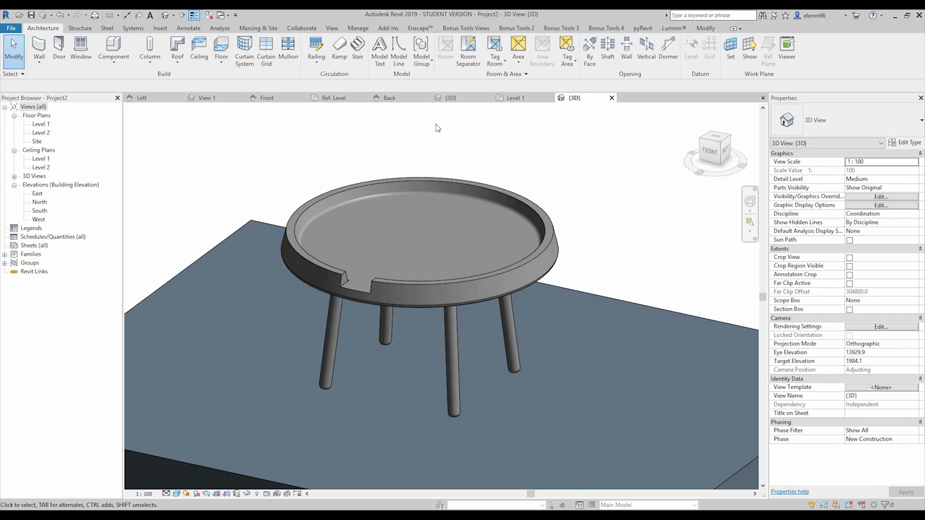
click(456, 101)
scroll(424, 256, up, 3)
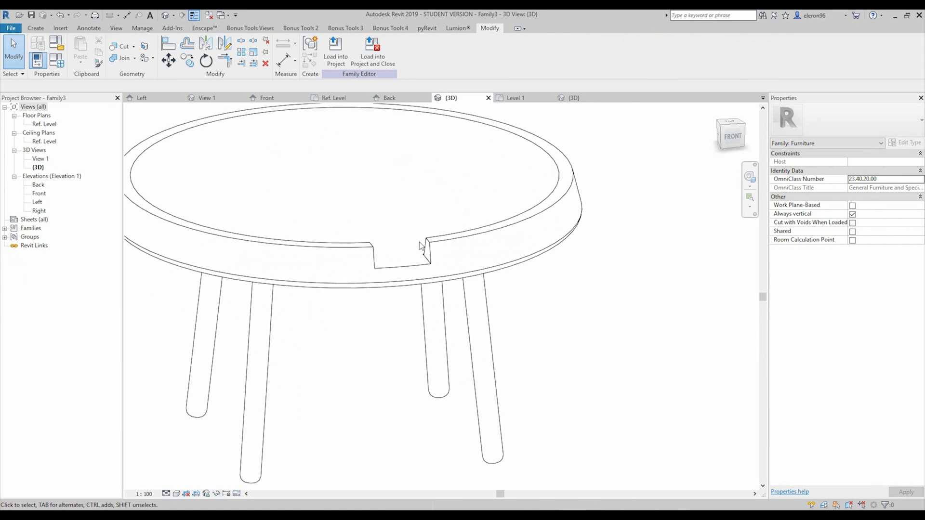
click(428, 263)
shift+middle_drag(456, 253, 430, 245)
scroll(451, 274, down, 3)
click(143, 493)
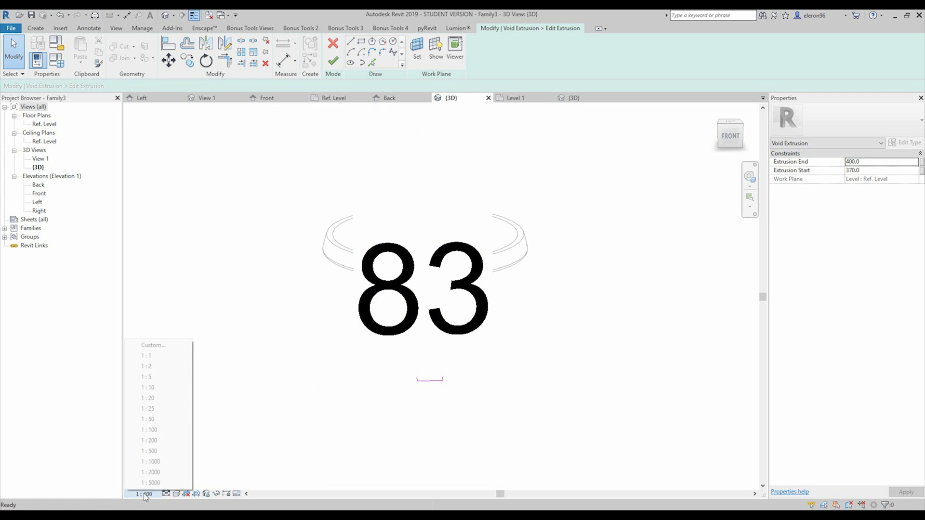
click(155, 379)
scroll(434, 388, up, 4)
mouse_move(436, 390)
shift+middle_down()
mouse_move(448, 348)
mouse_move(486, 310)
mouse_move(463, 267)
mouse_move(443, 289)
mouse_move(458, 363)
mouse_move(430, 404)
mouse_move(427, 377)
shift+middle_up()
scroll(450, 356, down, 4)
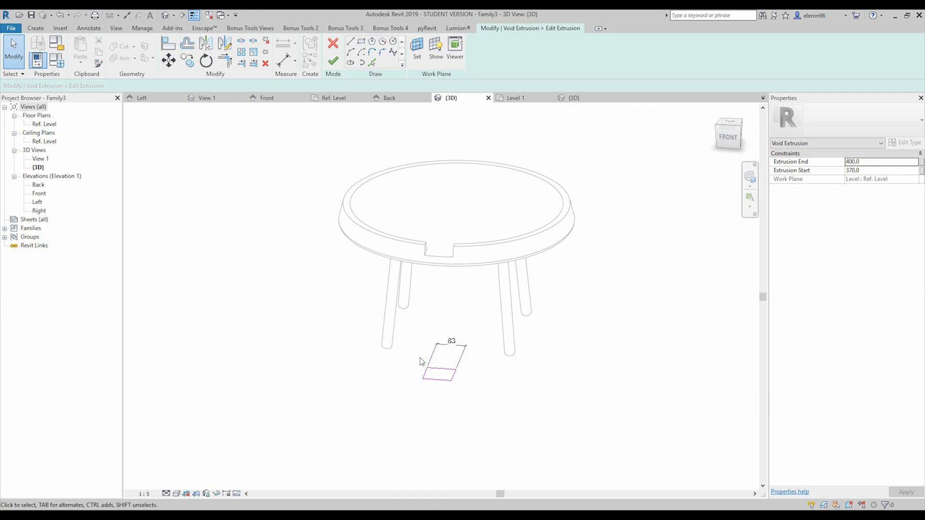
drag(453, 396, 483, 419)
key(Delete)
click(332, 45)
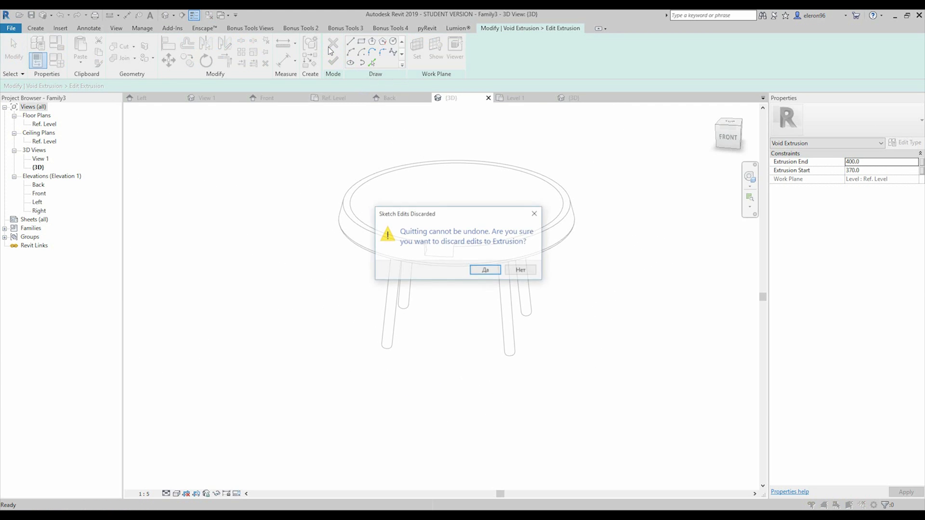
click(480, 270)
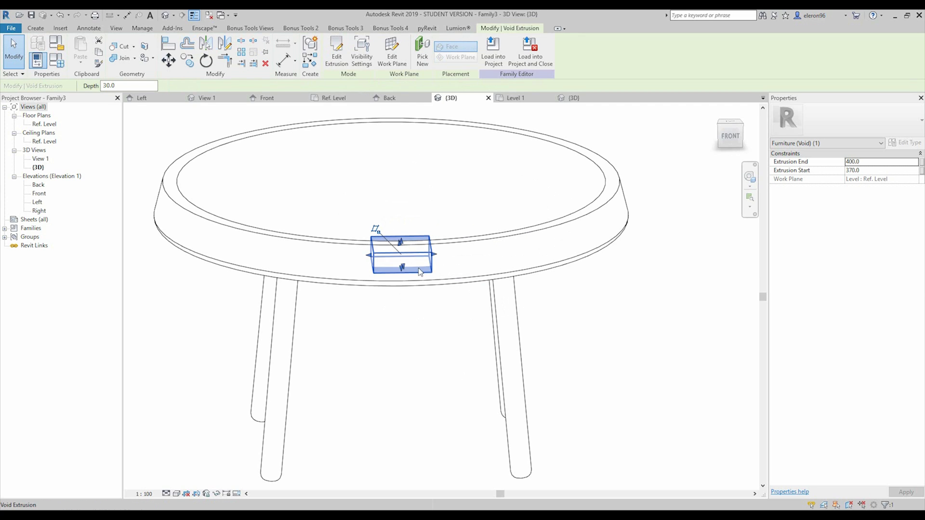
Delete the void extrusion from the tabletop's rim and bring up the tabletop in the family's Left elevation
click(450, 330)
click(139, 98)
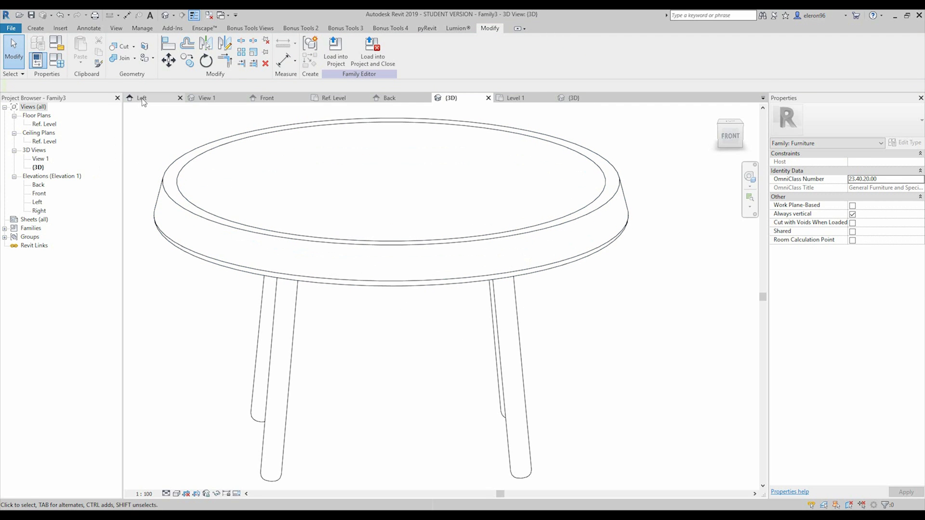
middle_drag(380, 250, 760, 252)
scroll(444, 248, down, 6)
scroll(318, 237, up, 4)
middle_drag(370, 216, 326, 215)
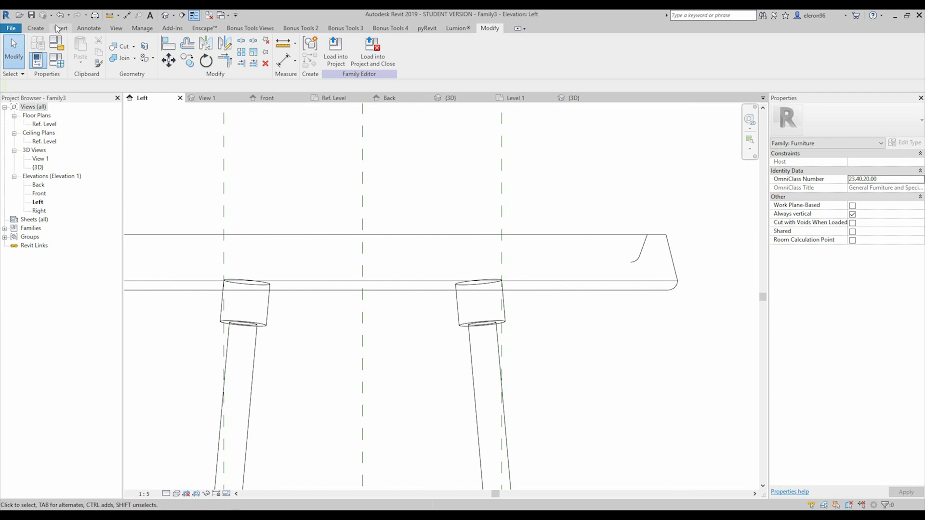
Start an extrusion in the Left elevation and sketch a slanted line joined to a horizontal base line about 95 mm long on the tabletop
click(36, 28)
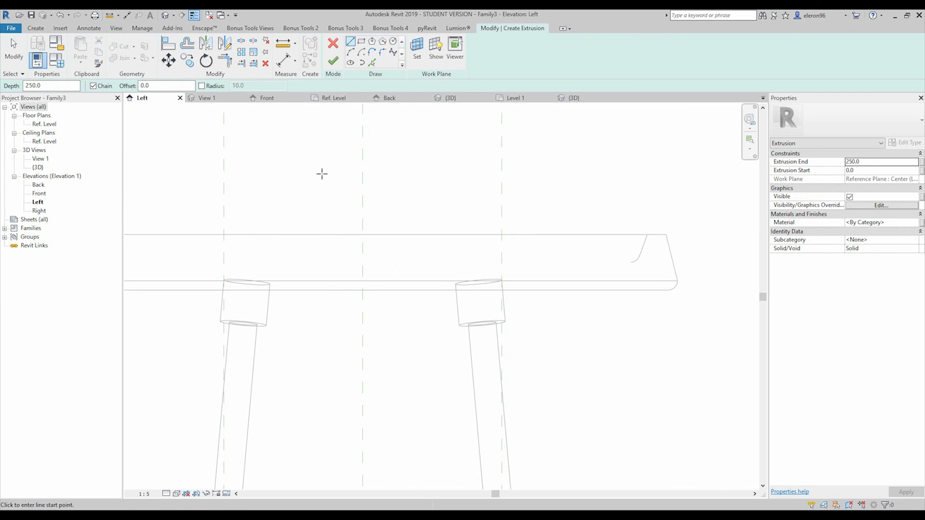
click(301, 214)
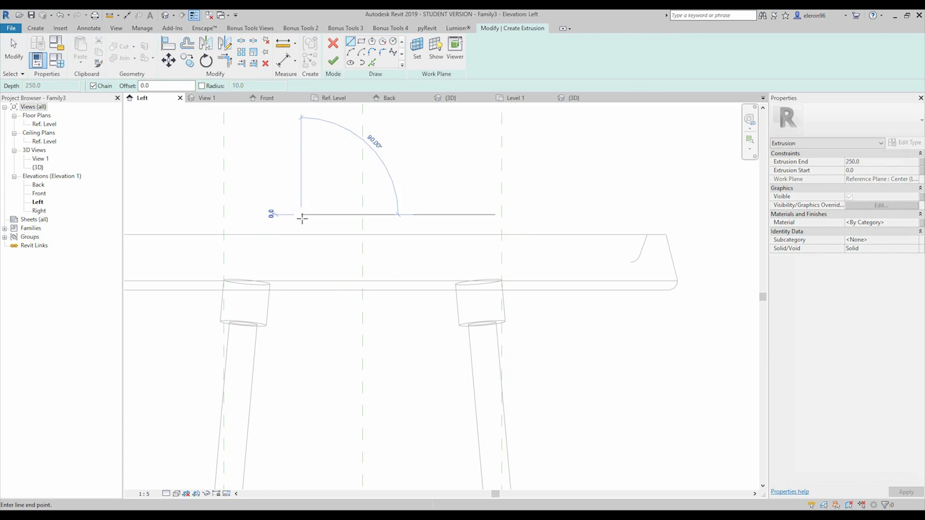
click(326, 259)
click(415, 259)
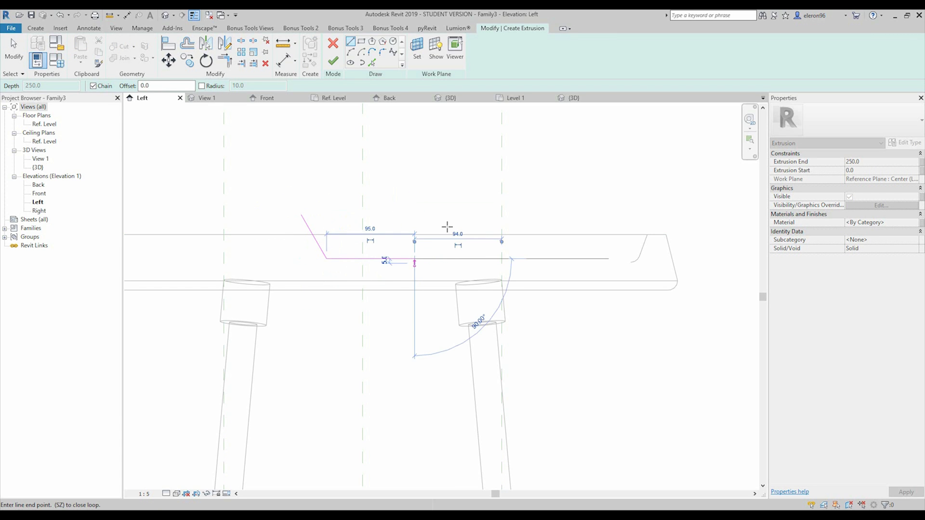
key(Escape)
key(Escape)
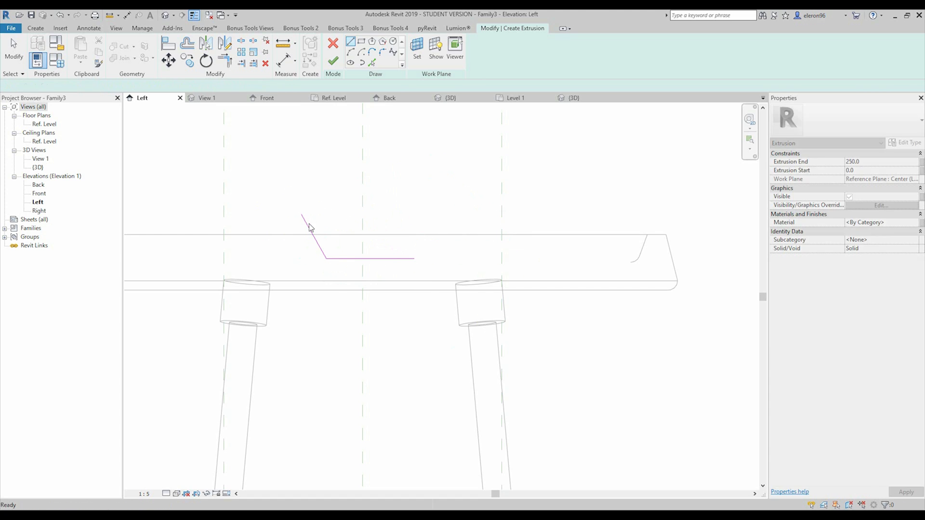
Mirror the slanted sketch line about the vertical center reference plane
click(314, 237)
key(m)
key(m)
click(360, 215)
key(Escape)
Close the top of the profile with a horizontal line and trim the base line's overhang to form a trapezoid
key(l)
key(i)
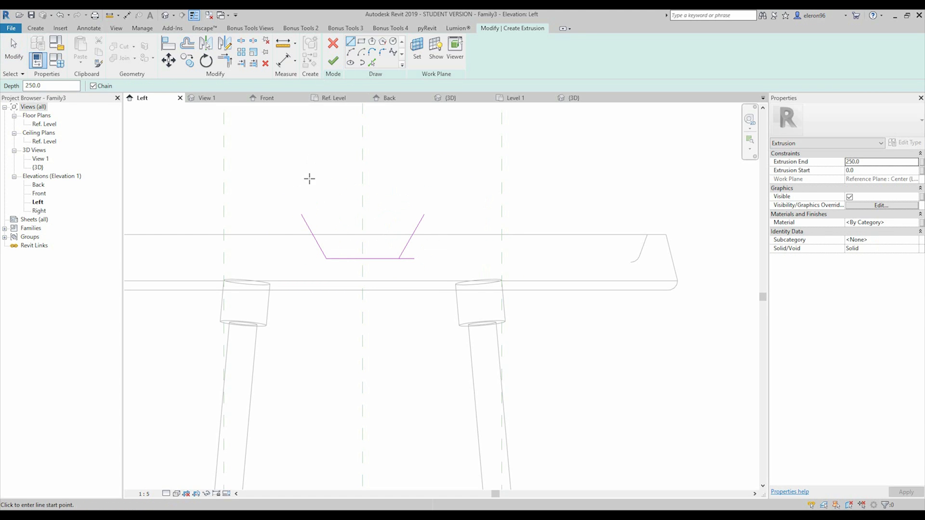
click(301, 214)
click(425, 215)
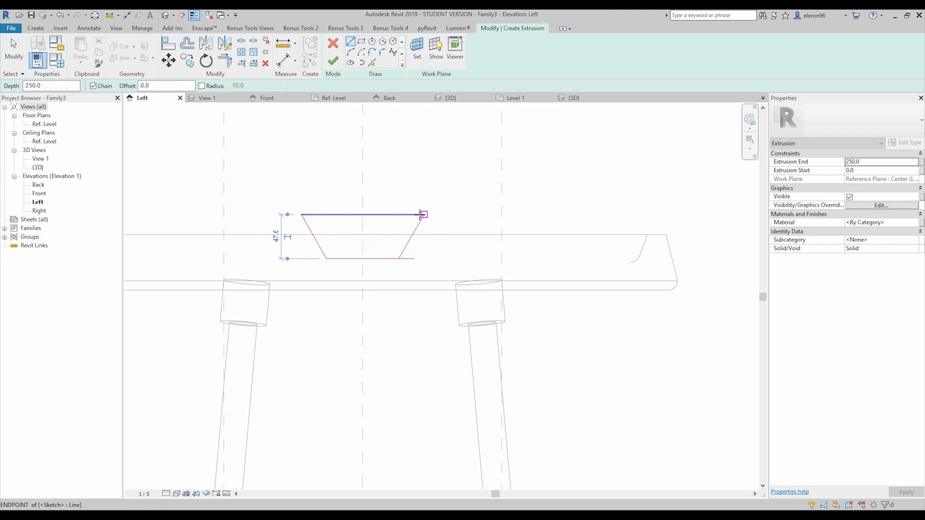
key(Escape)
key(Escape)
click(405, 252)
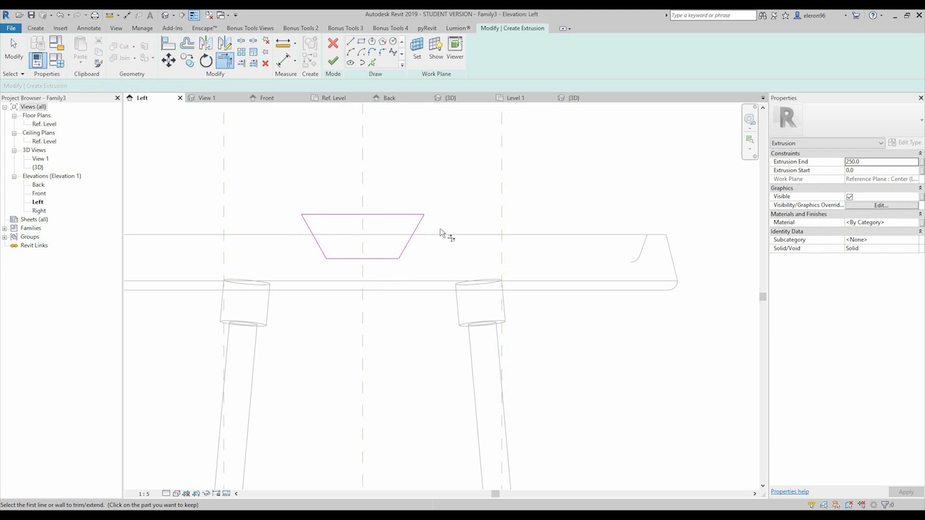
Lower the trapezoid's top line to the tabletop's top edge, set the profile's height to 30 mm, and finish the extrusion
drag(378, 215, 379, 235)
click(369, 259)
click(414, 249)
text(30)
key(Return)
key(Escape)
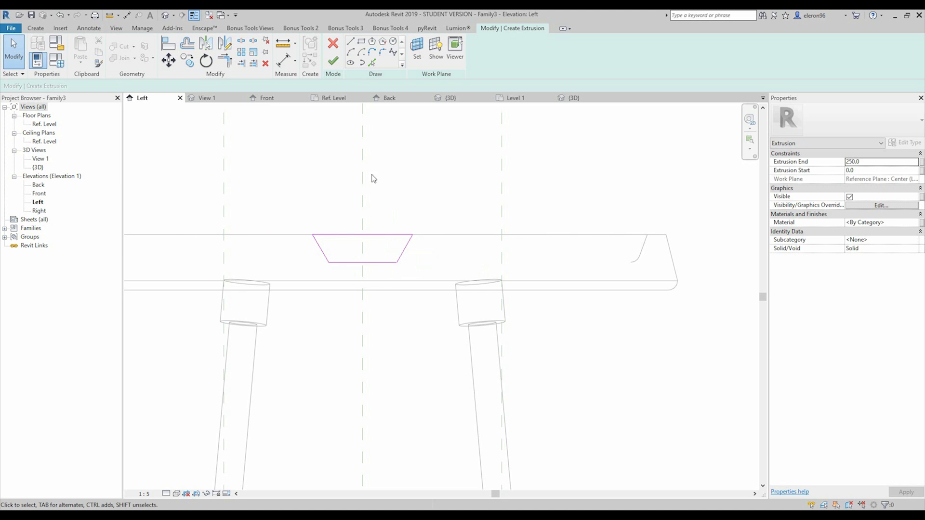
click(333, 61)
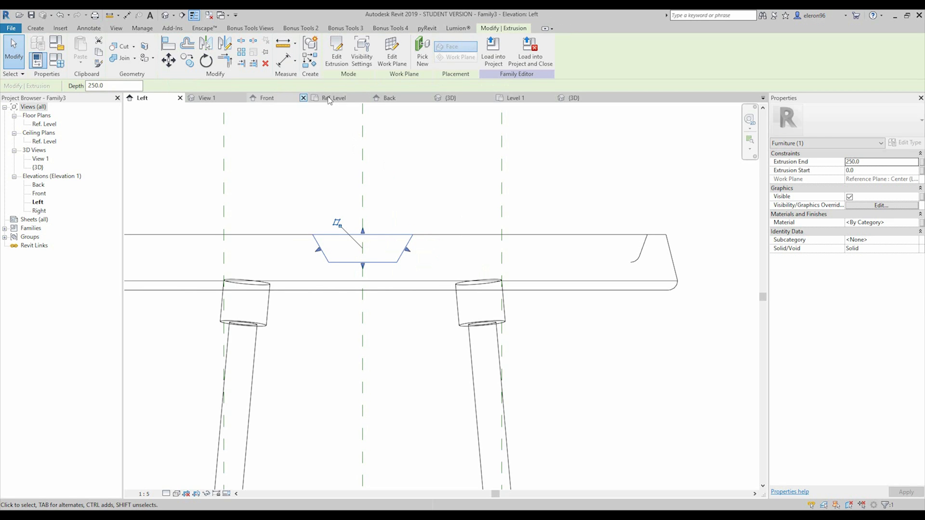
Stretch the extrusion in the family's 3D view so it crosses the tabletop's rim, with its start at 232.6 and end at 479.4
click(446, 97)
shift+middle_drag(473, 203, 533, 246)
drag(549, 199, 651, 205)
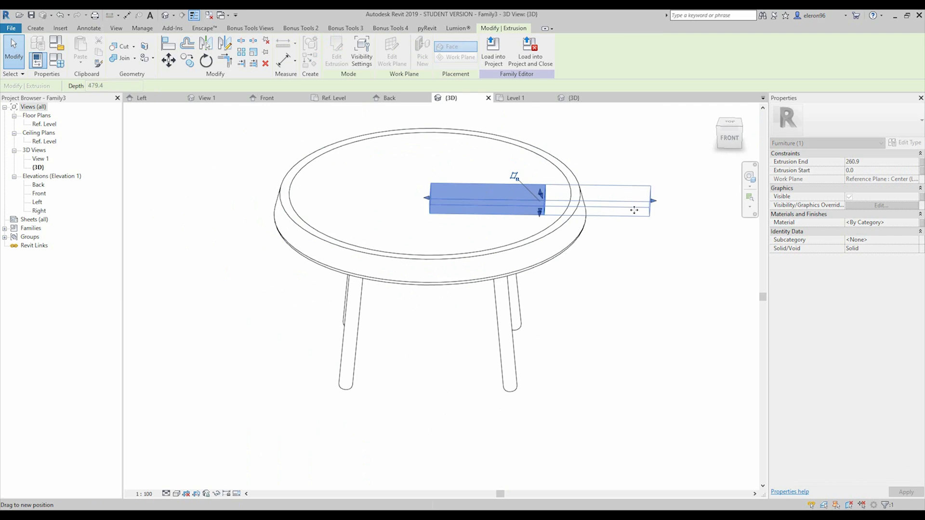
drag(426, 203, 536, 201)
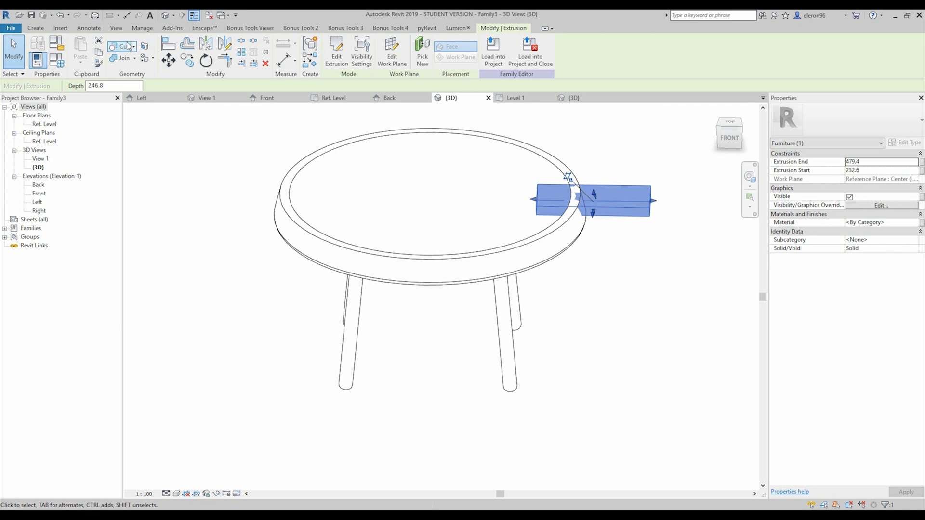
click(124, 46)
click(560, 235)
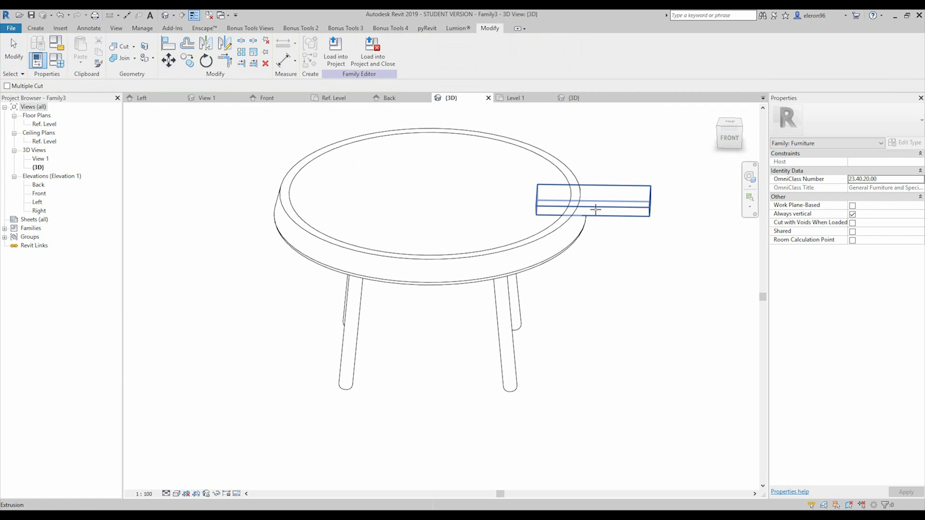
key(Escape)
key(Escape)
Change the trapezoidal extrusion from Solid to Void and cut the tabletop with it to notch the rim
click(598, 210)
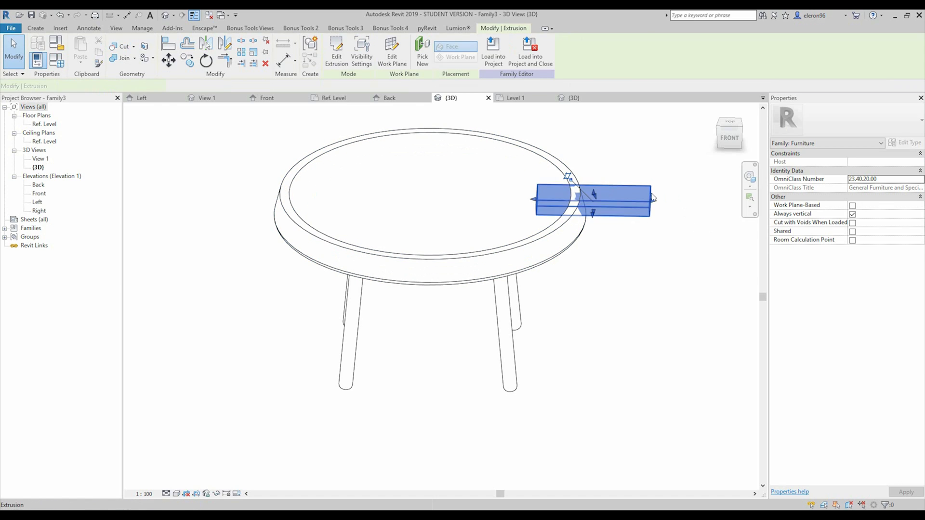
click(913, 249)
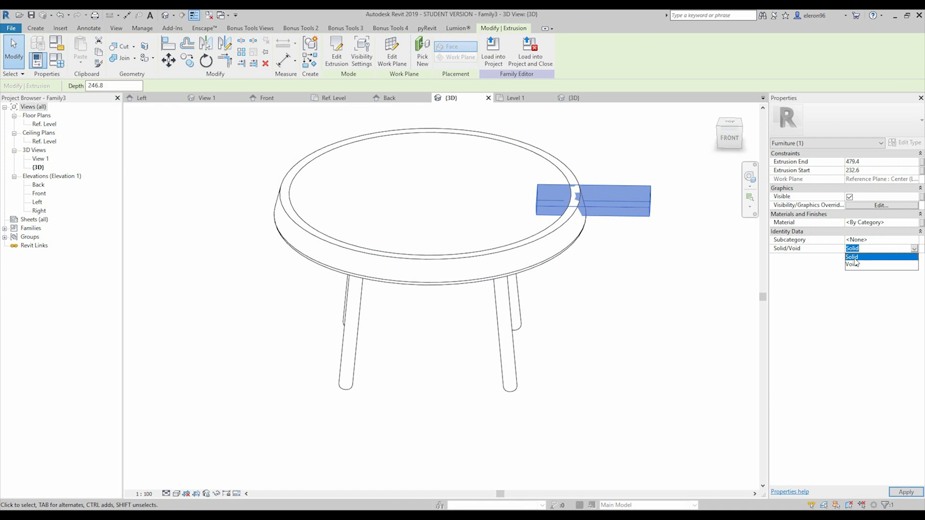
click(862, 266)
key(Escape)
click(125, 46)
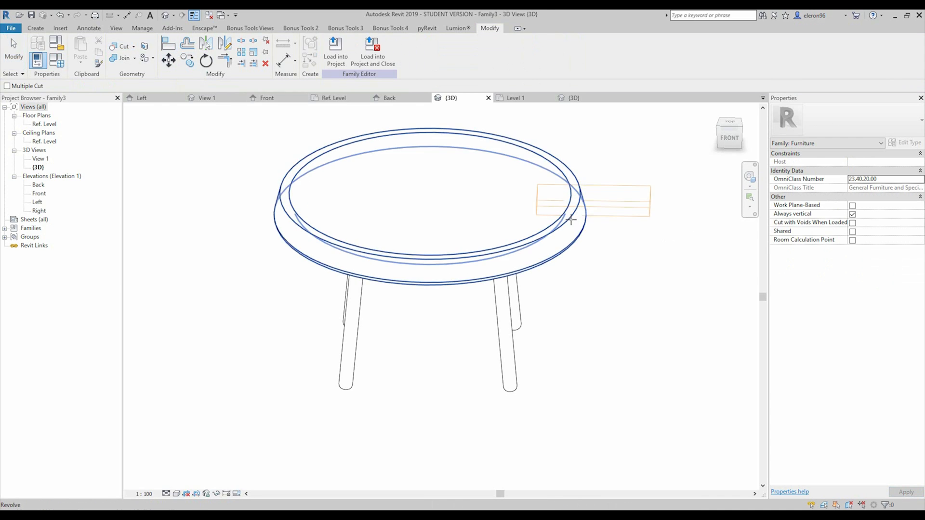
click(570, 220)
click(592, 209)
Load the revised table family into the project, overwriting the existing version, and inspect the trapezoidal notch in the project's 3D view
click(336, 51)
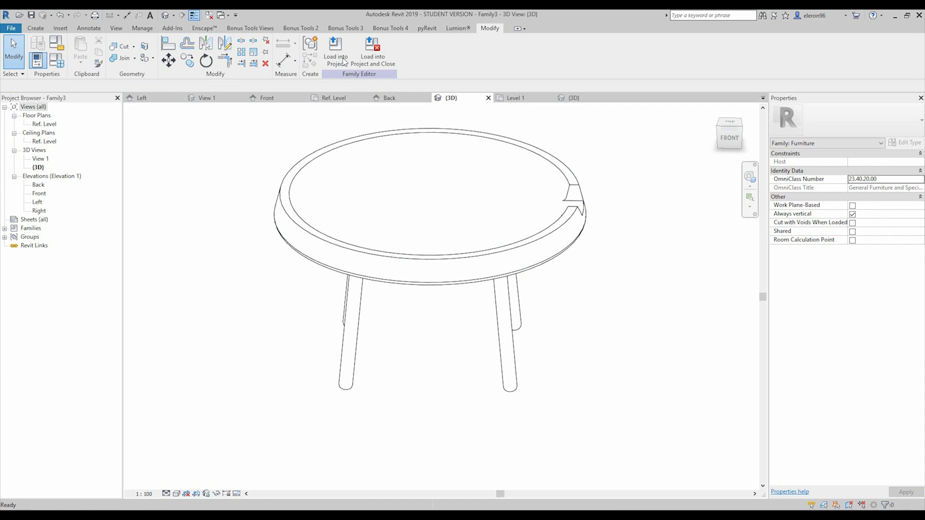
click(442, 236)
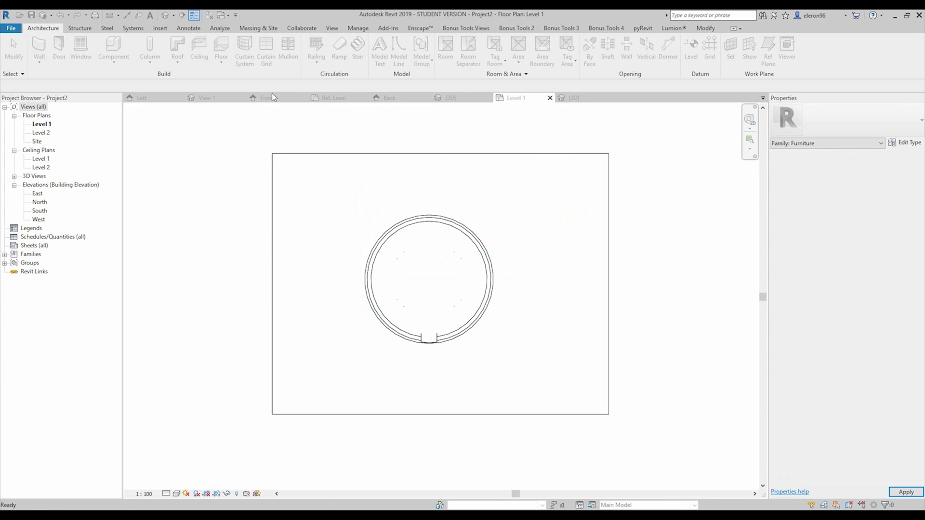
click(584, 99)
shift+middle_drag(612, 254, 455, 342)
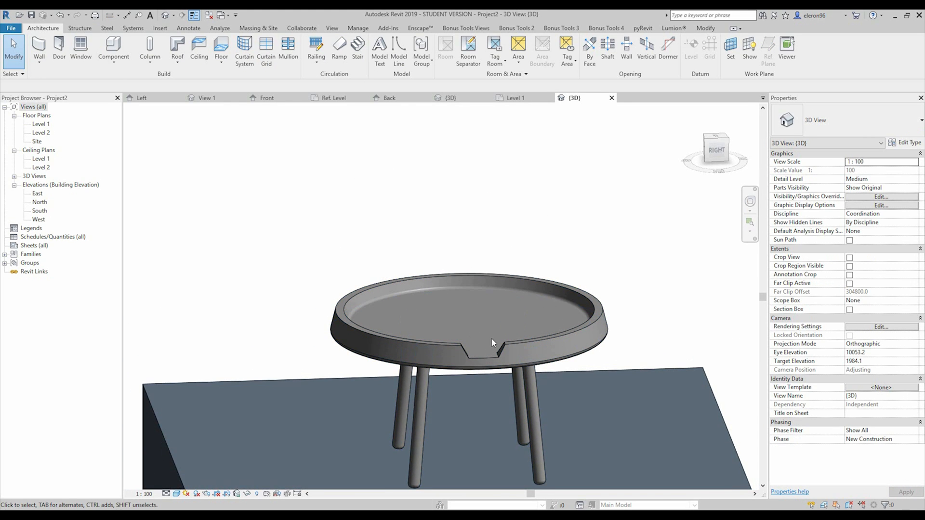
shift+middle_drag(495, 289, 464, 322)
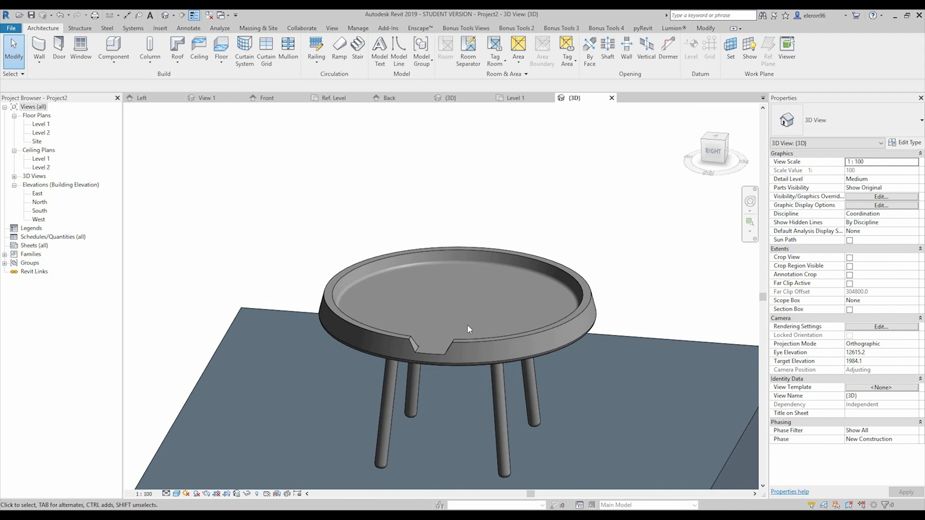